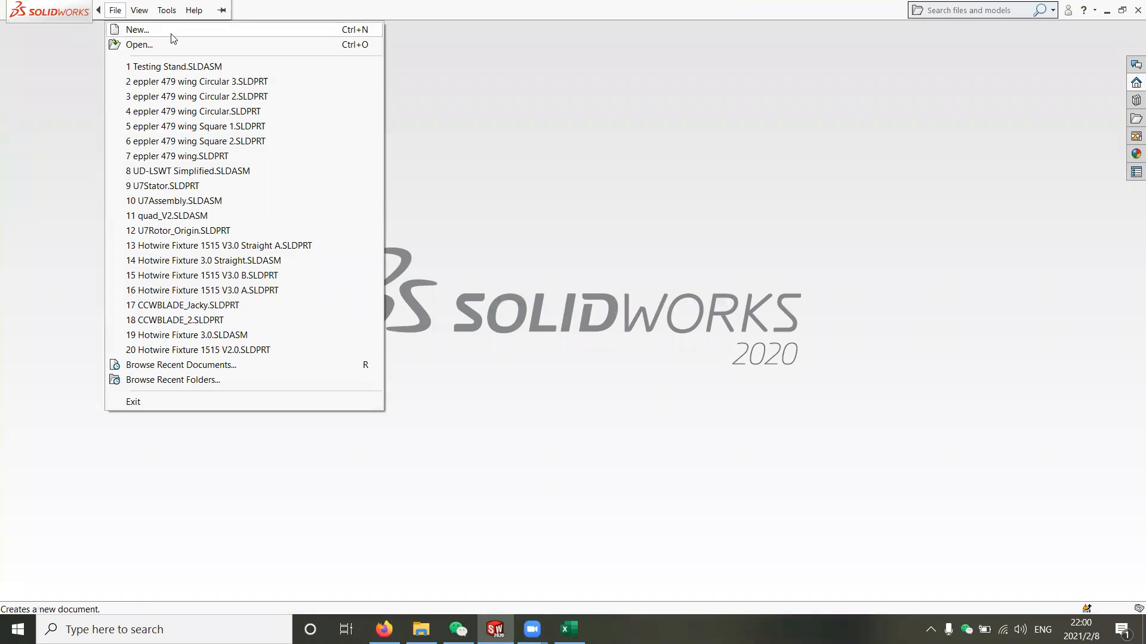
# Create a new part document.
pyautogui.click(172, 33)
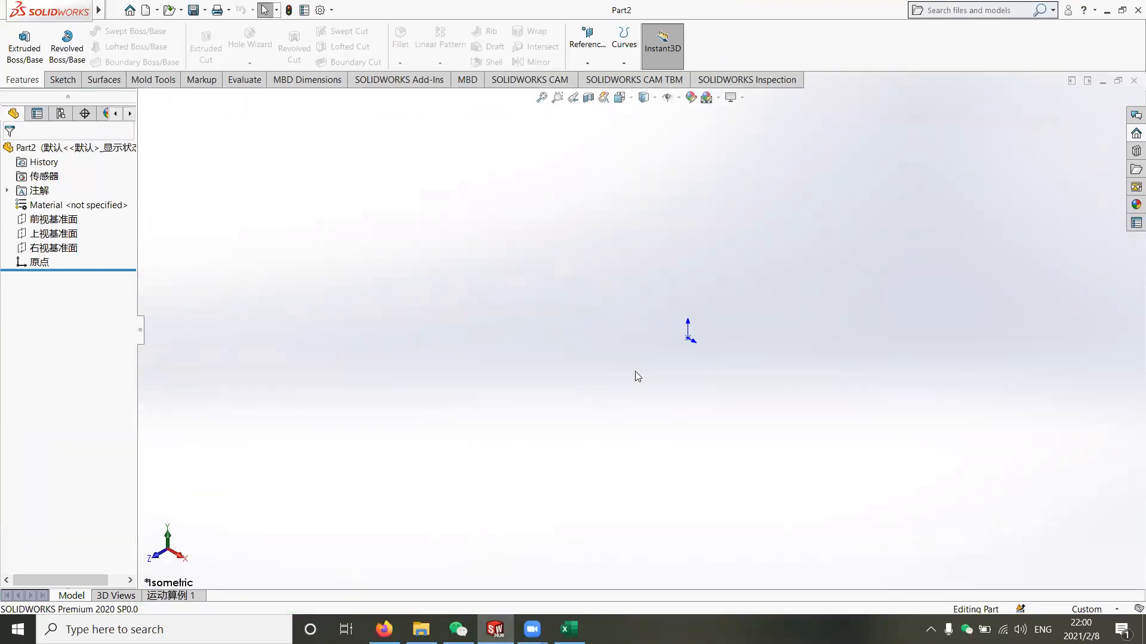
# Examine the two coordinate columns of the airfoil file Airfoil0204.dat in the HW9_10 folder, and close the file.
pyautogui.click(421, 629)
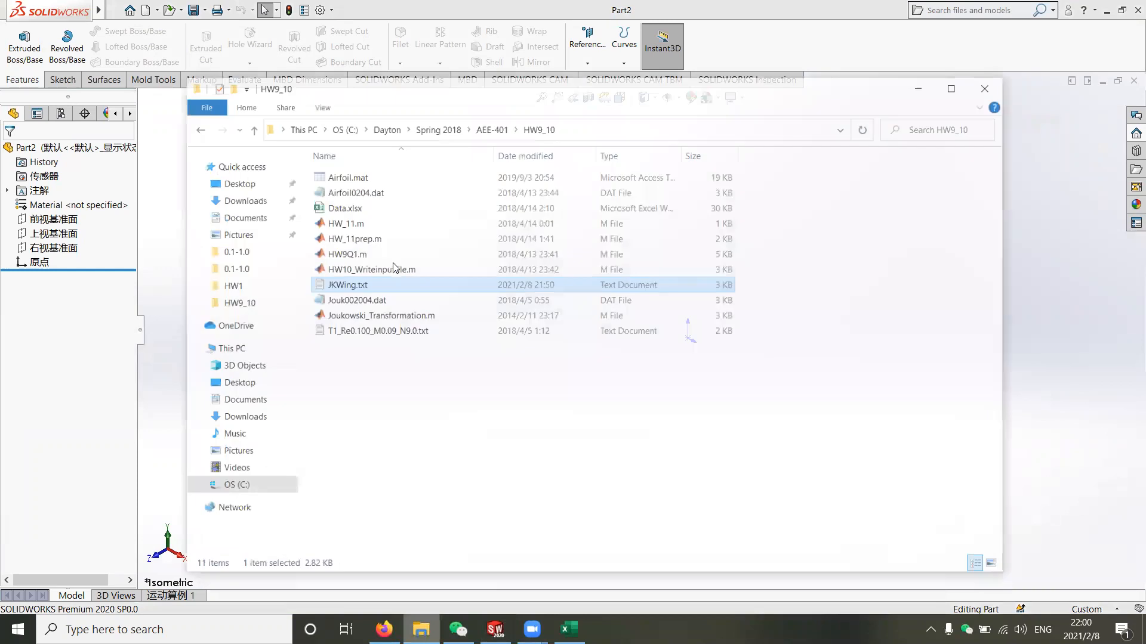
pyautogui.doubleClick(386, 166)
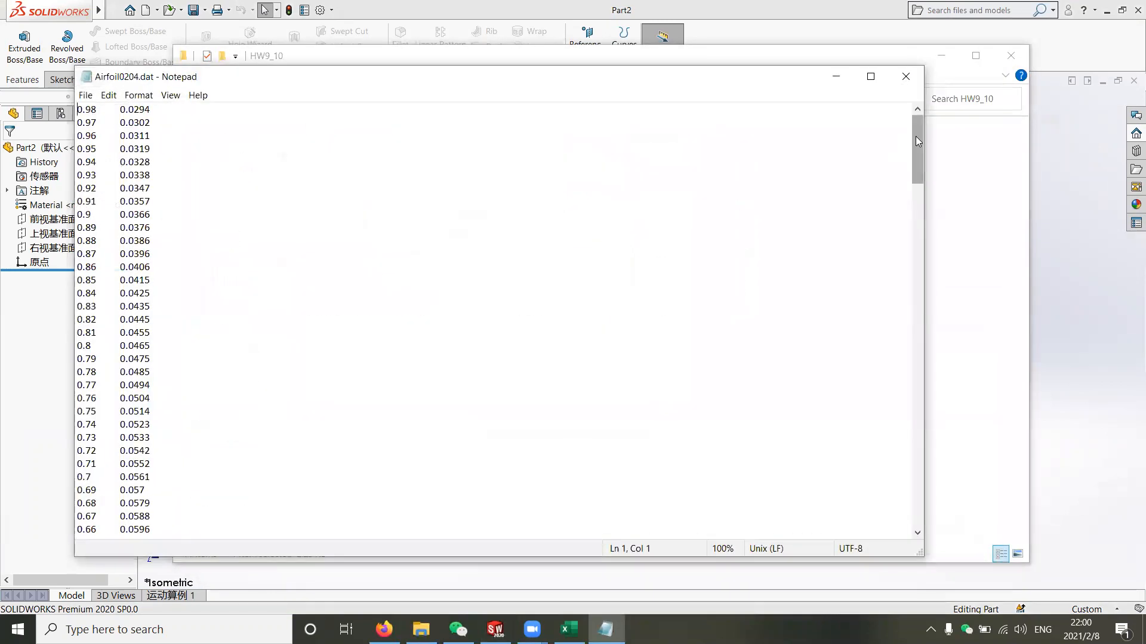
pyautogui.moveTo(78, 110); pyautogui.dragTo(90, 122)
pyautogui.click(102, 122)
pyautogui.click(145, 111)
pyautogui.moveTo(78, 110); pyautogui.dragTo(149, 123)
pyautogui.click(309, 142)
pyautogui.moveTo(917, 147); pyautogui.dragTo(923, 513)
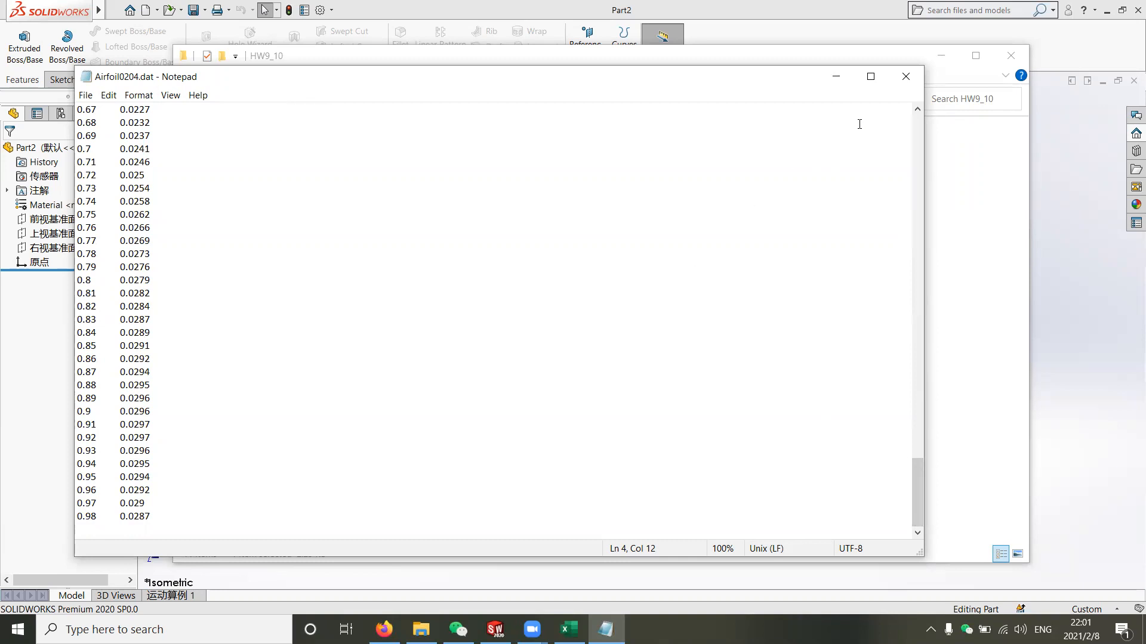
pyautogui.click(905, 78)
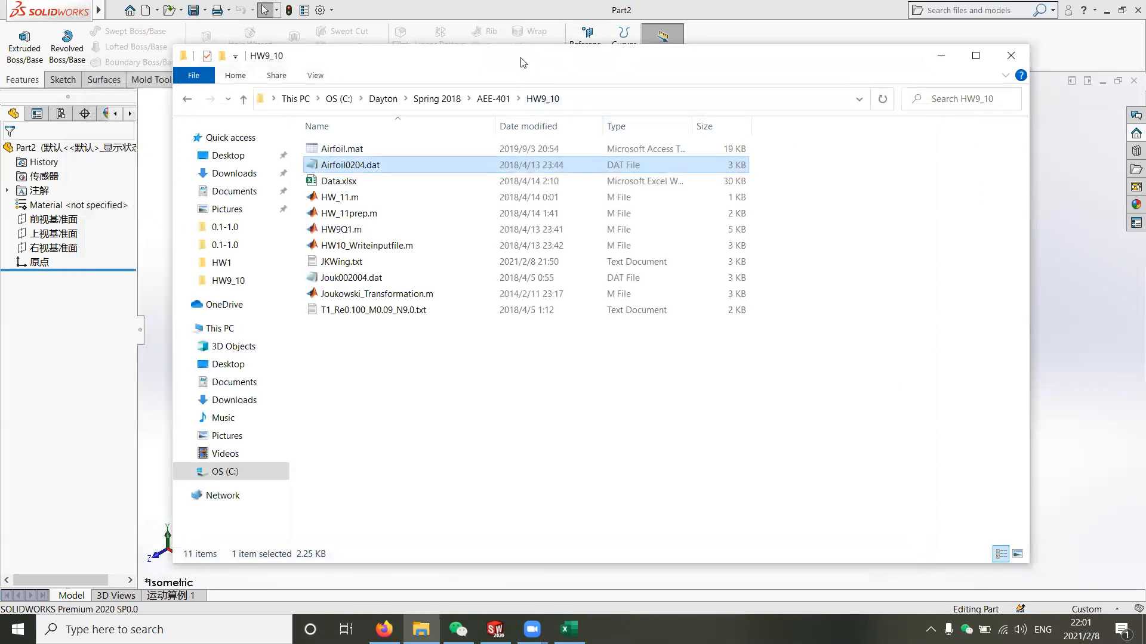
pyautogui.moveTo(523, 62); pyautogui.dragTo(499, 110)
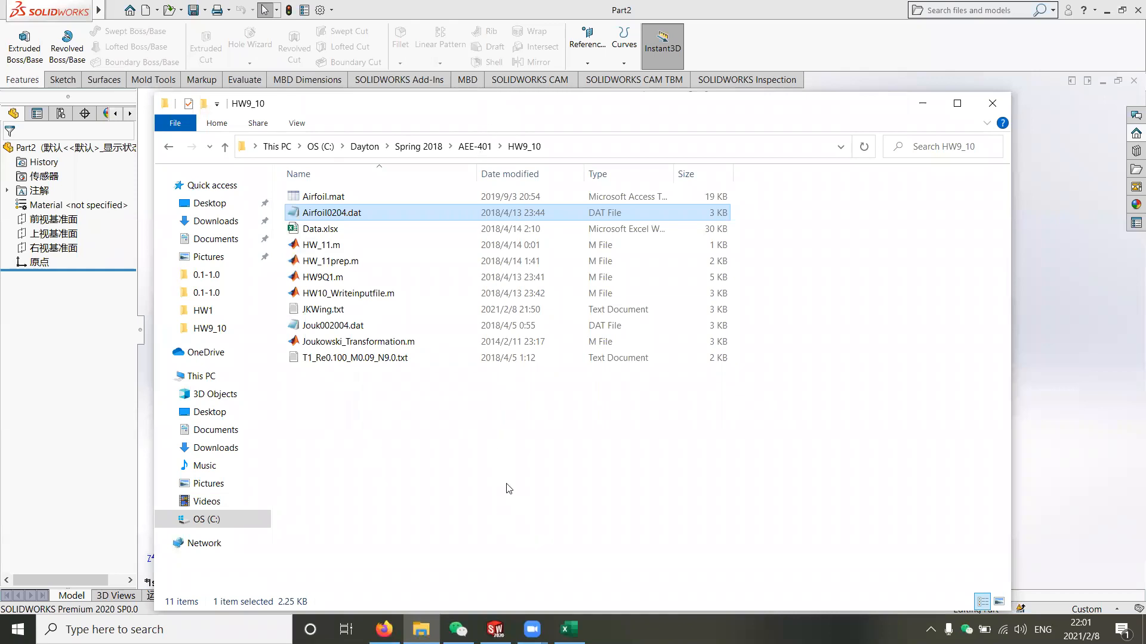
# Switch to Excel, inspect the airfoil coordinates with the added column of zeros, and close Book1 without keeping the clipboard contents.
pyautogui.click(569, 630)
pyautogui.click(331, 303)
pyautogui.moveTo(1127, 537); pyautogui.dragTo(1127, 189)
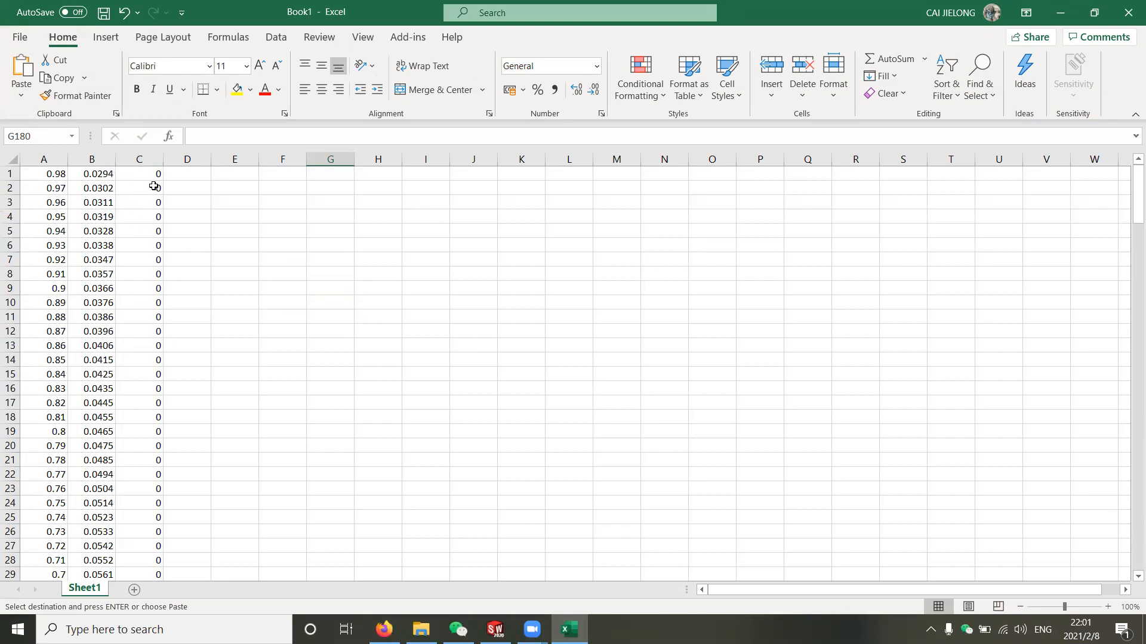
pyautogui.click(149, 174)
pyautogui.moveTo(216, 190); pyautogui.dragTo(216, 201)
pyautogui.click(136, 169)
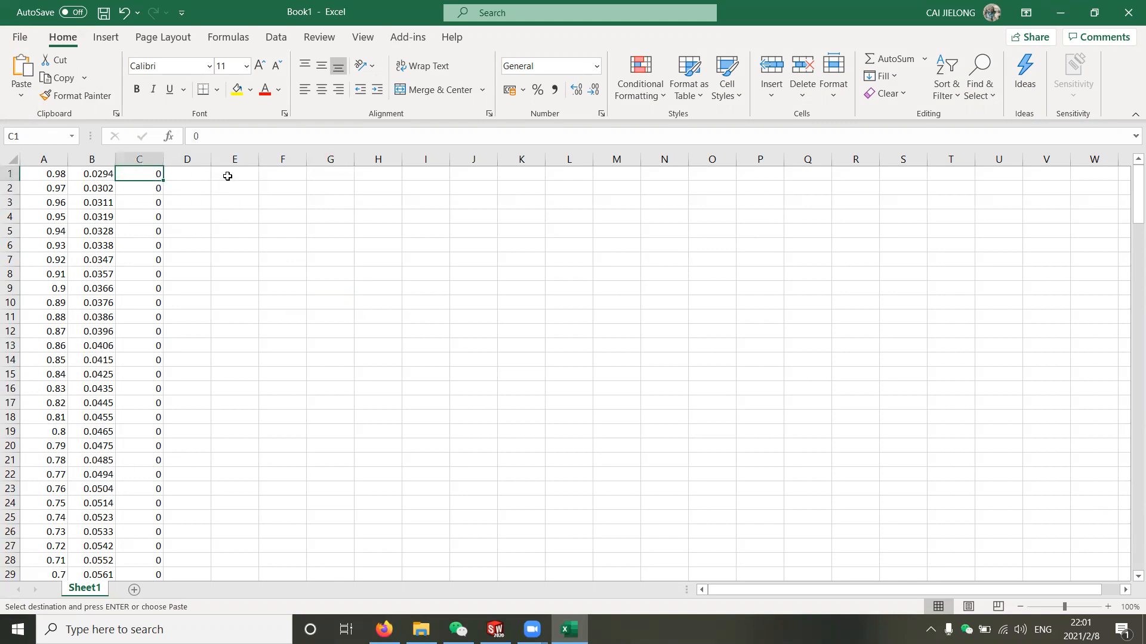
pyautogui.click(1127, 18)
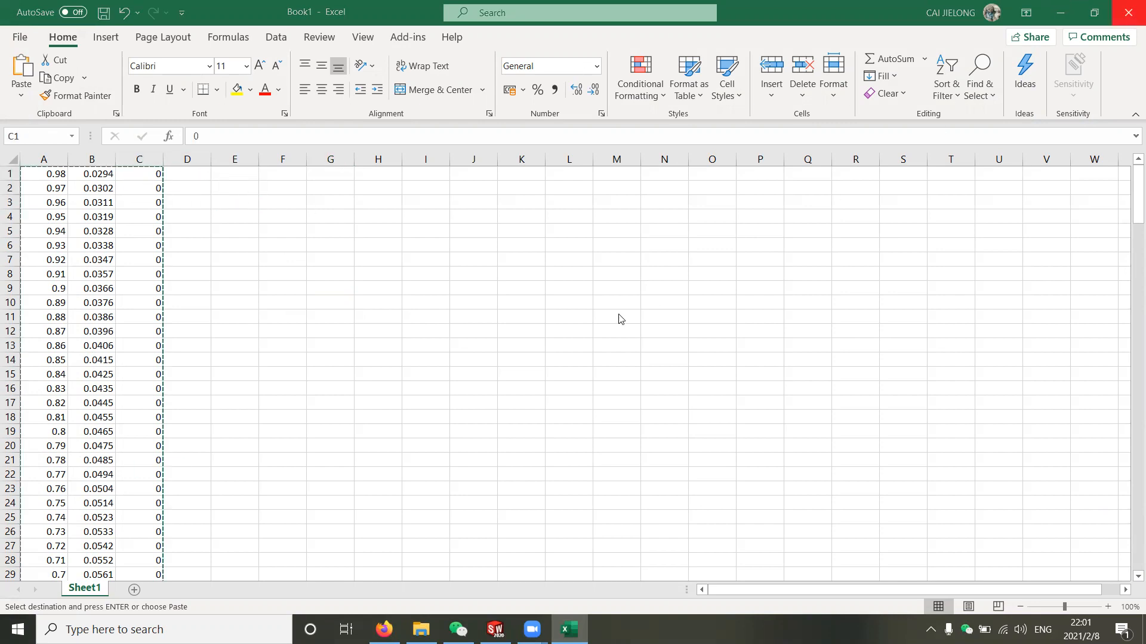
pyautogui.click(651, 402)
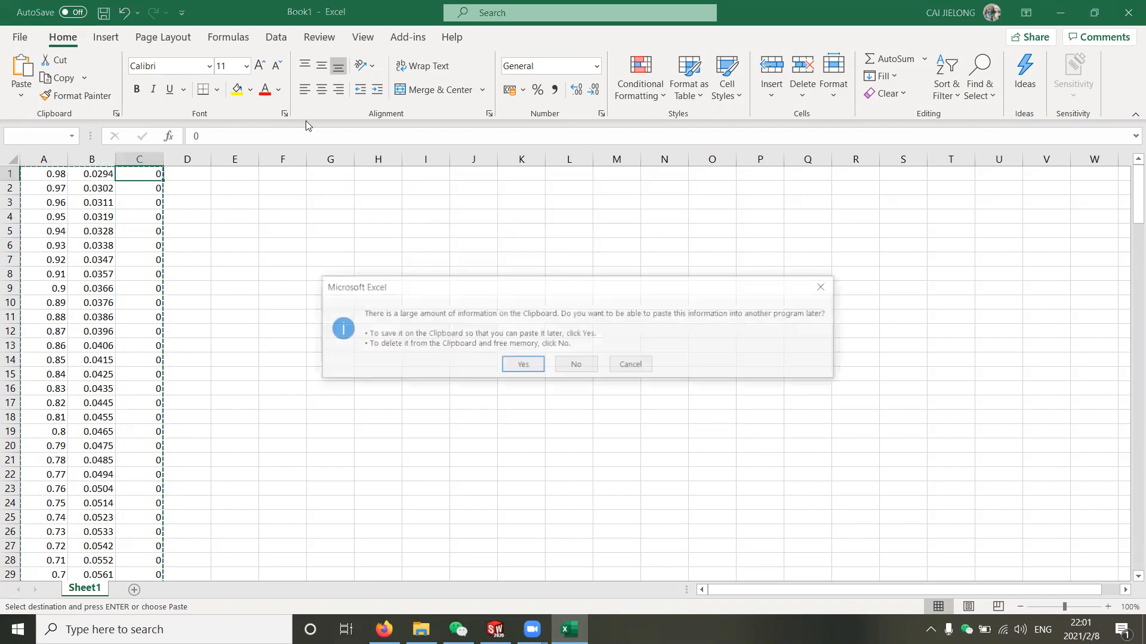
pyautogui.click(575, 366)
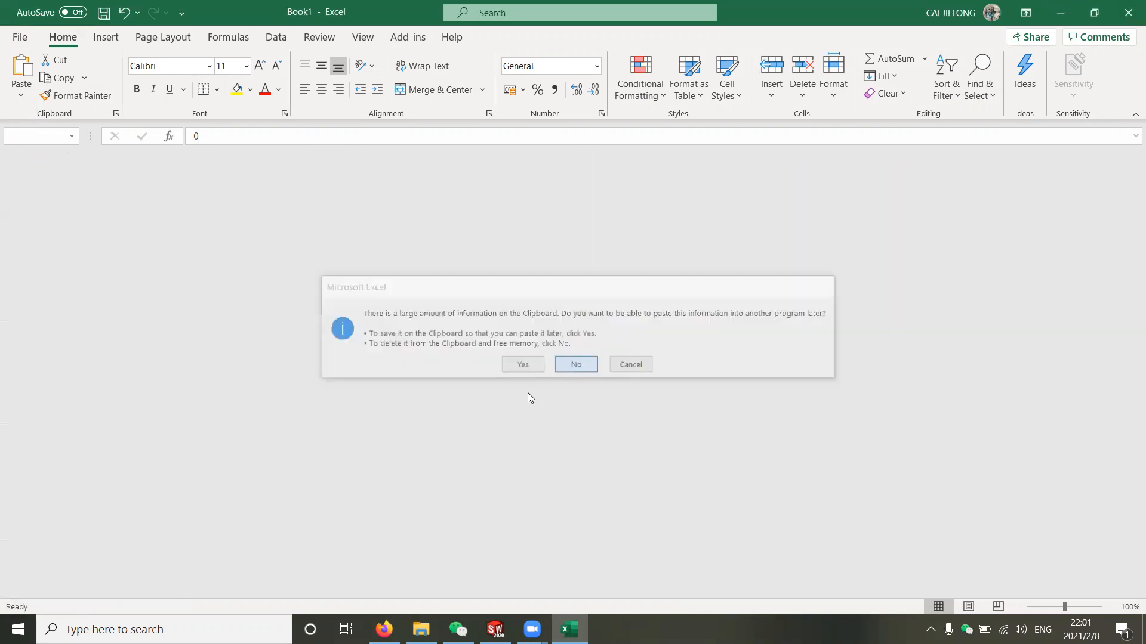
# Check the three coordinate columns in JKWing.txt, close the file and return to the empty part.
pyautogui.doubleClick(338, 313)
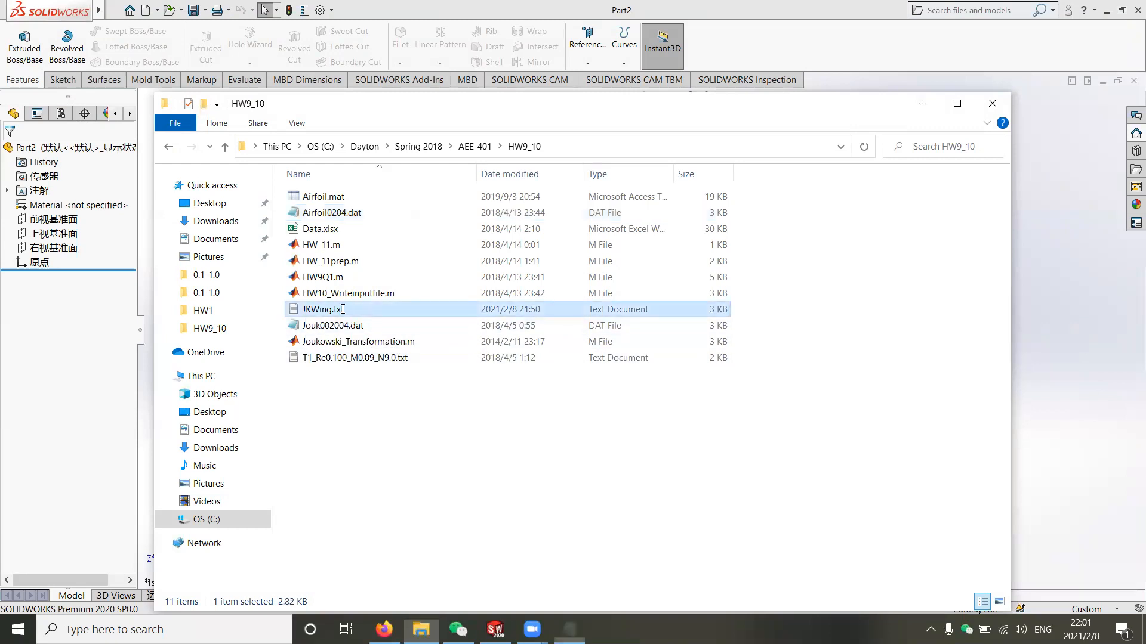
pyautogui.moveTo(916, 167)
pyautogui.mouseDown()
pyautogui.moveTo(893, 463)
pyautogui.moveTo(913, 165)
pyautogui.mouseUp()
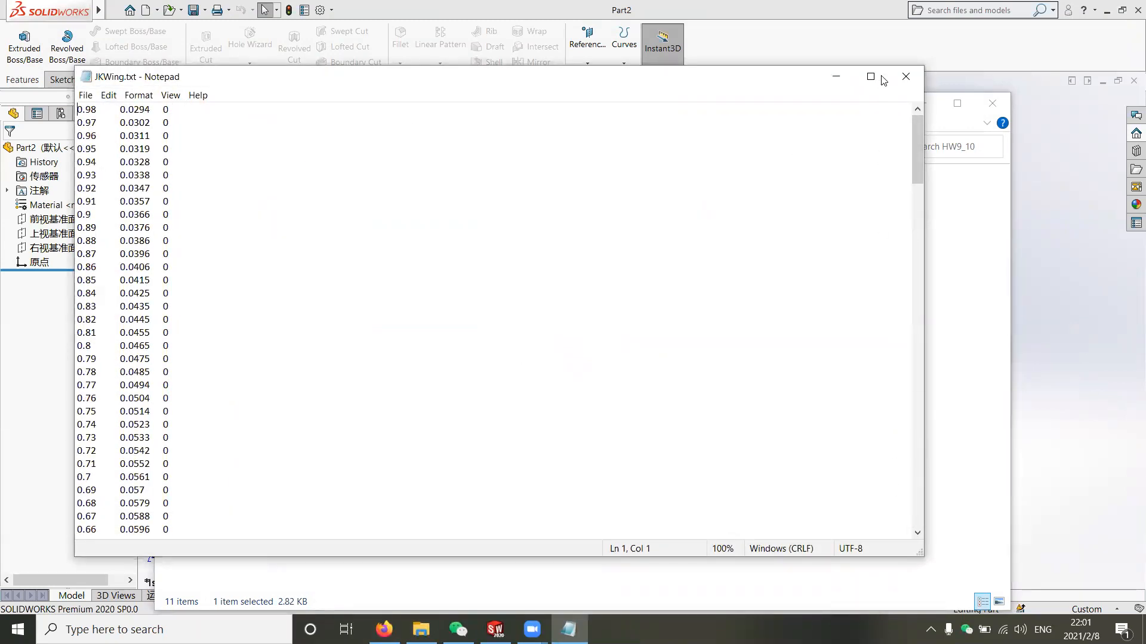
pyautogui.click(906, 76)
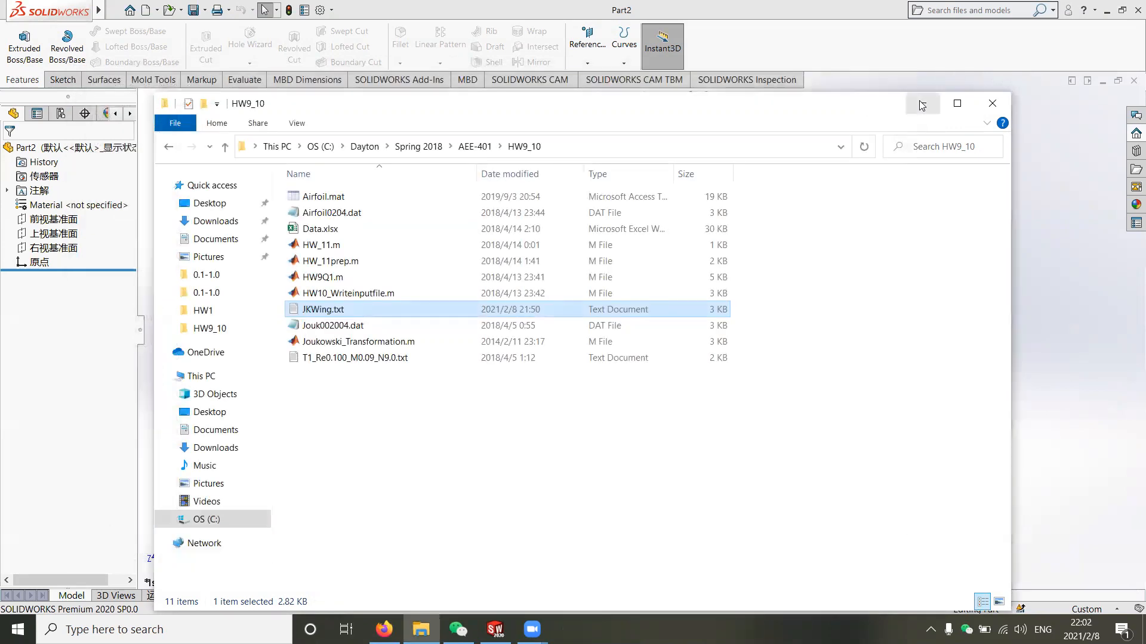
pyautogui.click(922, 105)
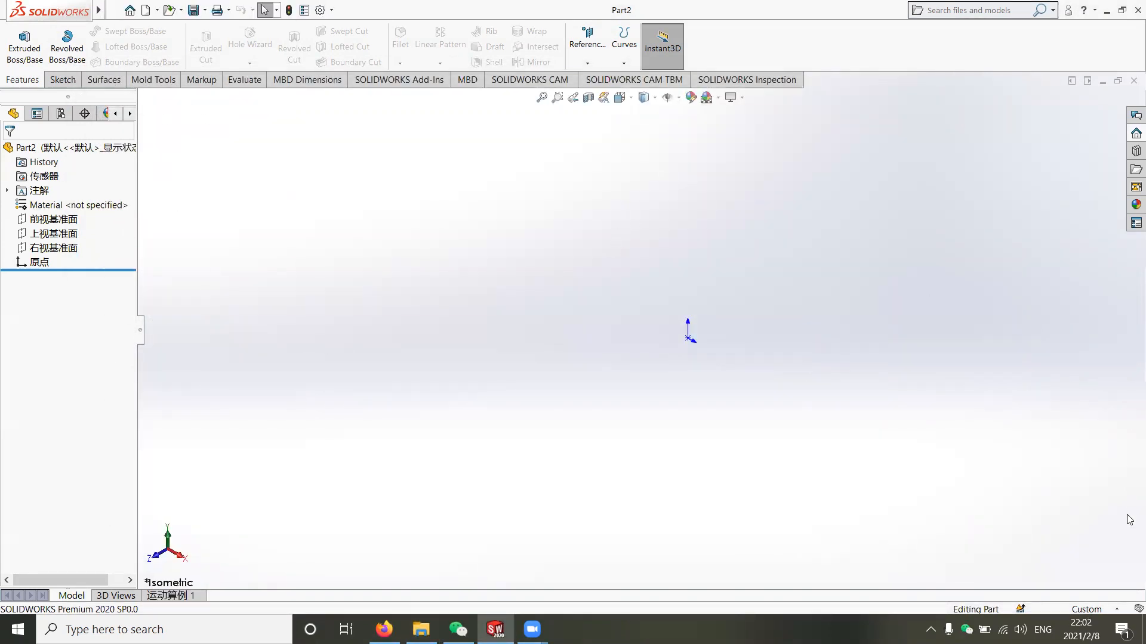
# Set the part's units to IPS (inch, pound, second).
pyautogui.click(1087, 609)
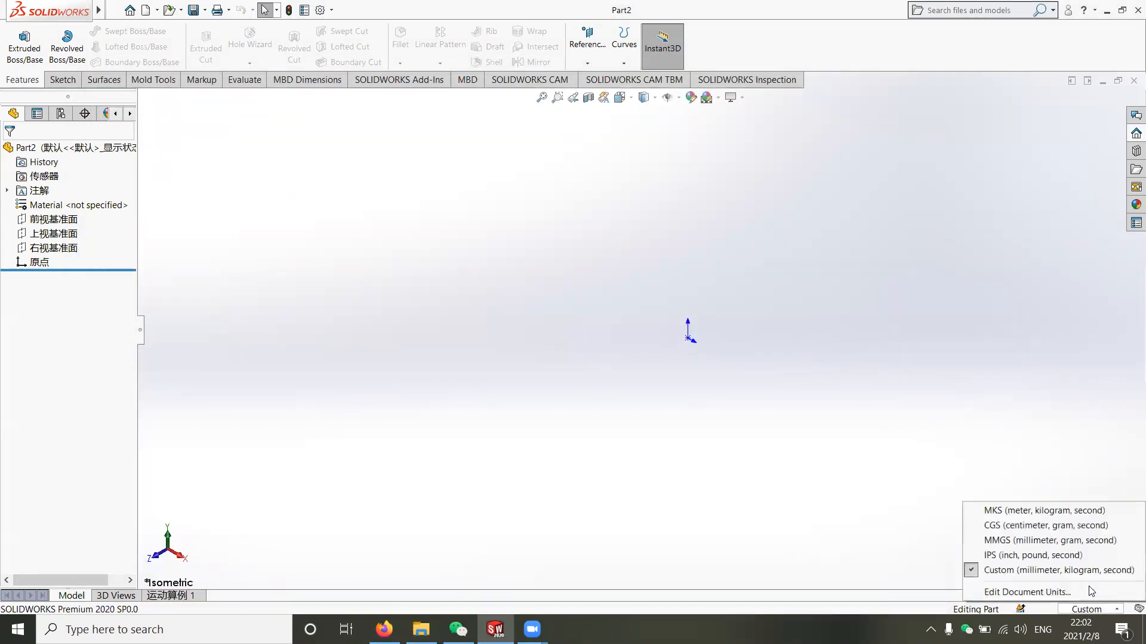
pyautogui.click(1067, 556)
# Insert a curve through XYZ points using the airfoil coordinates loaded from JKWing.txt.
pyautogui.moveTo(51, 10)
pyautogui.click(189, 10)
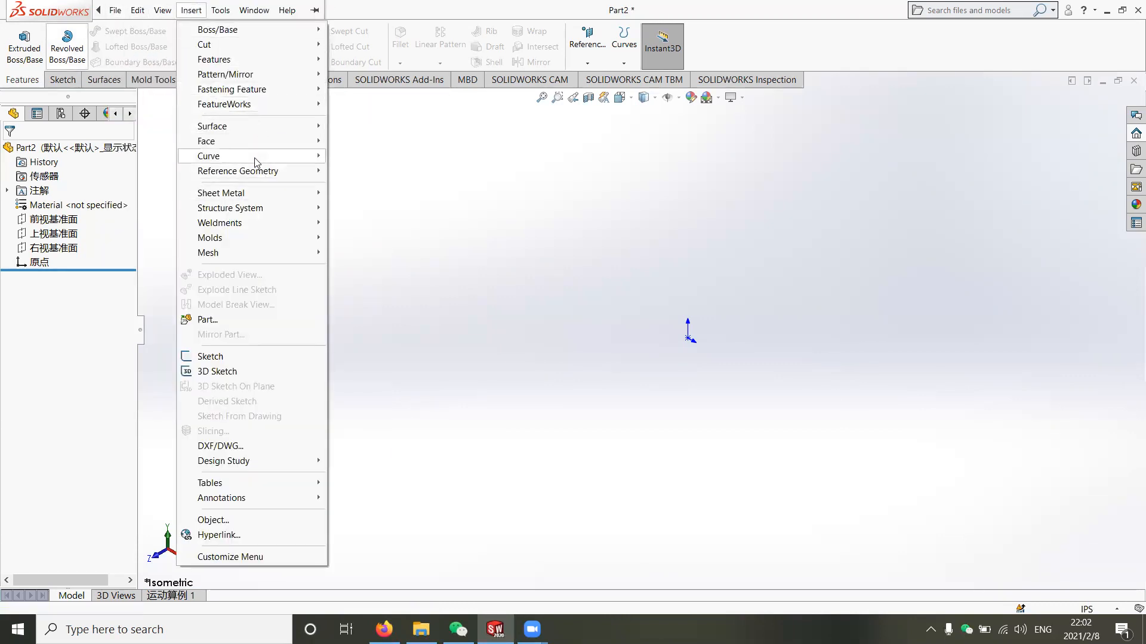
pyautogui.moveTo(256, 161)
pyautogui.click(366, 210)
pyautogui.click(214, 37)
pyautogui.click(837, 422)
pyautogui.click(836, 443)
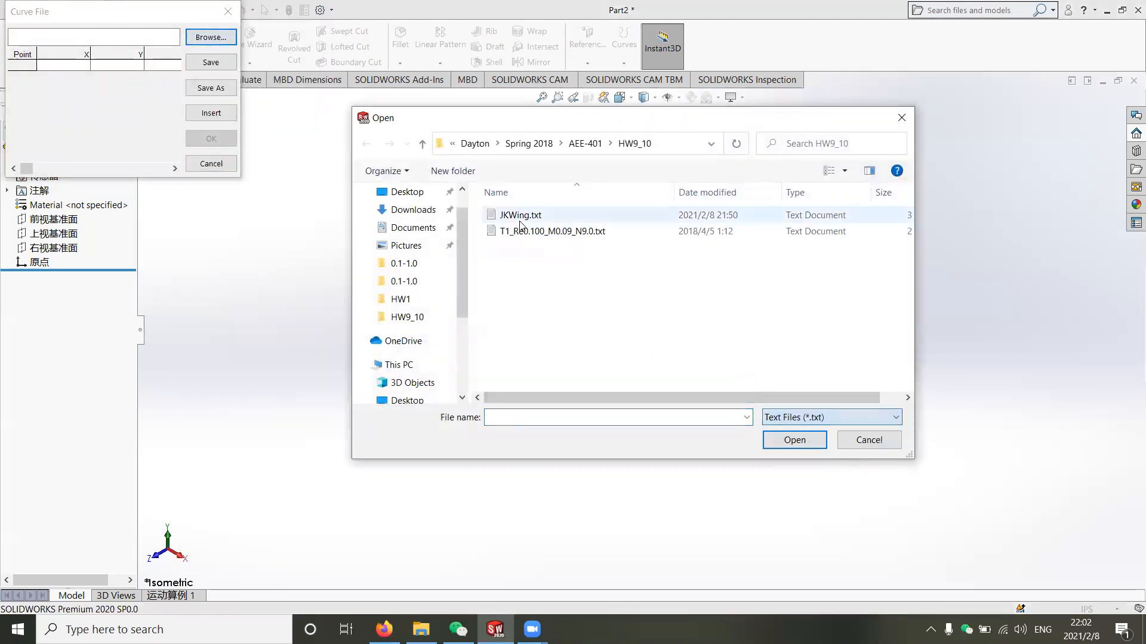
pyautogui.doubleClick(553, 217)
pyautogui.moveTo(176, 60); pyautogui.dragTo(175, 128)
pyautogui.moveTo(34, 170); pyautogui.dragTo(43, 170)
pyautogui.moveTo(176, 133); pyautogui.dragTo(177, 37)
pyautogui.click(229, 144)
pyautogui.moveTo(595, 255); pyautogui.dragTo(650, 265, button='middle')
pyautogui.scroll(-4, 656, 320)
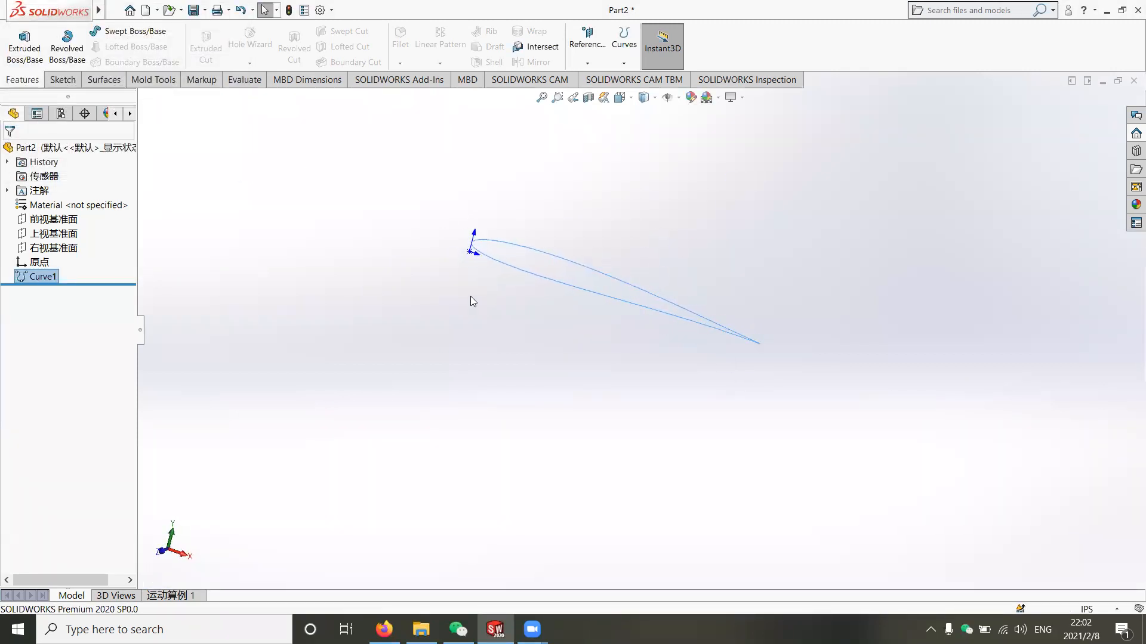
# Show the front plane (前视基准面) around the airfoil curve.
pyautogui.click(60, 222)
pyautogui.rightClick(61, 222)
pyautogui.click(90, 202)
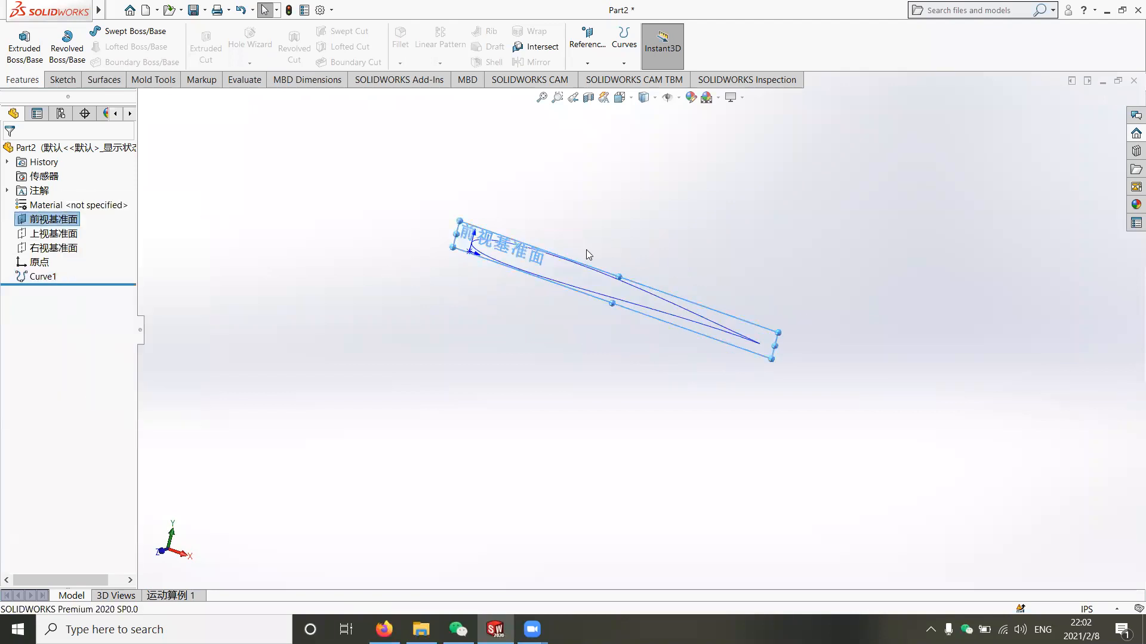
pyautogui.scroll(-4, 657, 261)
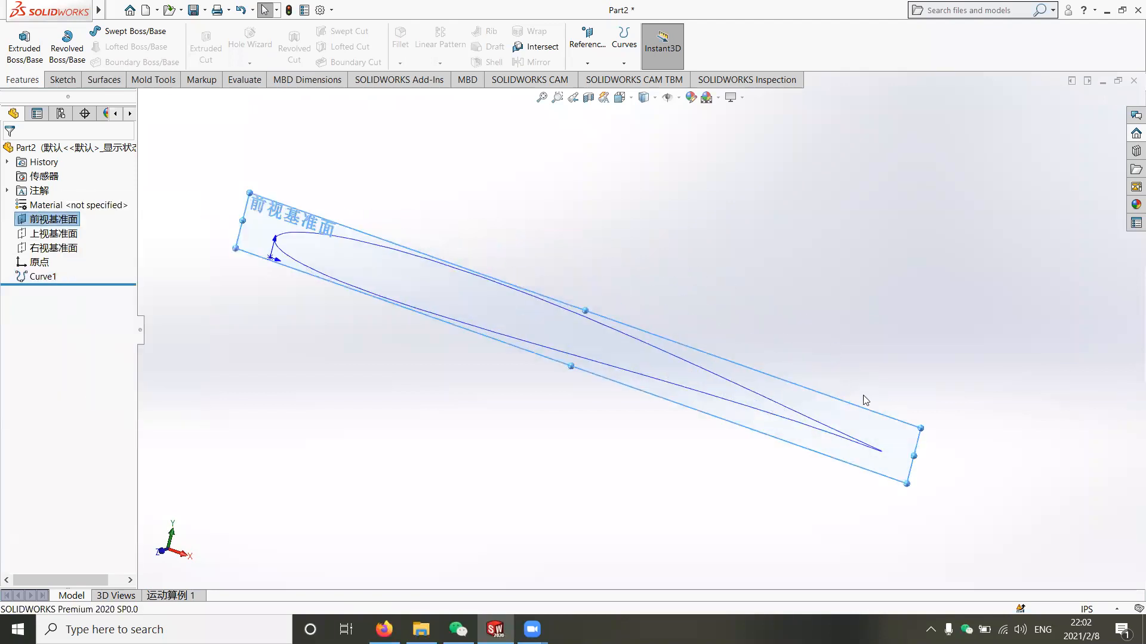
# Sketch on the front plane, convert the airfoil curve into sketch entities and exit the sketch.
pyautogui.click(59, 83)
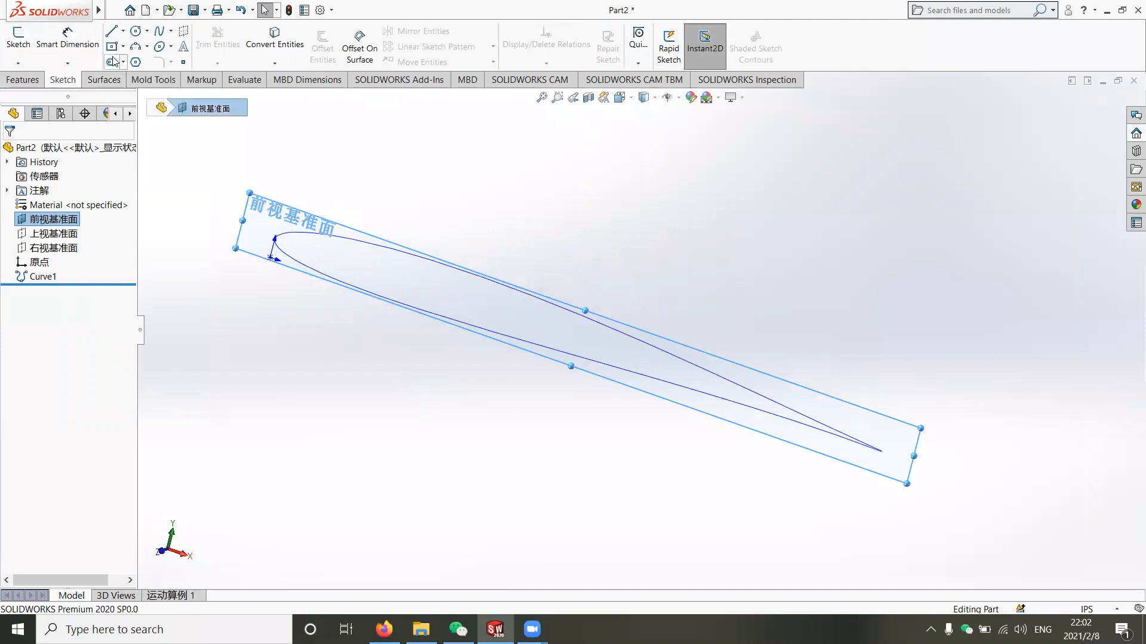
pyautogui.click(18, 39)
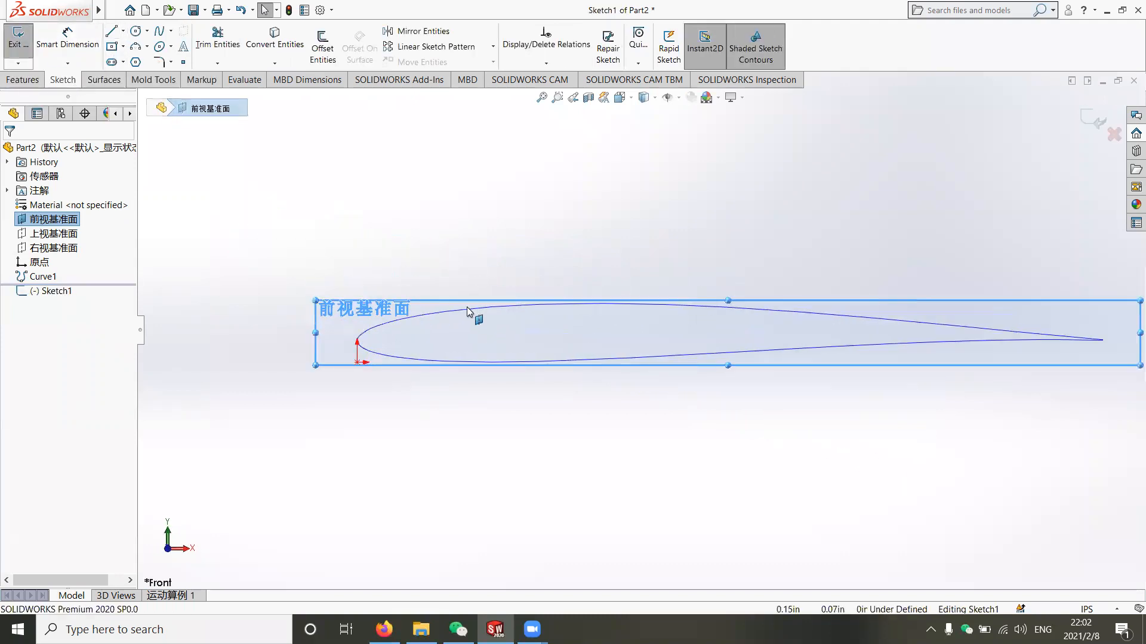
pyautogui.click(464, 309)
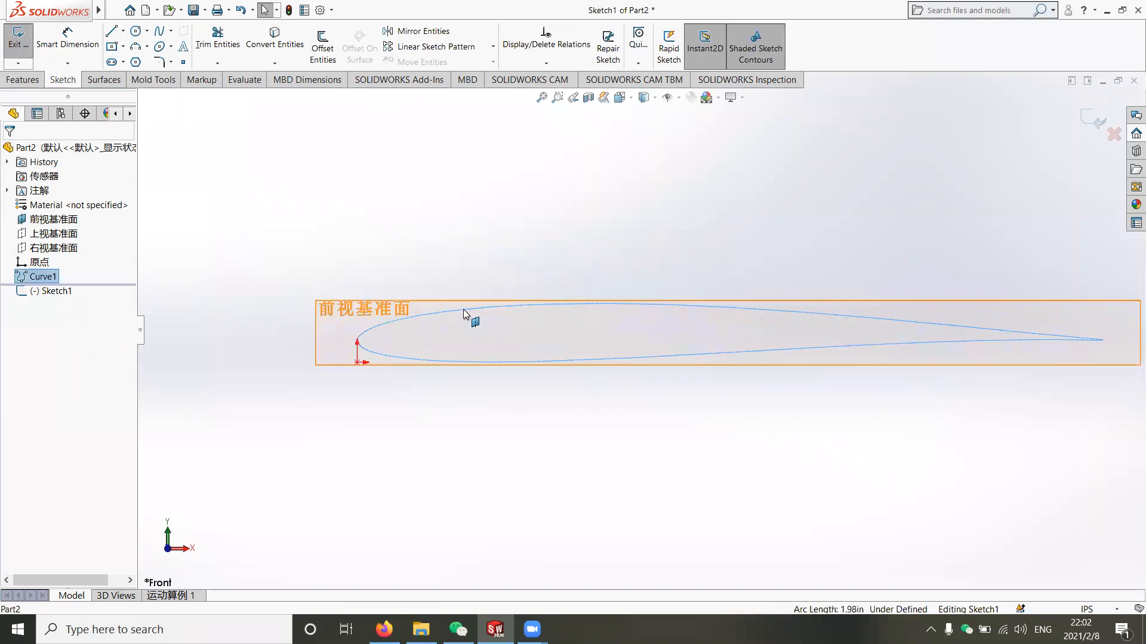
pyautogui.click(275, 40)
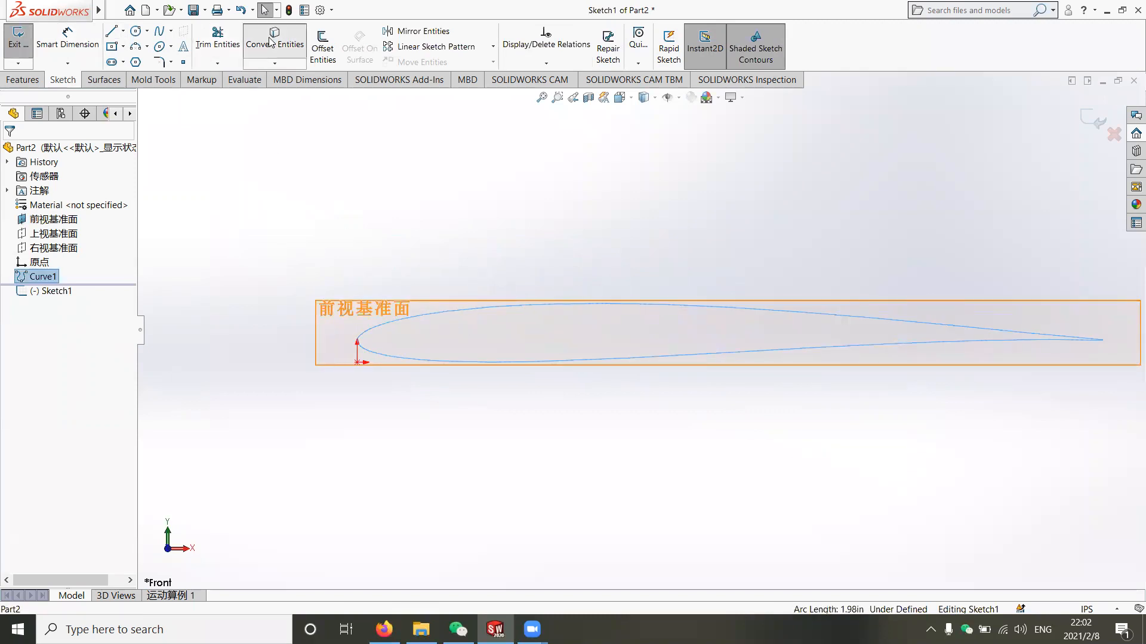
pyautogui.click(16, 45)
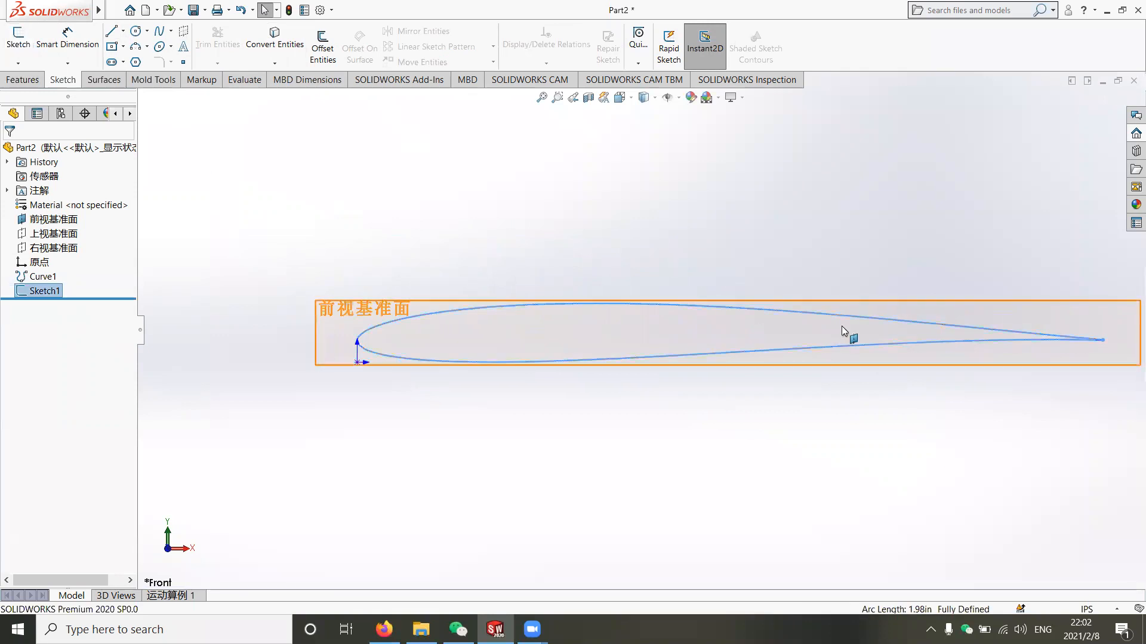
# Hide the imported airfoil curve, Curve1.
pyautogui.rightClick(41, 277)
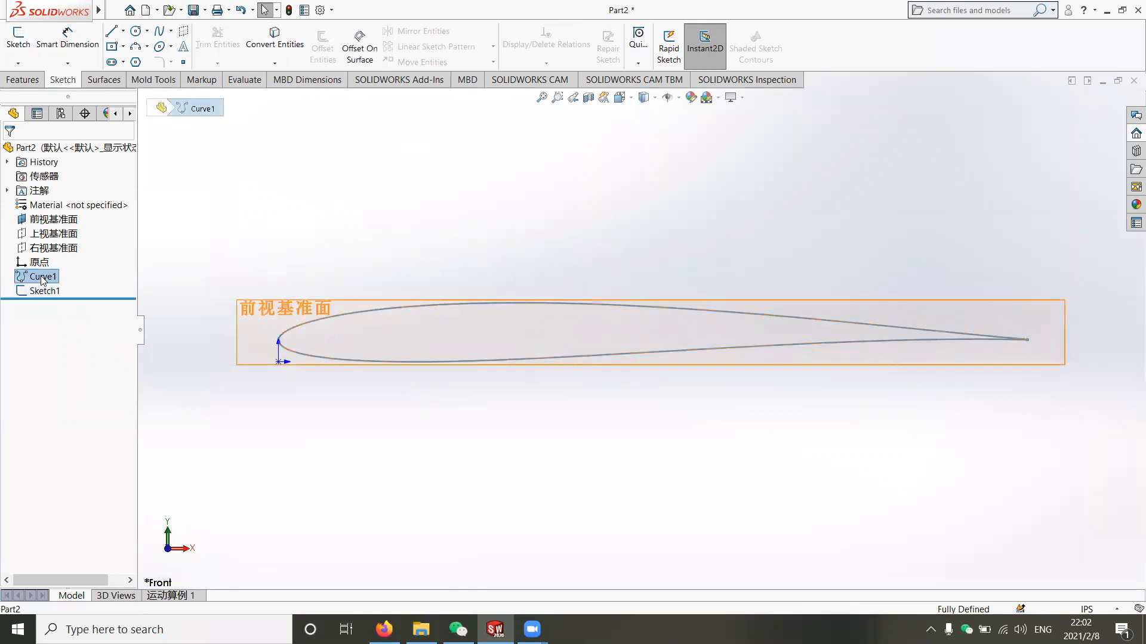
pyautogui.click(51, 258)
pyautogui.click(978, 304)
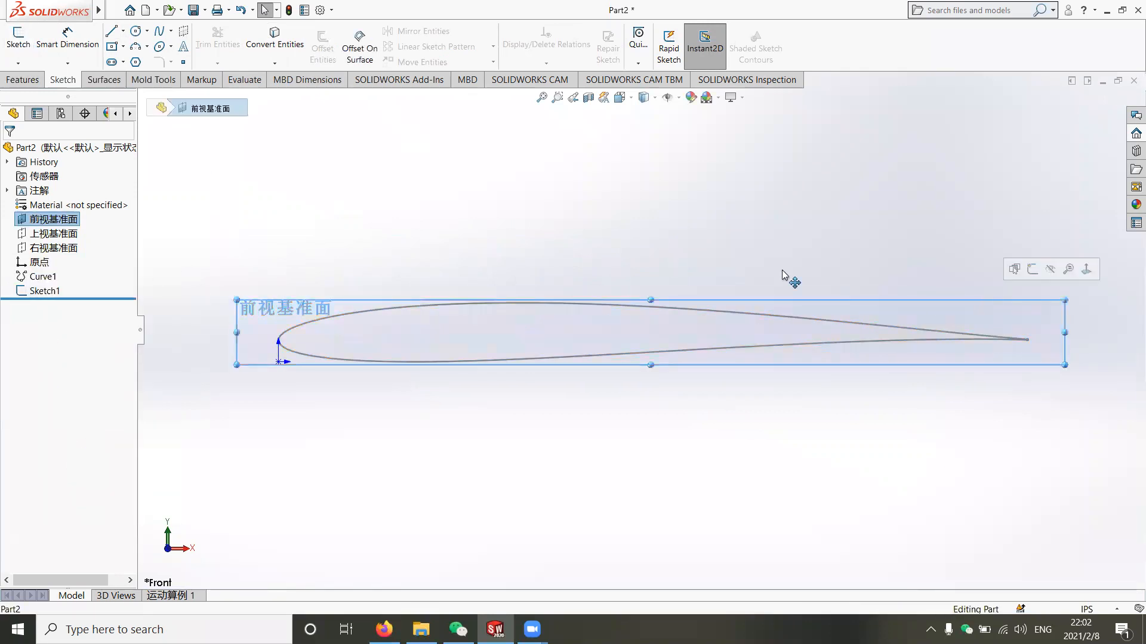
# Edit Sketch1 to close the airfoil's open trailing edge with a vertical line between its two endpoints, and exit the sketch.
pyautogui.click(44, 290)
pyautogui.rightClick(45, 290)
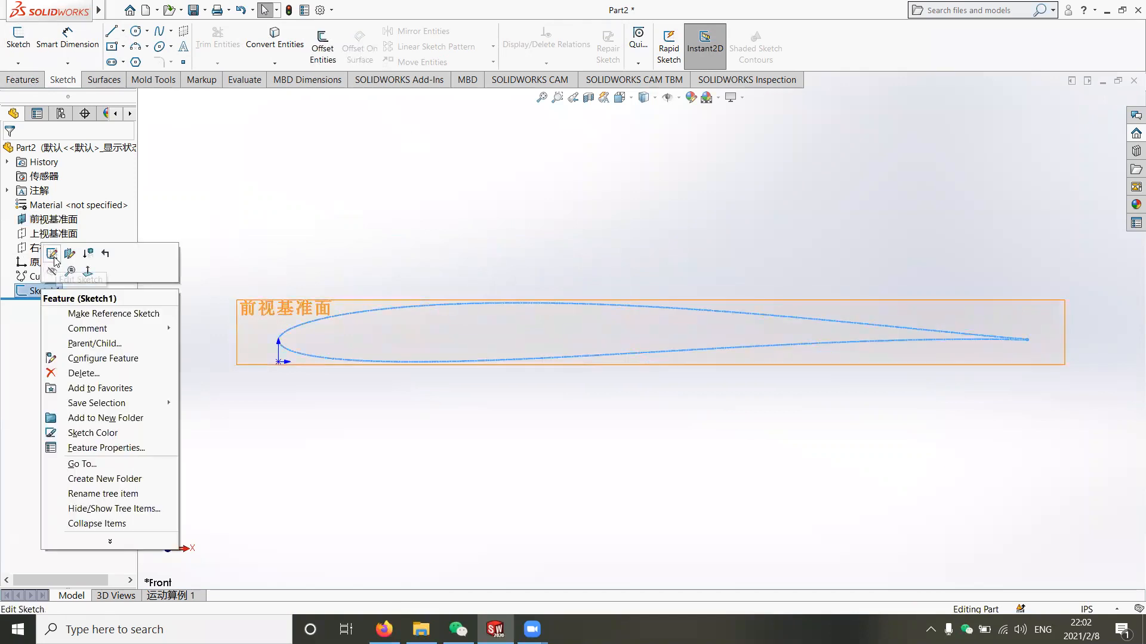
pyautogui.click(56, 256)
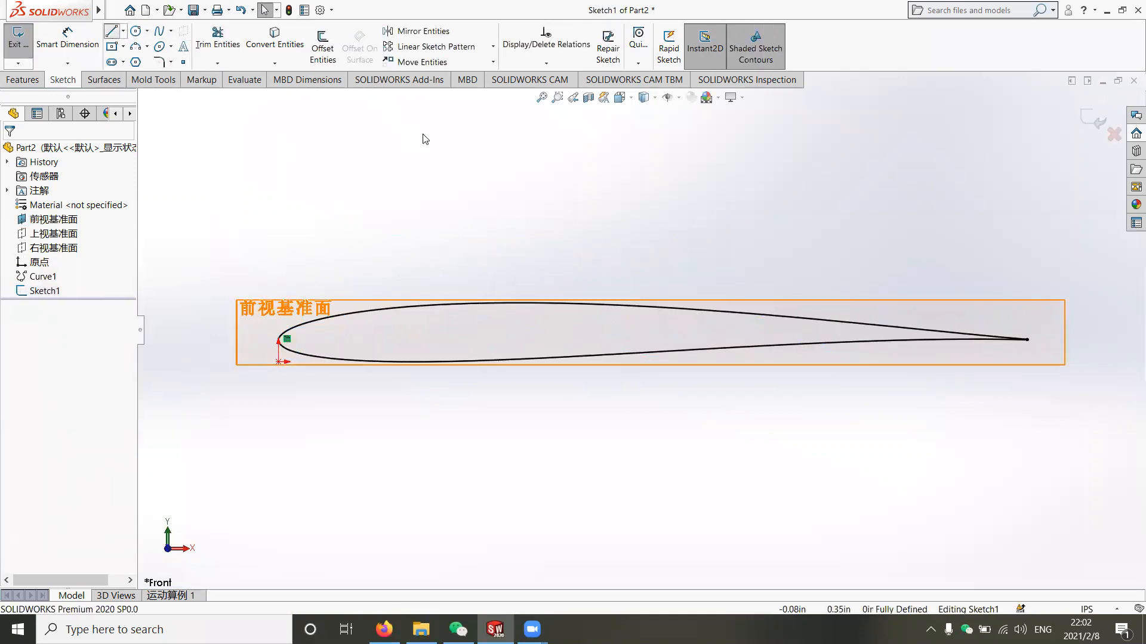
pyautogui.click(111, 30)
pyautogui.scroll(-4, 962, 348)
pyautogui.scroll(-4, 962, 348)
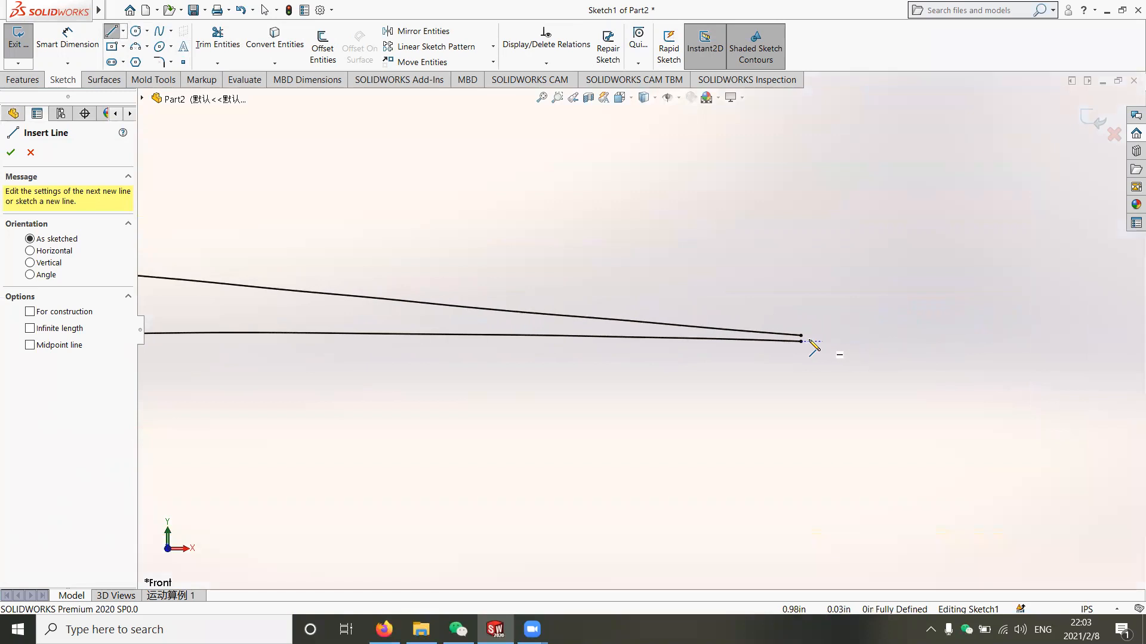
pyautogui.click(776, 332)
pyautogui.click(777, 341)
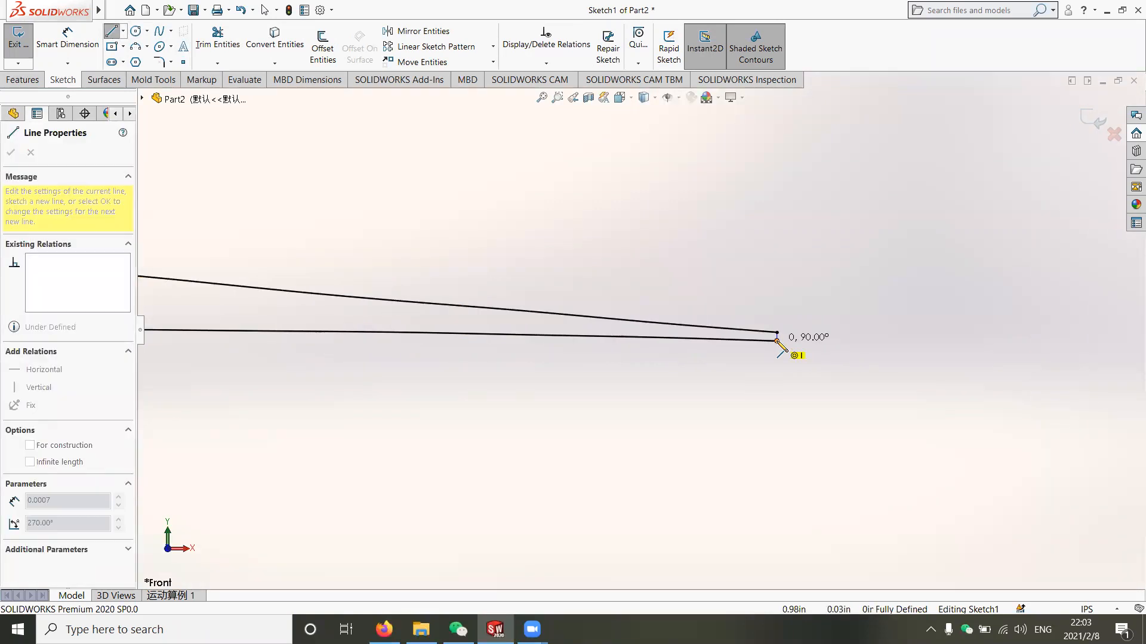
pyautogui.scroll(-3, 842, 392)
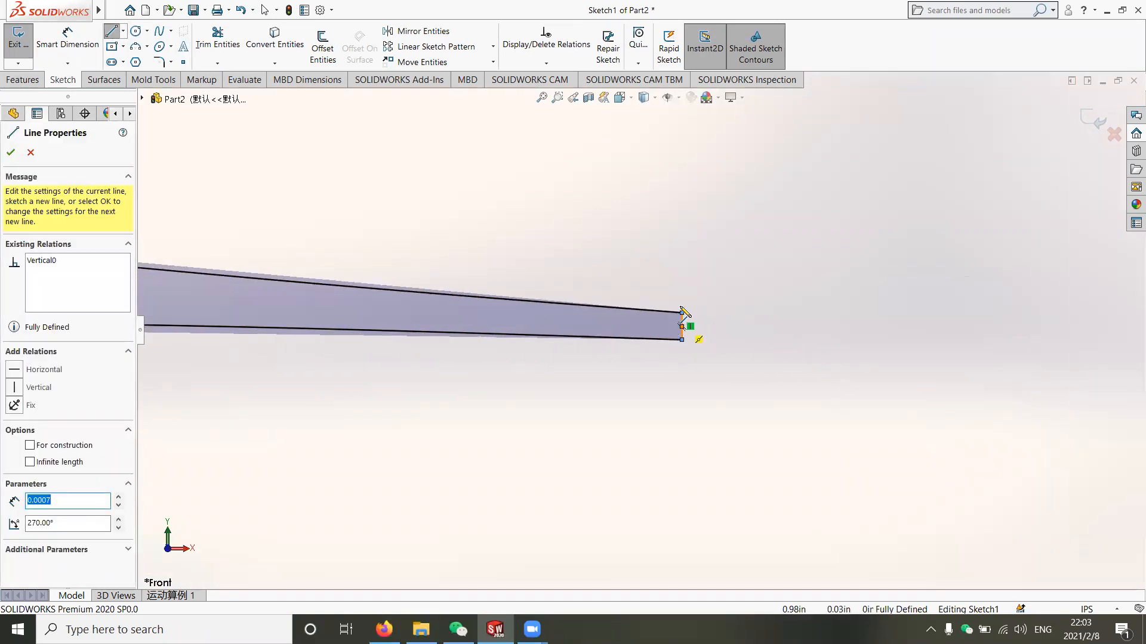
pyautogui.click(18, 39)
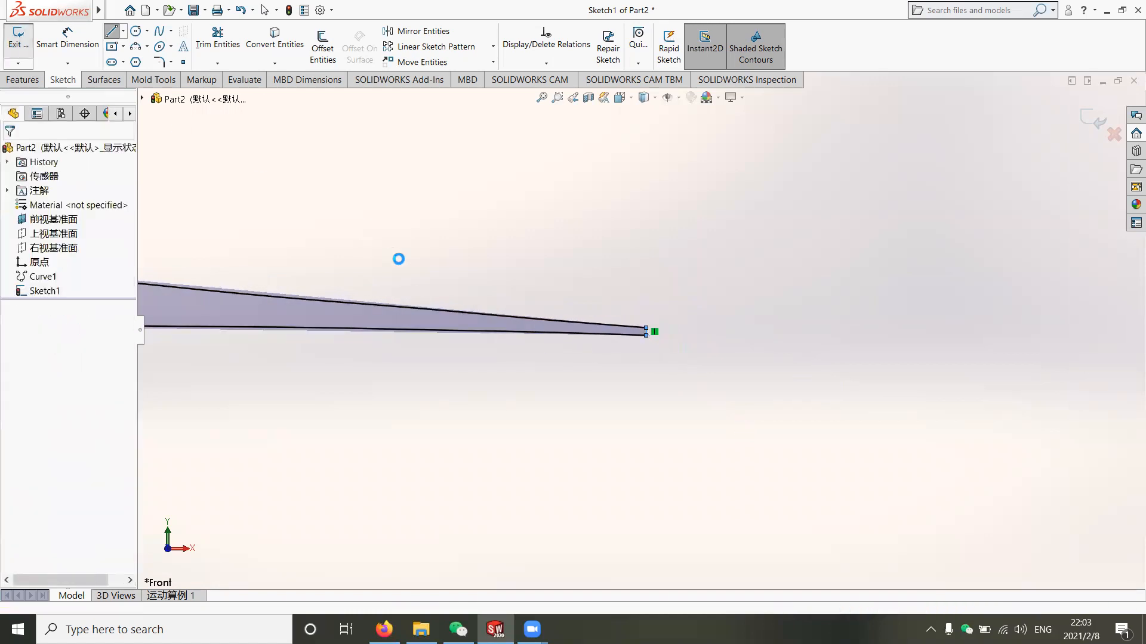
pyautogui.scroll(5, 441, 298)
pyautogui.scroll(5, 364, 303)
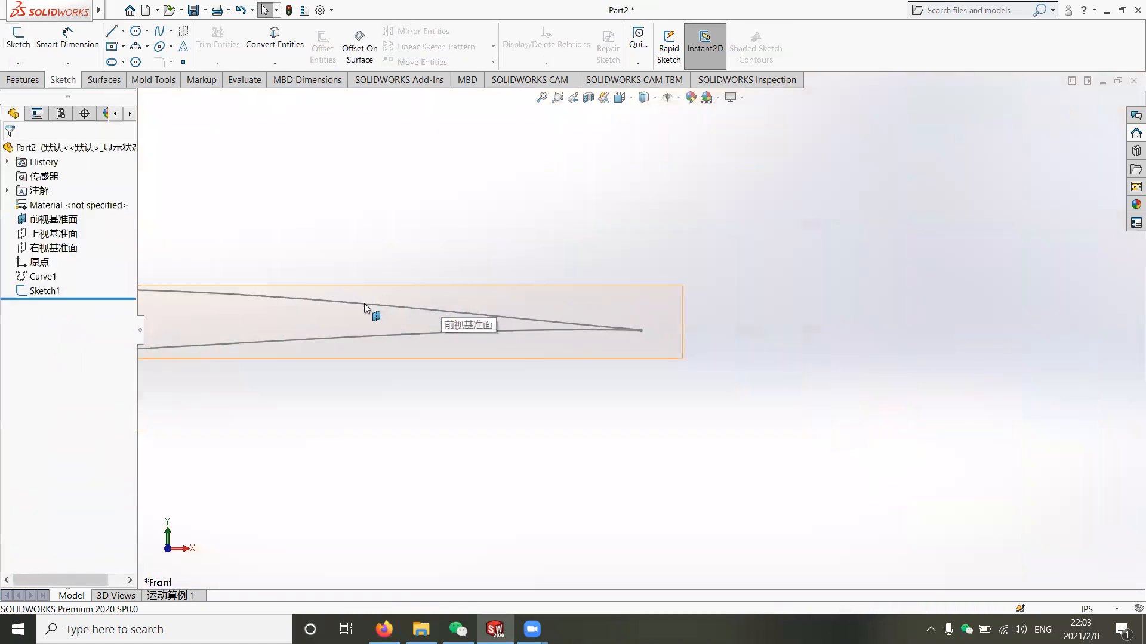
# Extrude the closed airfoil sketch, Sketch1, to a blind depth of 2 in.
pyautogui.click(45, 291)
pyautogui.click(24, 80)
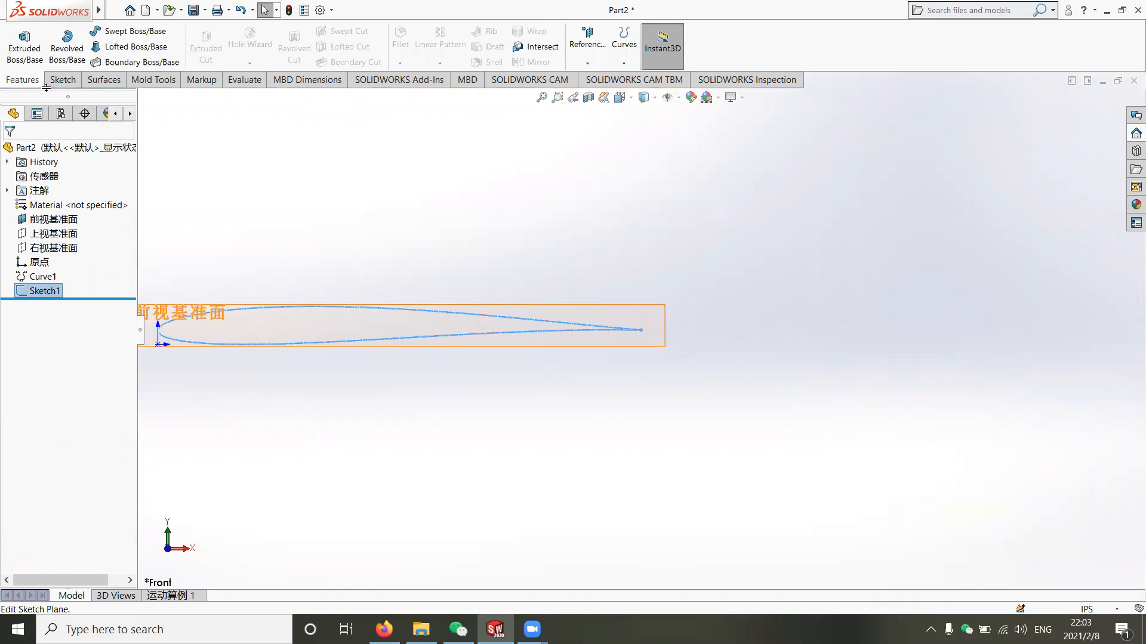
pyautogui.click(24, 48)
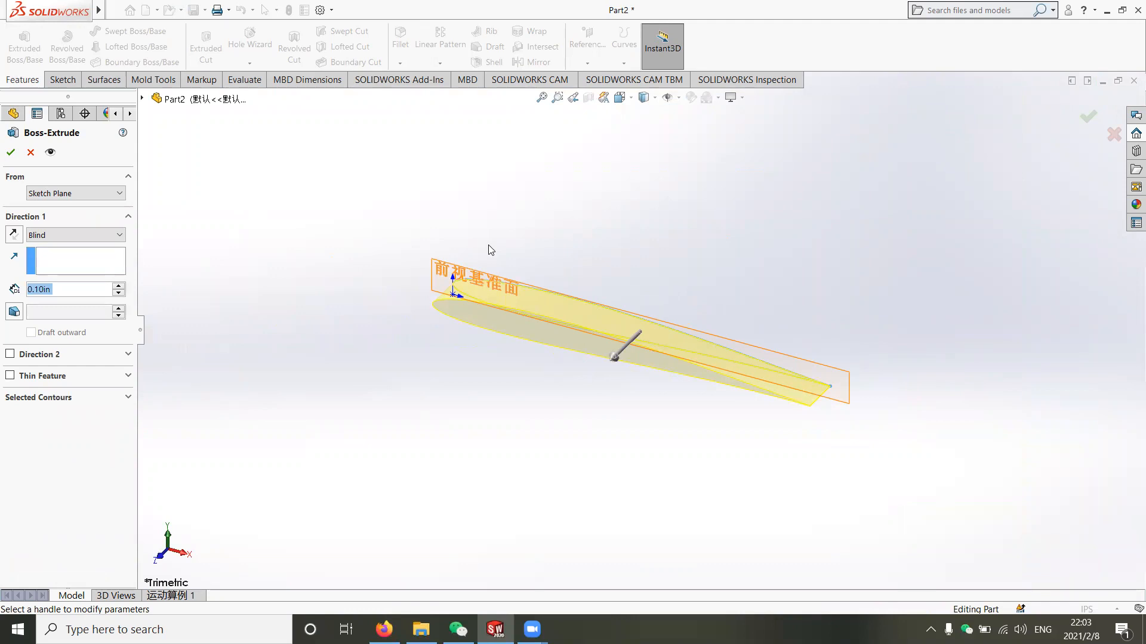
pyautogui.write('2.')
pyautogui.press('Return')
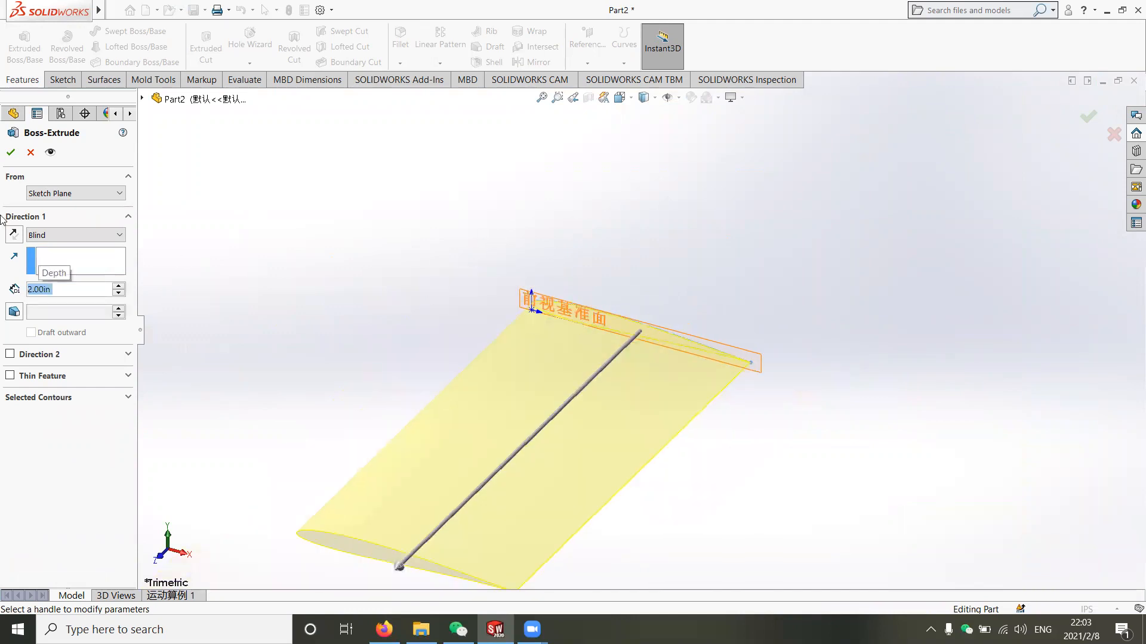
pyautogui.click(11, 153)
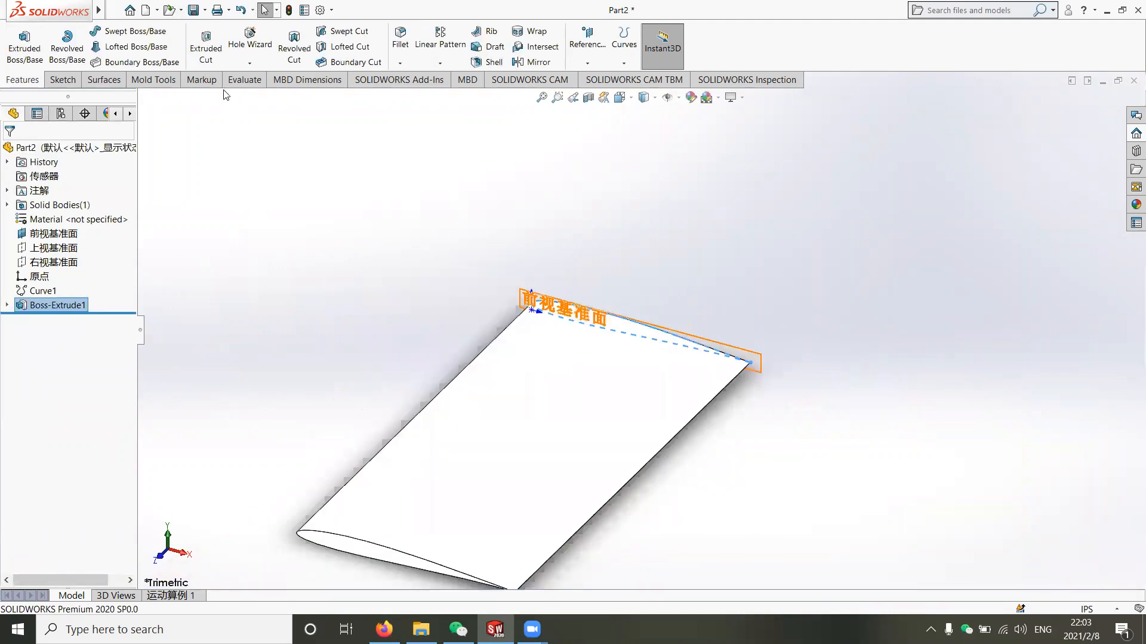
# Scale the wing body uniformly by a factor of 4 about the origin.
pyautogui.click(152, 87)
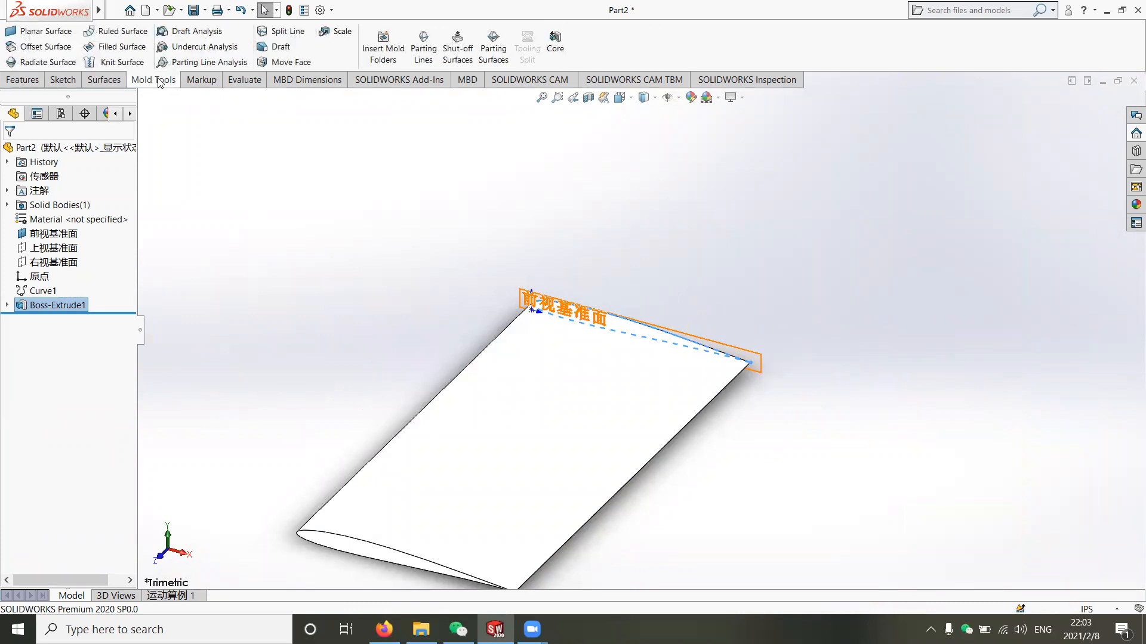
pyautogui.rightClick(160, 82)
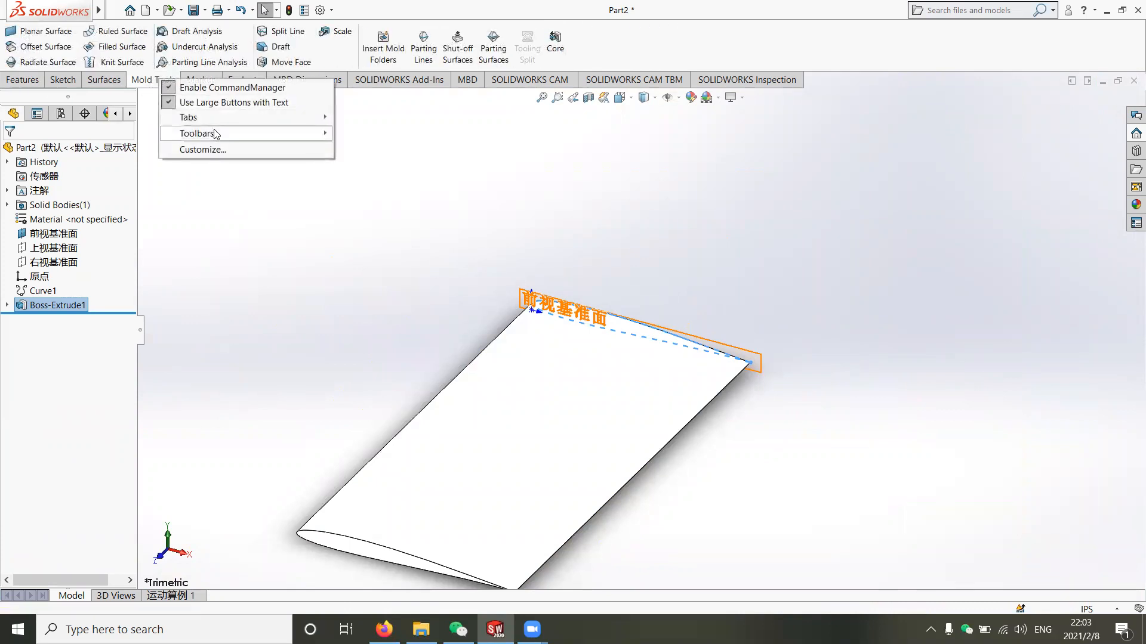
pyautogui.moveTo(239, 117)
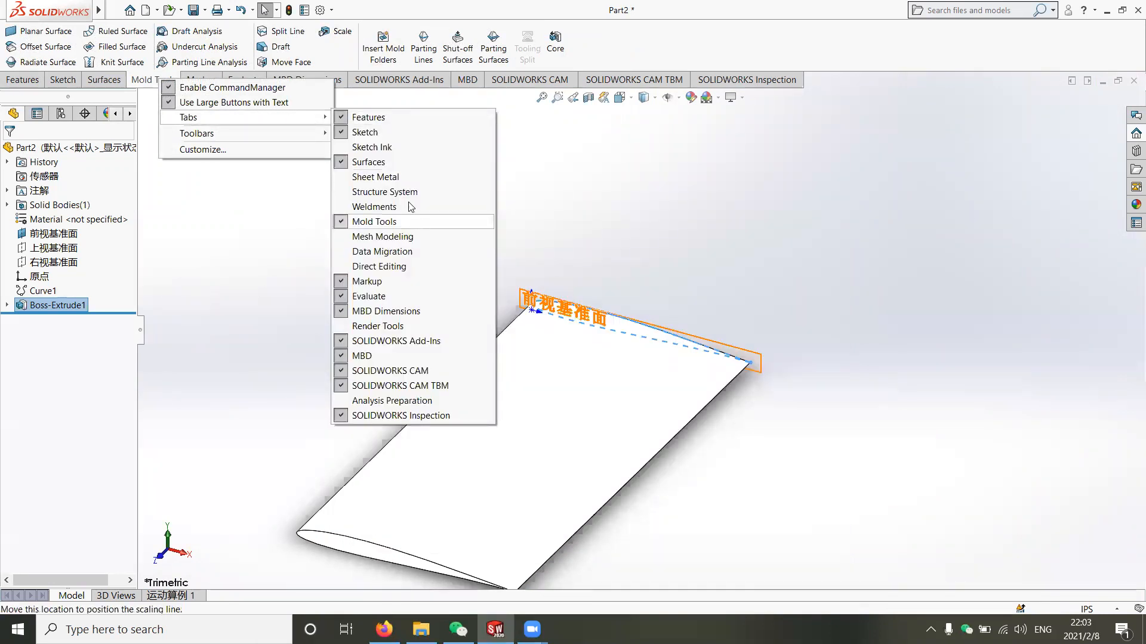
pyautogui.click(336, 31)
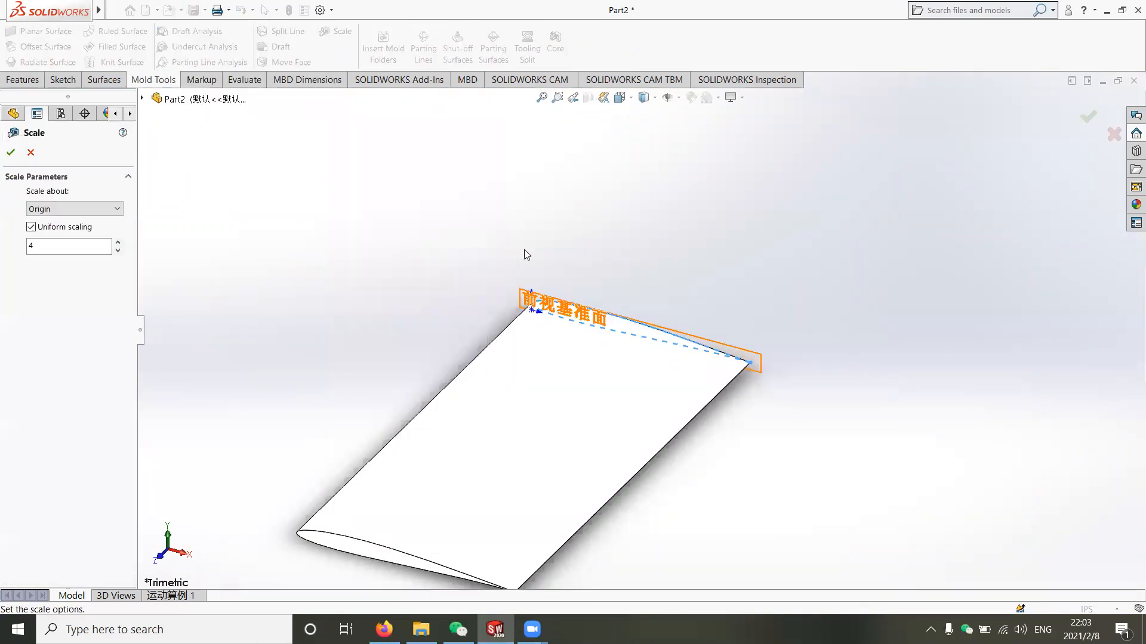
pyautogui.scroll(3, 503, 244)
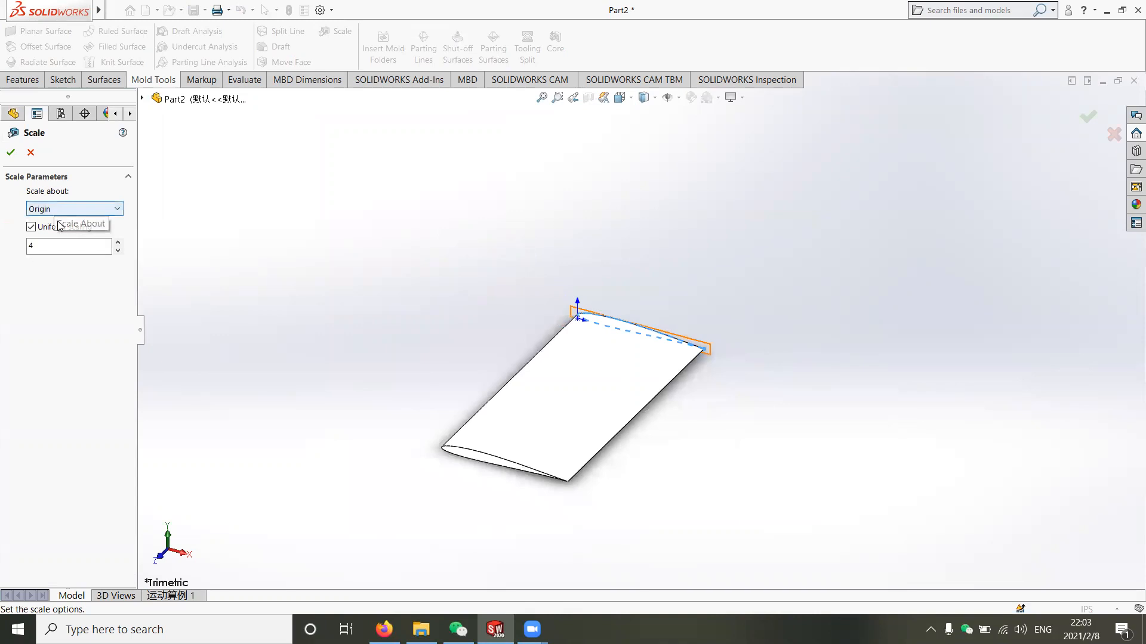
pyautogui.press('Return')
# Select the wing's airfoil-shaped end face lying on the front plane.
pyautogui.scroll(5, 644, 375)
pyautogui.moveTo(647, 374); pyautogui.dragTo(429, 427, button='middle')
pyautogui.scroll(-5, 672, 419)
pyautogui.moveTo(726, 381); pyautogui.dragTo(709, 402, button='middle')
pyautogui.click(642, 398)
pyautogui.scroll(-2, 637, 399)
pyautogui.moveTo(632, 397); pyautogui.dragTo(519, 334, button='middle')
pyautogui.scroll(-3, 666, 372)
pyautogui.moveTo(666, 370); pyautogui.dragTo(699, 298, button='middle')
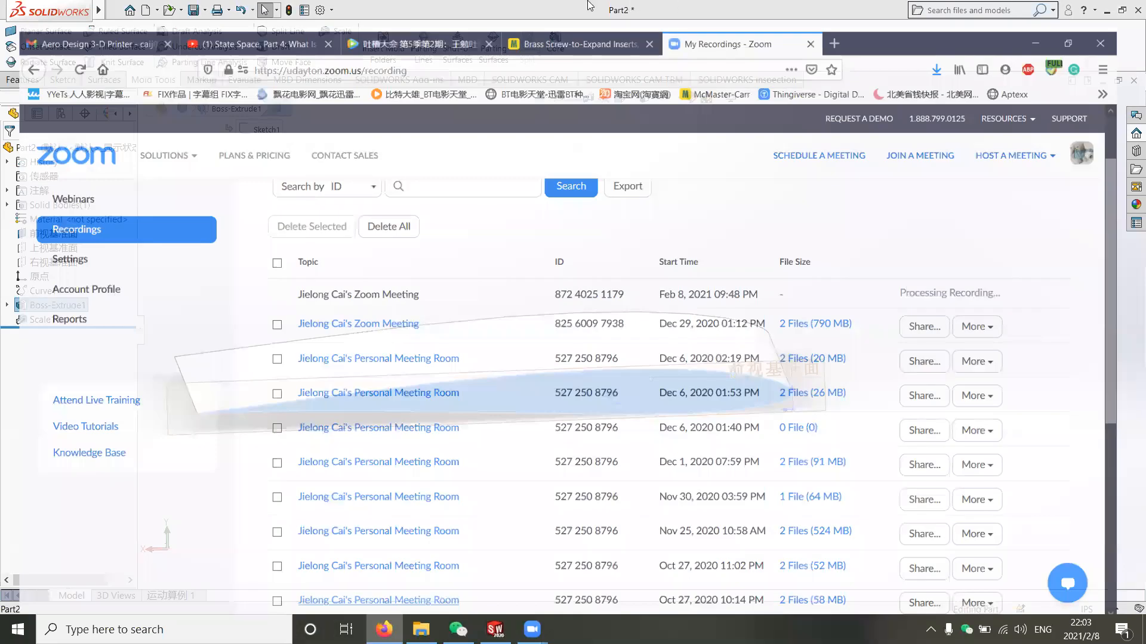
# Switch to Firefox, close the Zoom recordings page and search McMaster-Carr for "expansion insert".
pyautogui.click(588, 4)
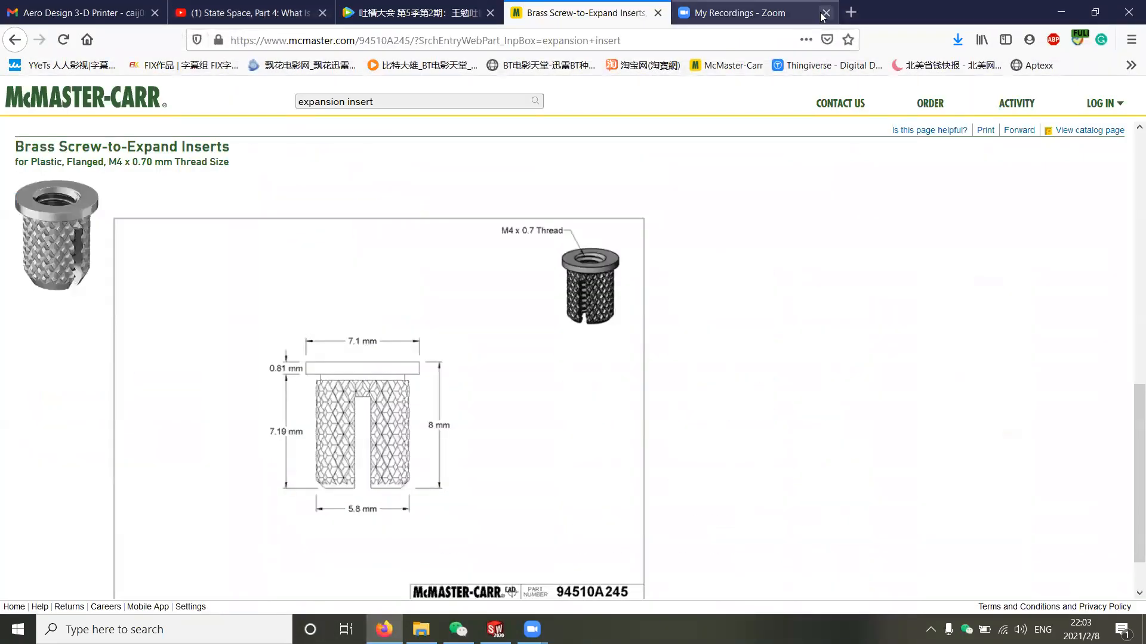
pyautogui.click(825, 13)
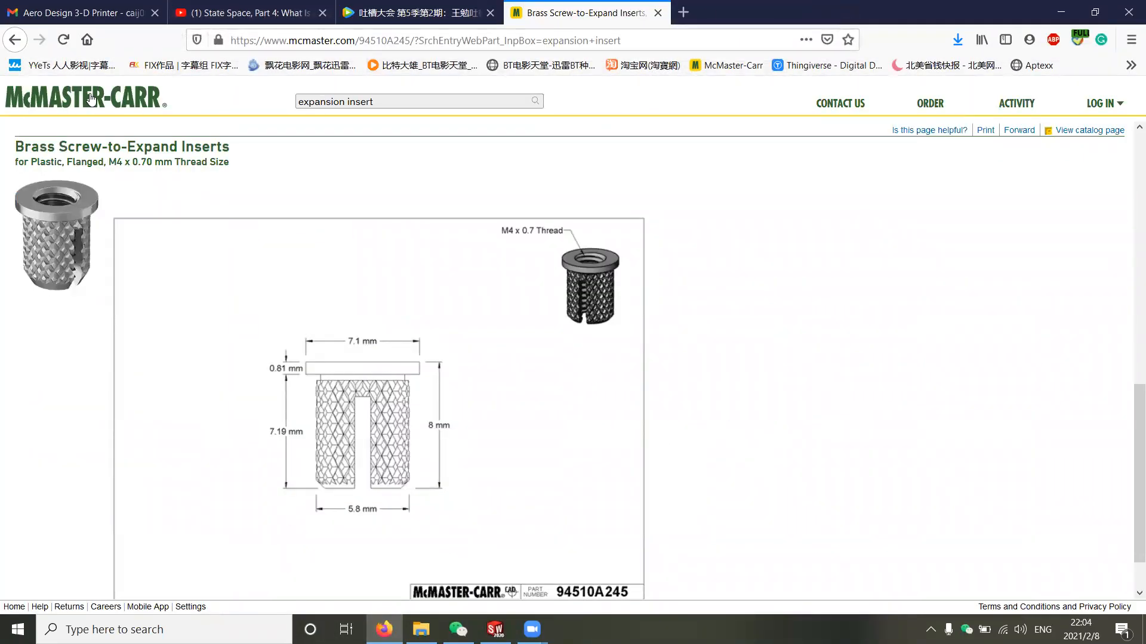
pyautogui.click(69, 98)
pyautogui.write('ex')
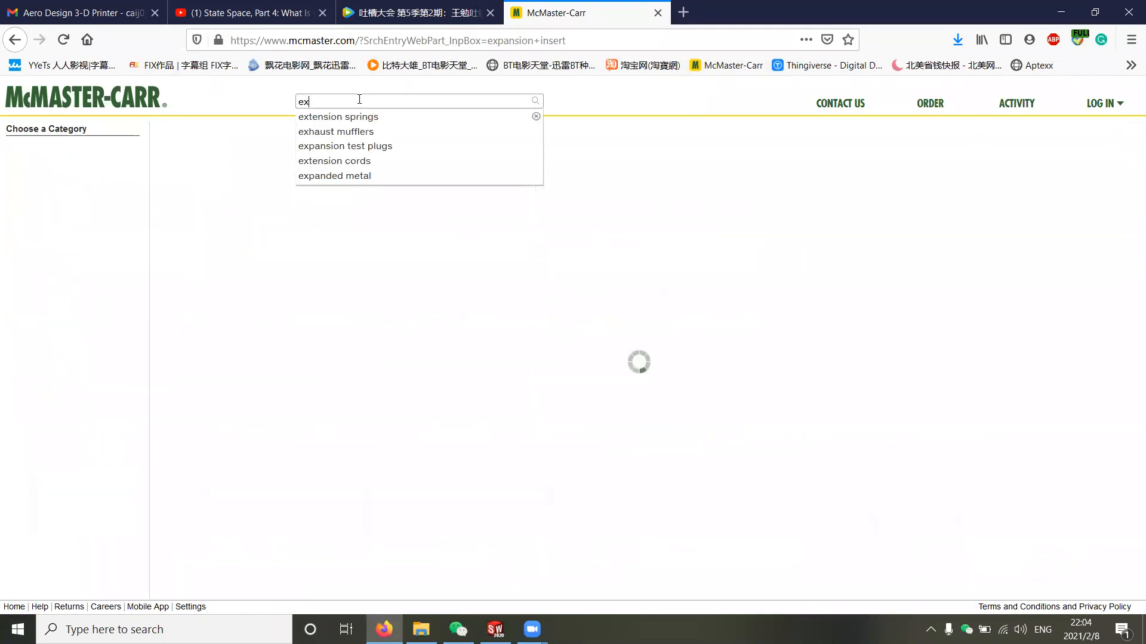
pyautogui.write('pansion insert')
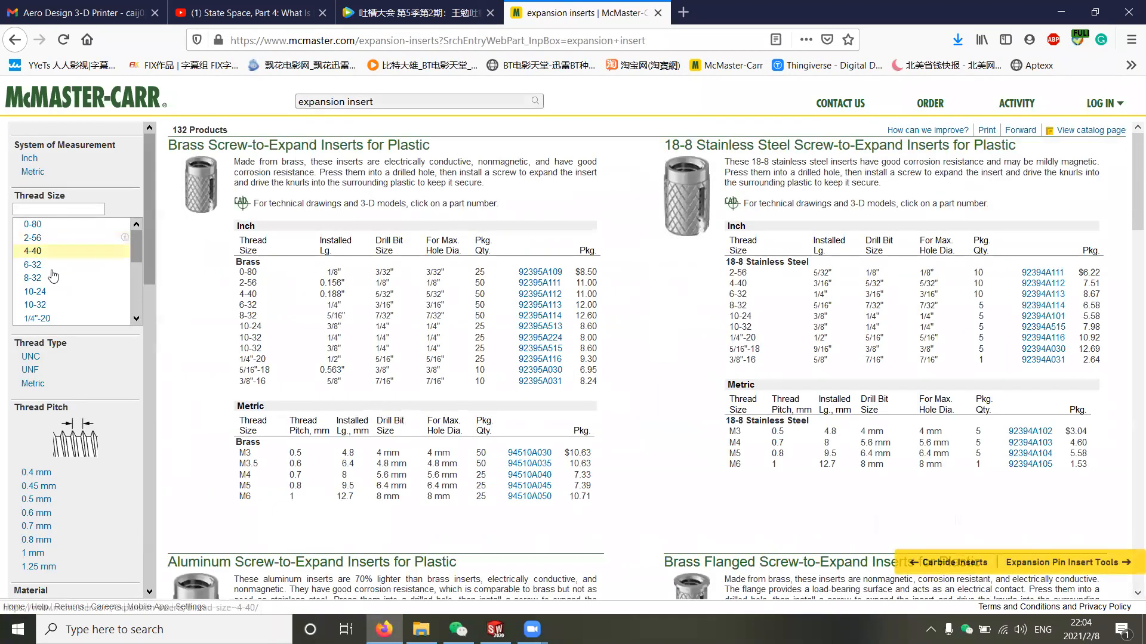
# Filter the inserts to thread size M4 and open the brass flanged screw-to-expand insert 94510A245.
pyautogui.scroll(-4, 62, 278)
pyautogui.click(61, 278)
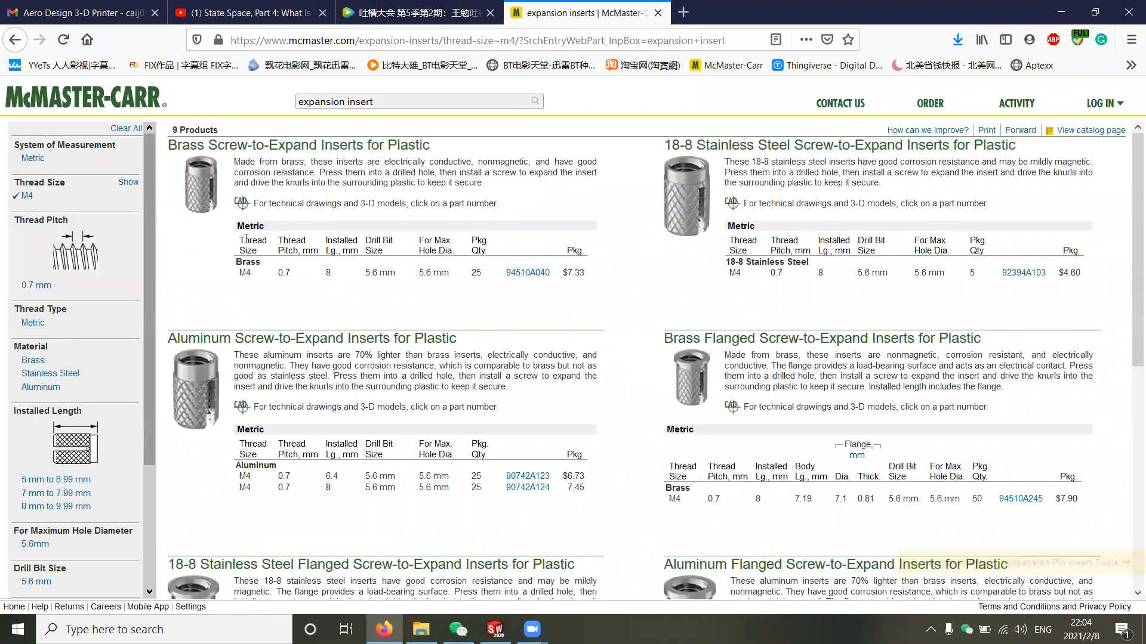
pyautogui.scroll(-1, 733, 481)
pyautogui.click(740, 478)
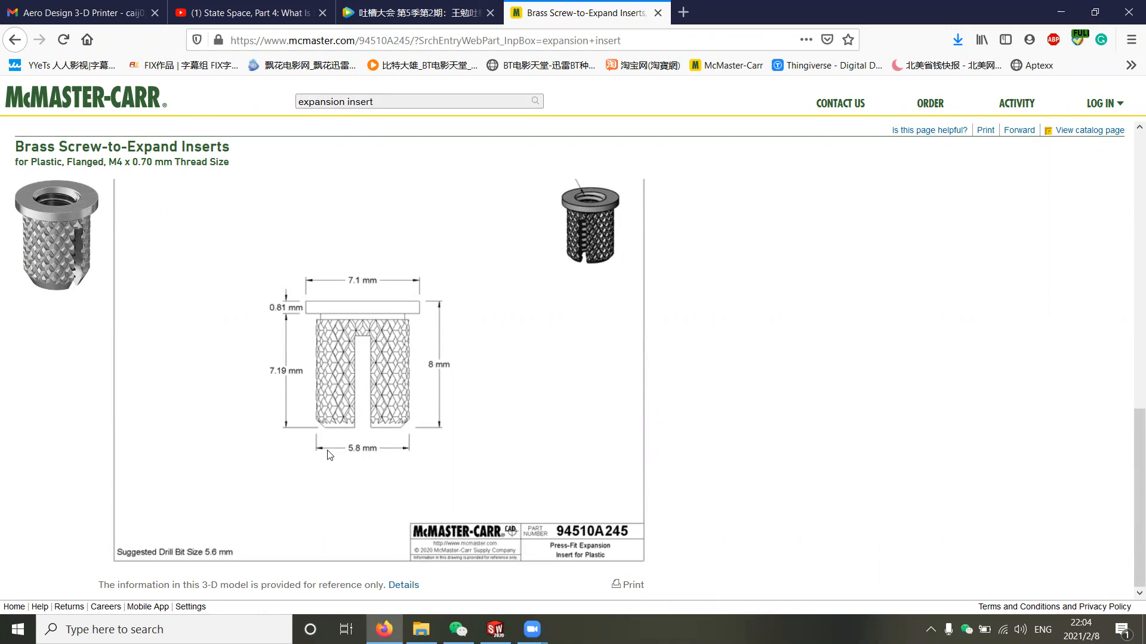
# Examine the insert's drill bit size, maximum hole diameter and dimensioned drawing.
pyautogui.scroll(5, 318, 423)
pyautogui.scroll(3, 317, 423)
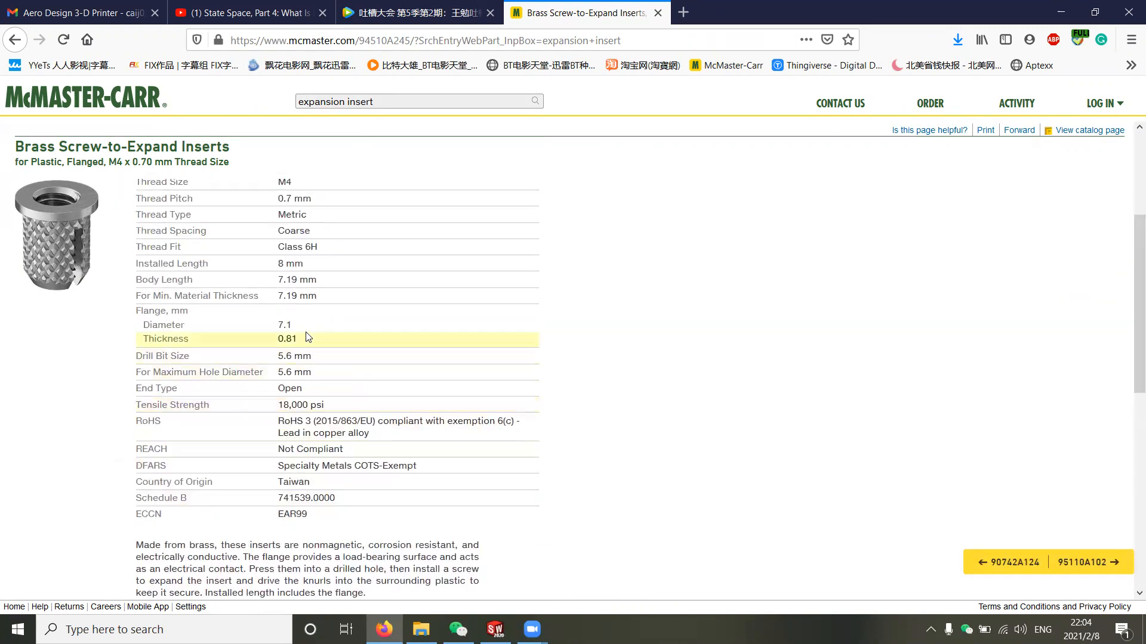
pyautogui.tripleClick(295, 358)
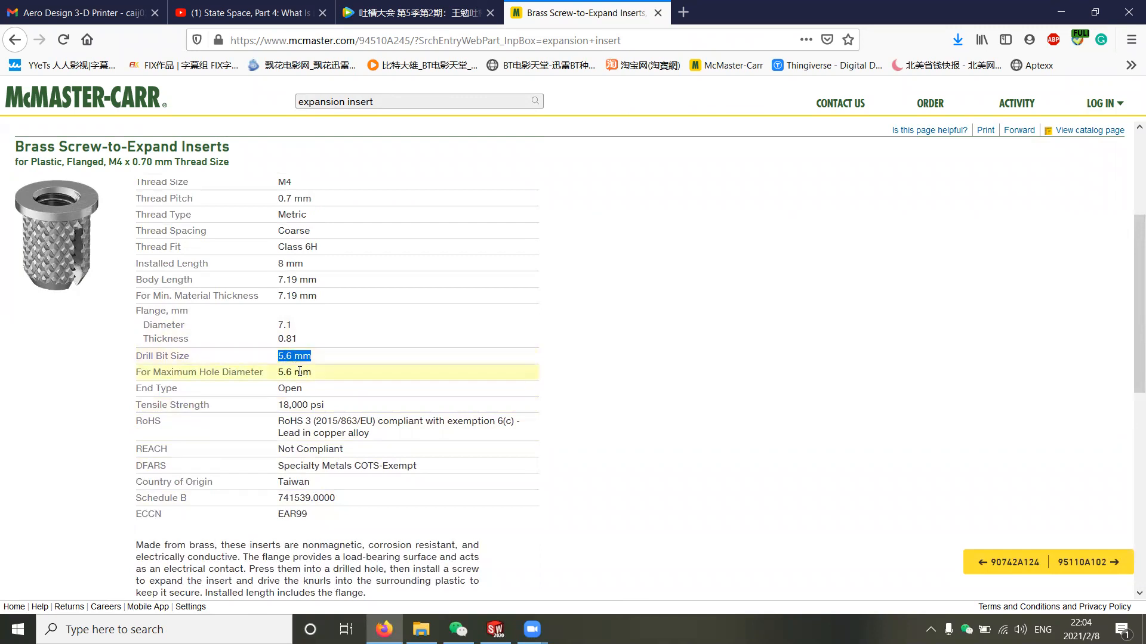
pyautogui.click(321, 373)
pyautogui.scroll(-6, 370, 376)
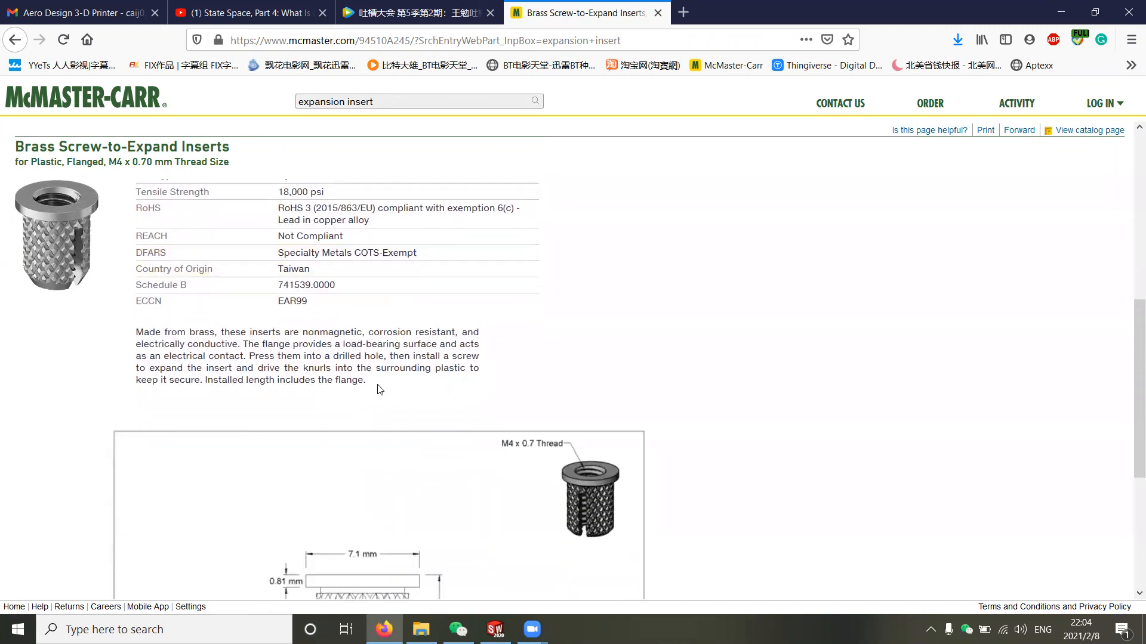
pyautogui.scroll(1, 418, 379)
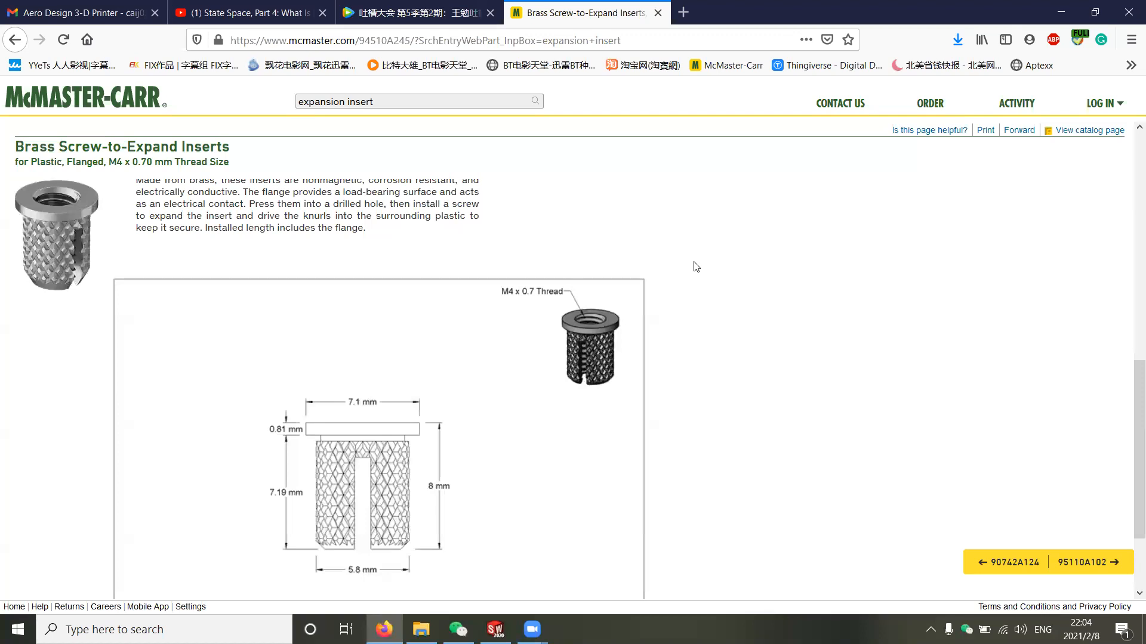
# Return to SOLIDWORKS, start a sketch on the airfoil end face and draw a circle of about 0.11 in radius inside the front half of the profile.
pyautogui.click(1052, 5)
pyautogui.moveTo(616, 337); pyautogui.dragTo(653, 355, button='middle')
pyautogui.scroll(-2, 619, 340)
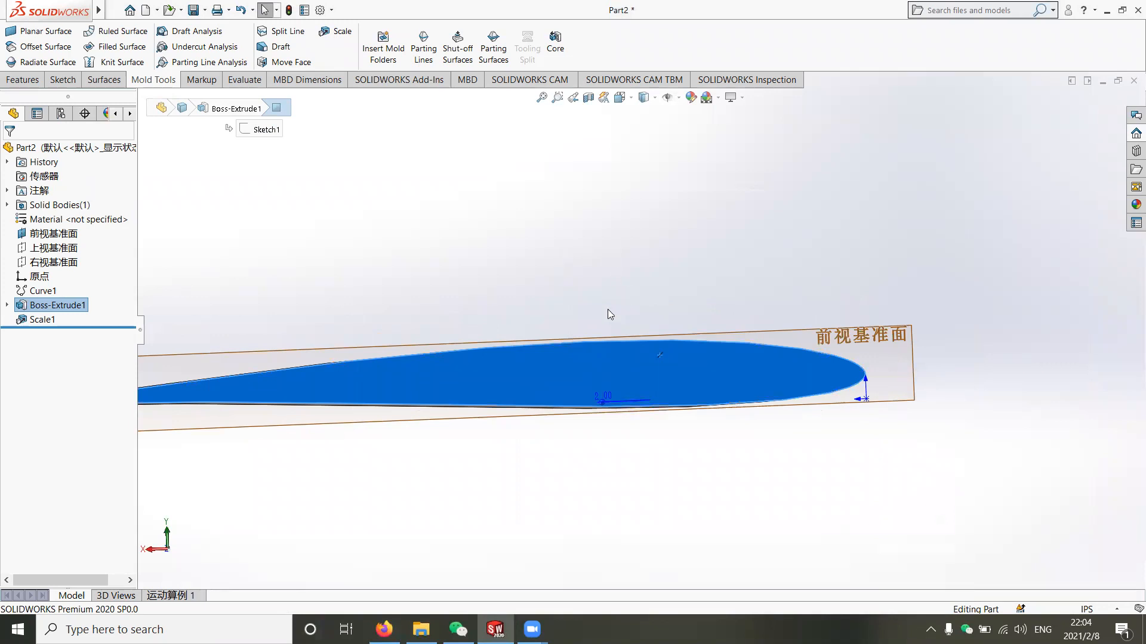
pyautogui.click(63, 80)
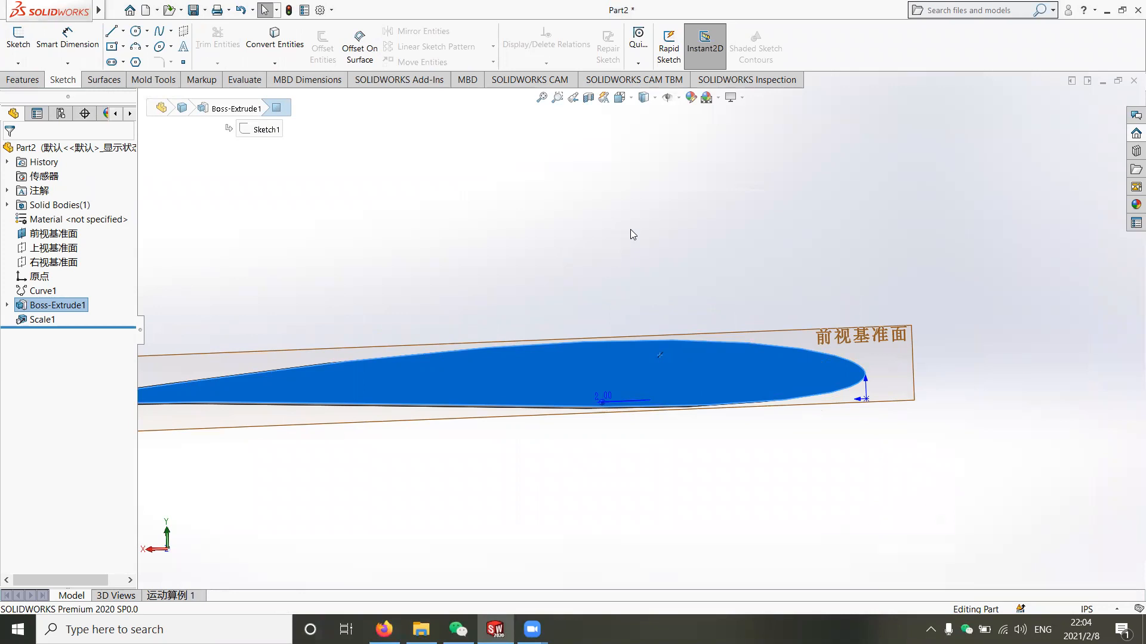
pyautogui.moveTo(722, 292); pyautogui.dragTo(707, 305, button='middle')
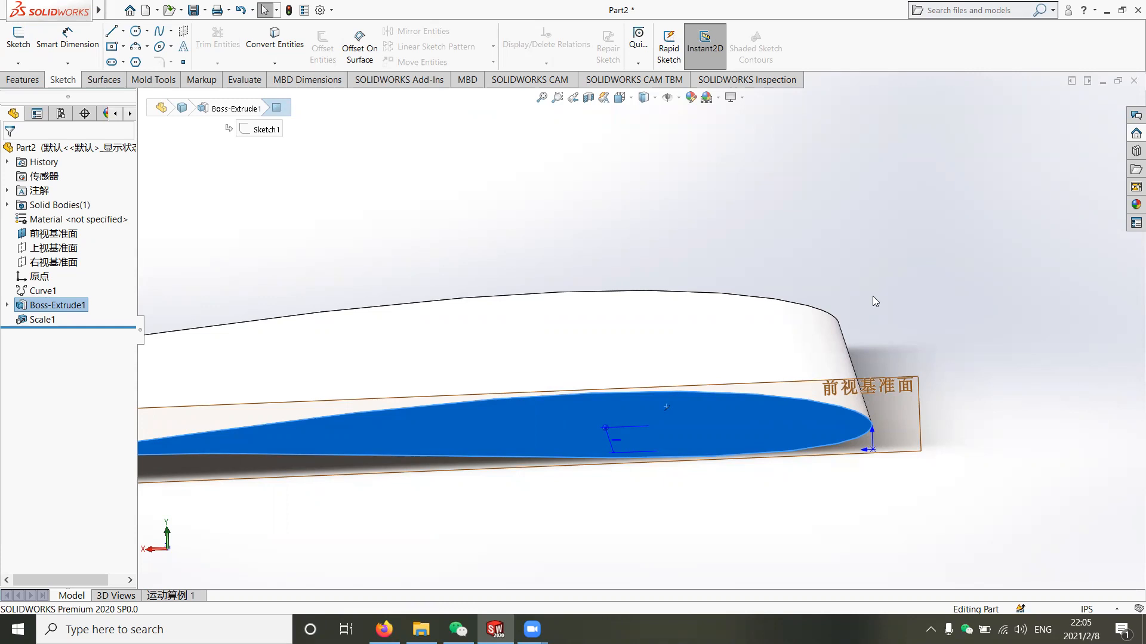
pyautogui.click(111, 31)
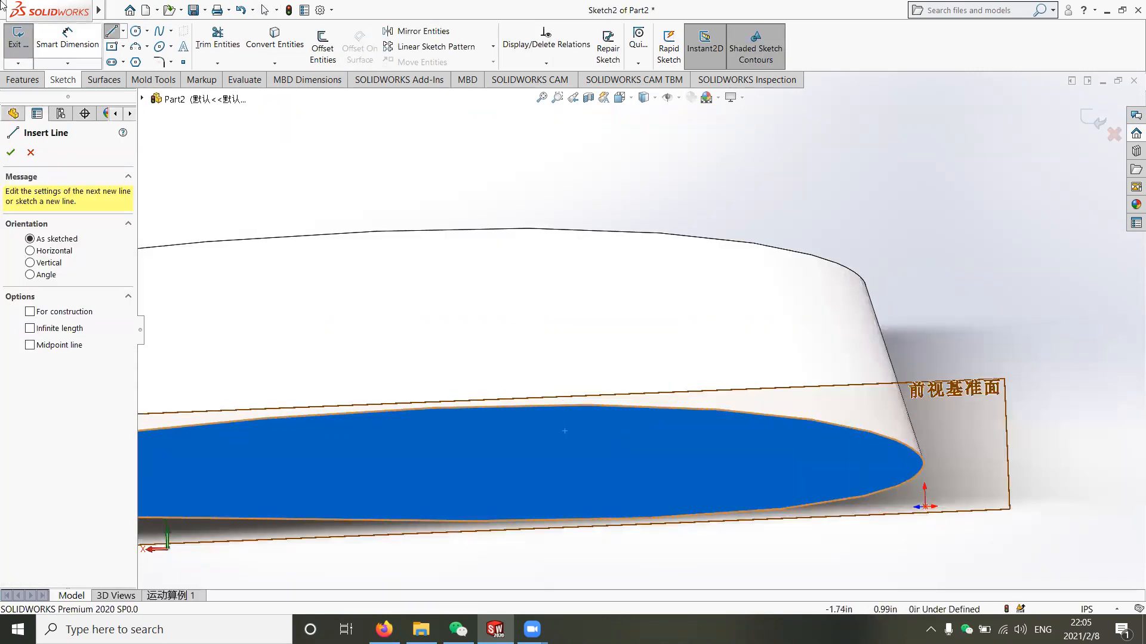
pyautogui.moveTo(99, 10)
pyautogui.click(137, 10)
pyautogui.click(136, 31)
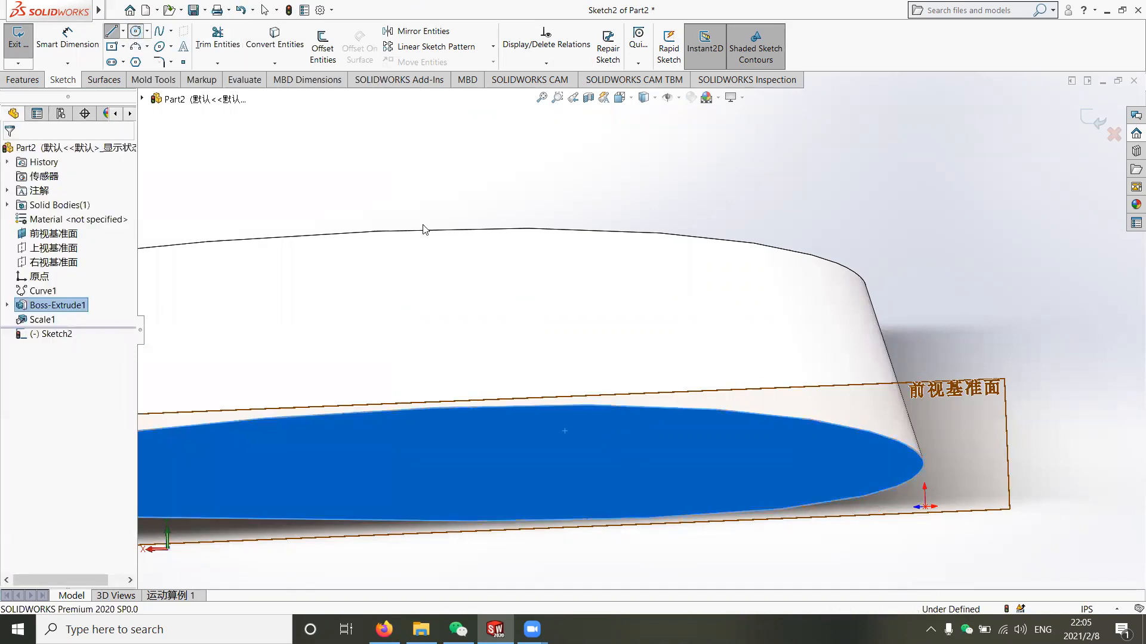
pyautogui.click(629, 461)
pyautogui.click(670, 490)
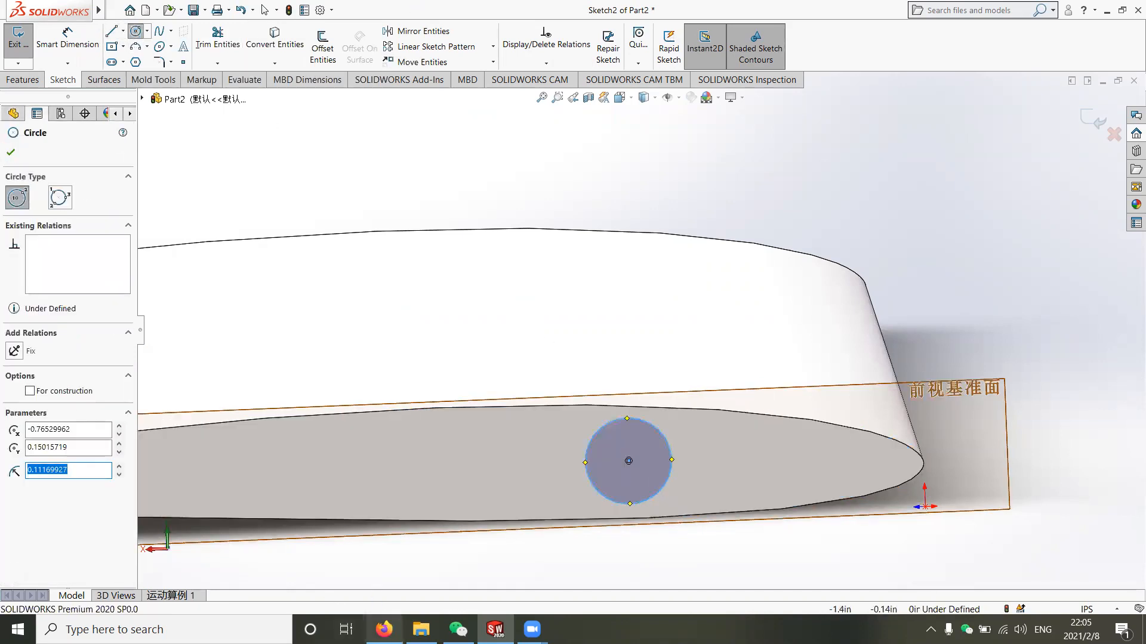
# Check the insert drawing in Firefox, return to the sketch and set the circle's radius to 5 mm.
pyautogui.click(384, 630)
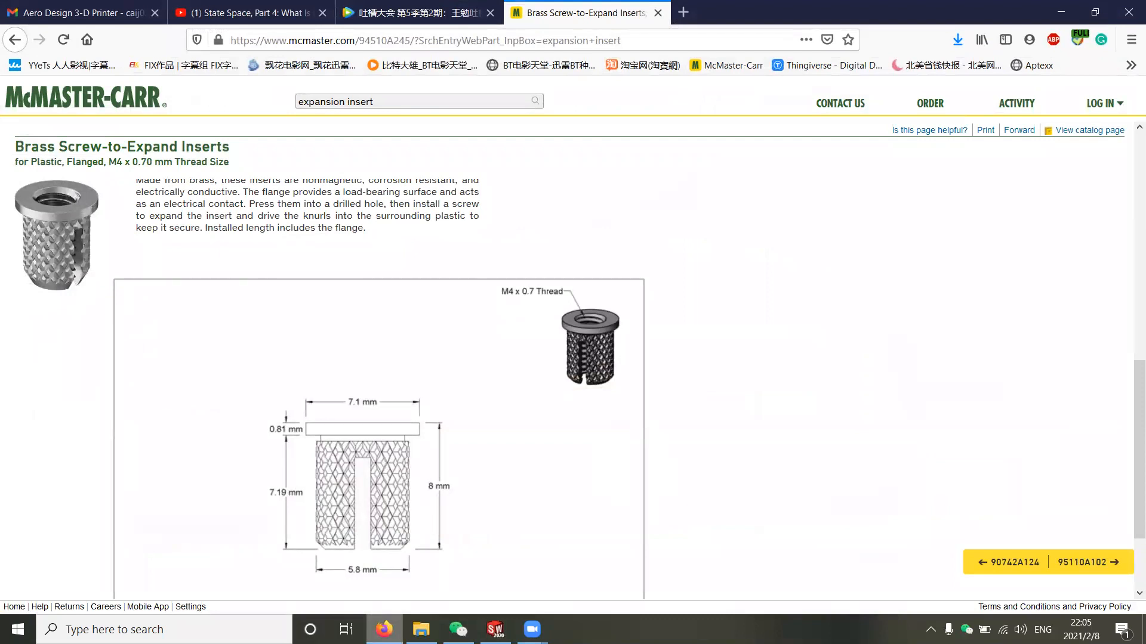
pyautogui.click(384, 629)
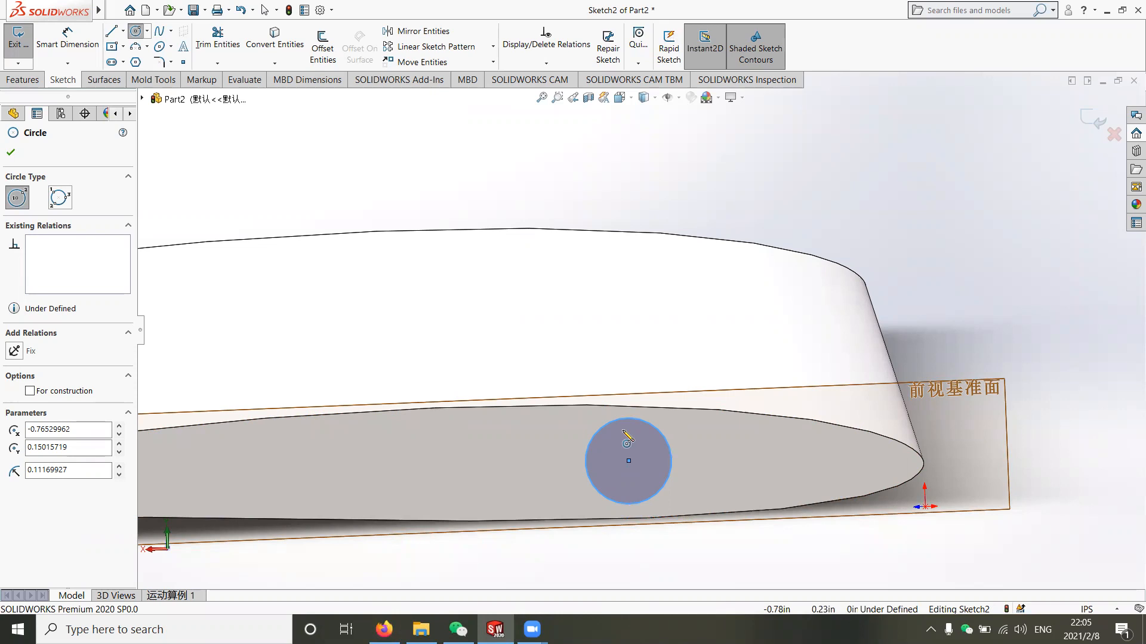
pyautogui.moveTo(69, 471); pyautogui.dragTo(3, 472)
pyautogui.write('5mm')
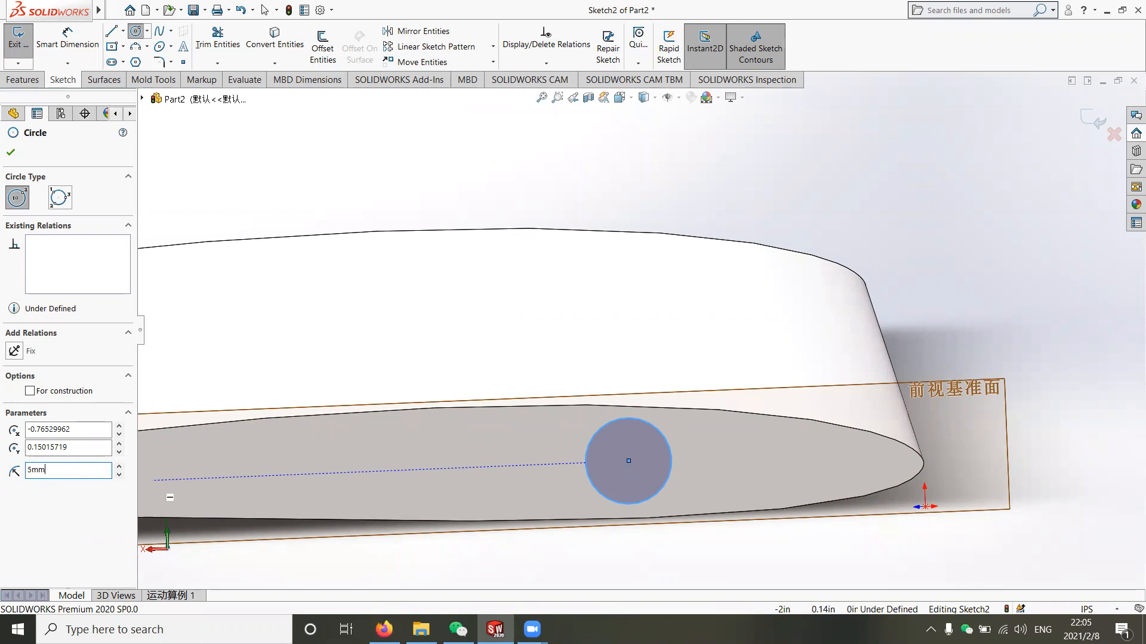
pyautogui.press('Return')
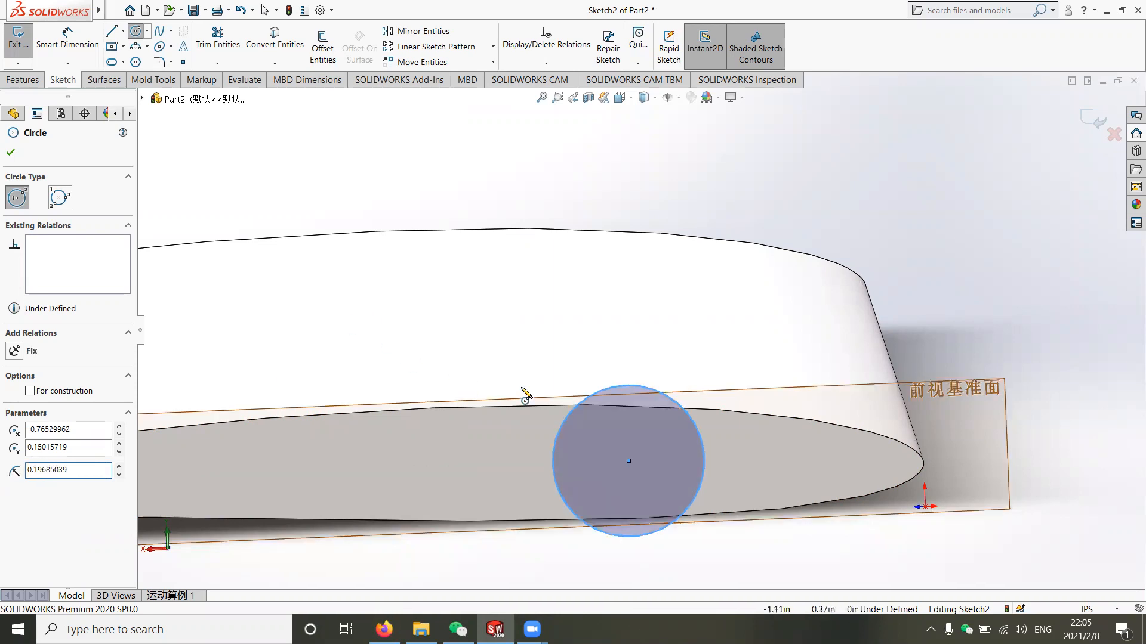
# Draw a second circle with a 5 mm radius on the end face, on the trailing-edge side of the first.
pyautogui.click(383, 455)
pyautogui.click(424, 499)
pyautogui.write('5mm')
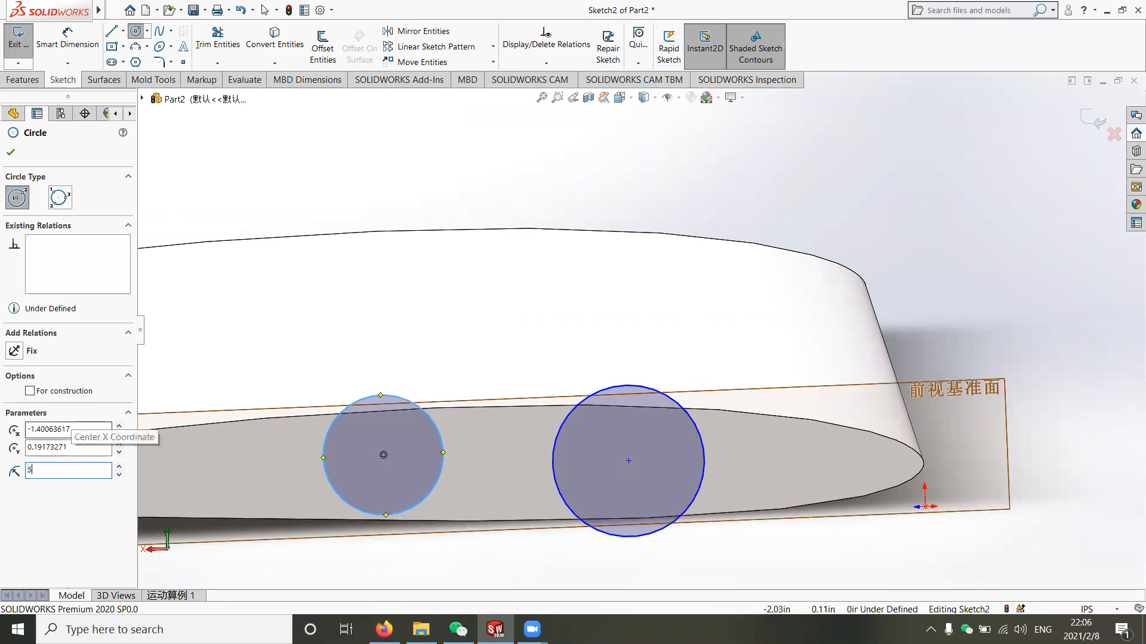
pyautogui.press('Return')
pyautogui.scroll(2, 635, 331)
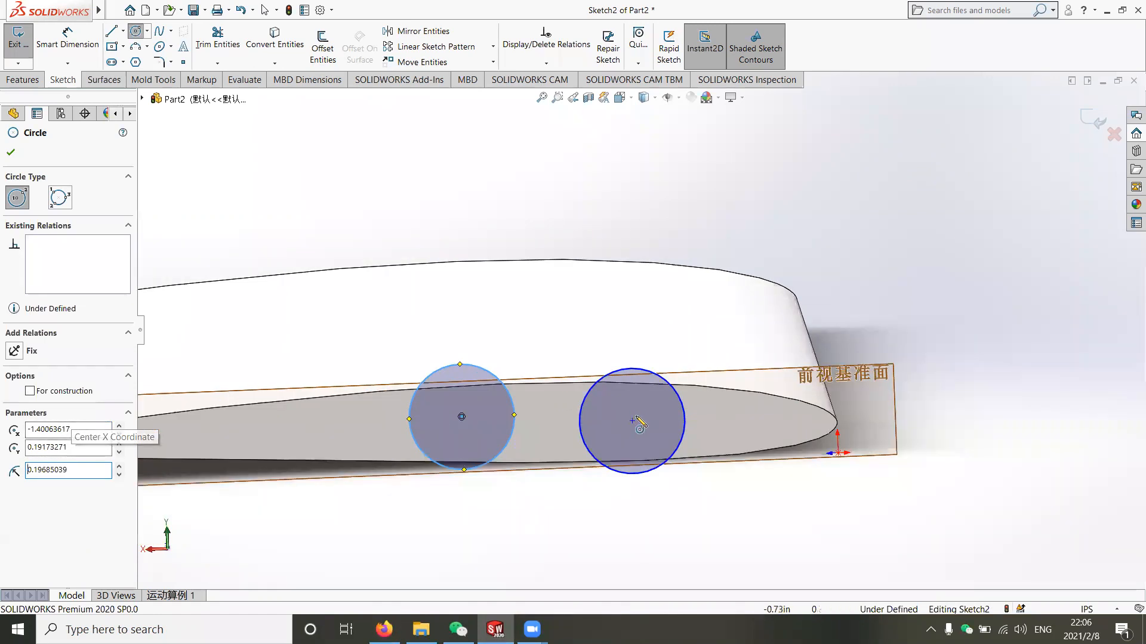
# Set the centre X coordinate to -0.75 in for the circle nearer the leading edge and -1.25 in for the other circle.
pyautogui.press('Escape')
pyautogui.click(631, 422)
pyautogui.doubleClick(82, 343)
pyautogui.write('-7')
pyautogui.press('BackSpace')
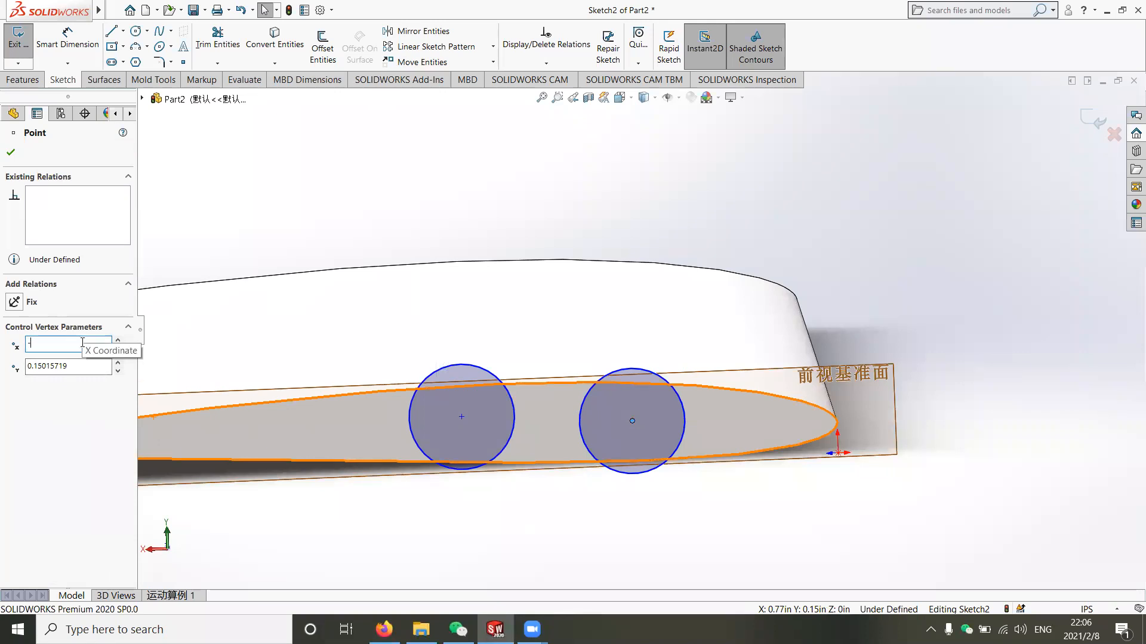
pyautogui.write('0.75')
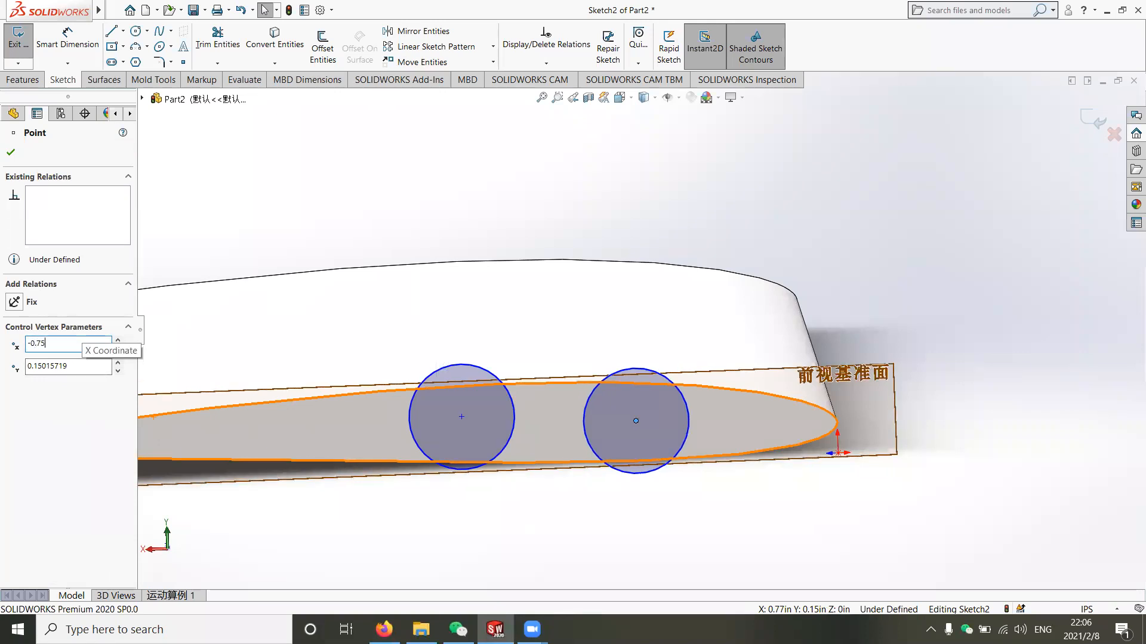
pyautogui.click(461, 416)
pyautogui.write('-1.25')
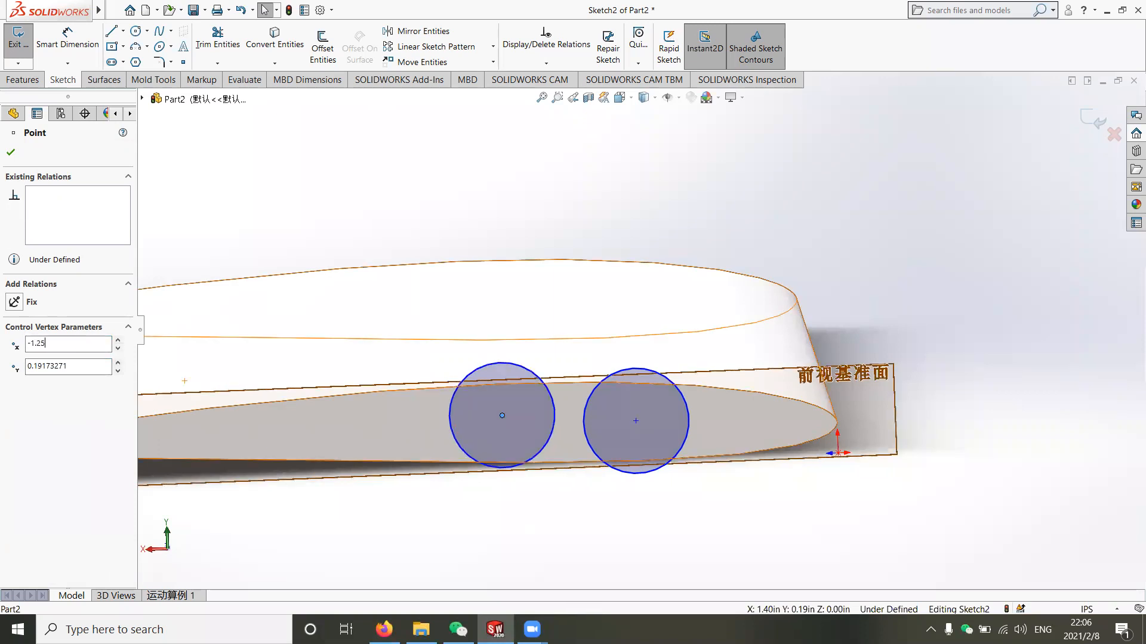
# Align both circle centres on the airfoil end face at a Y coordinate of 0.15 in and exit the sketch.
pyautogui.scroll(-3, 532, 409)
pyautogui.press('Tab')
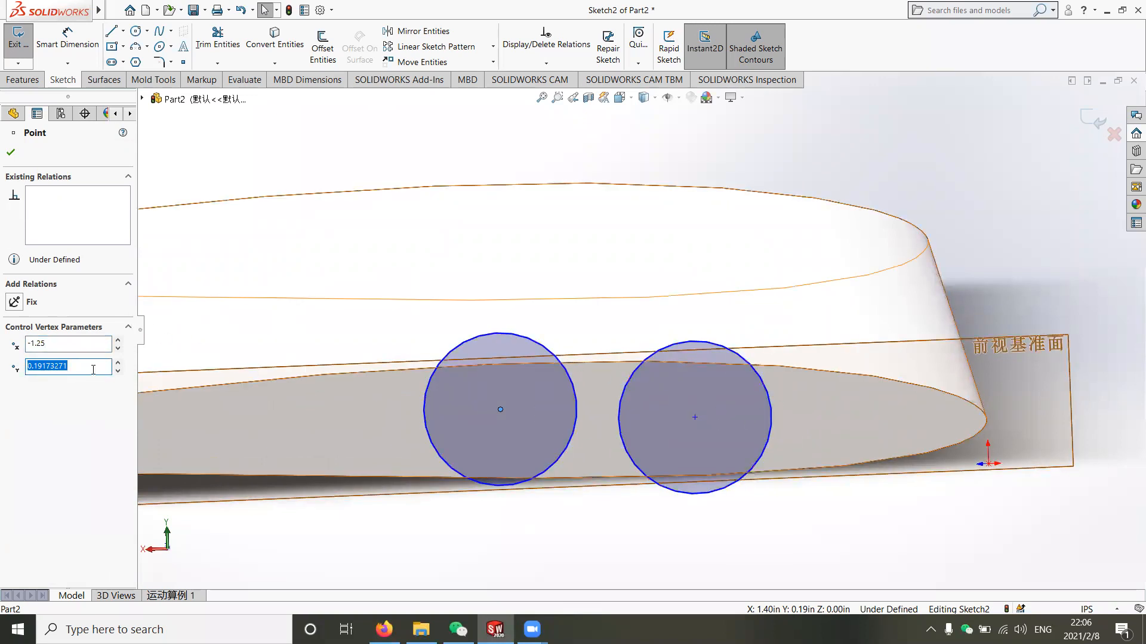
pyautogui.click(694, 417)
pyautogui.press('Tab')
pyautogui.write('0')
pyautogui.click(500, 409)
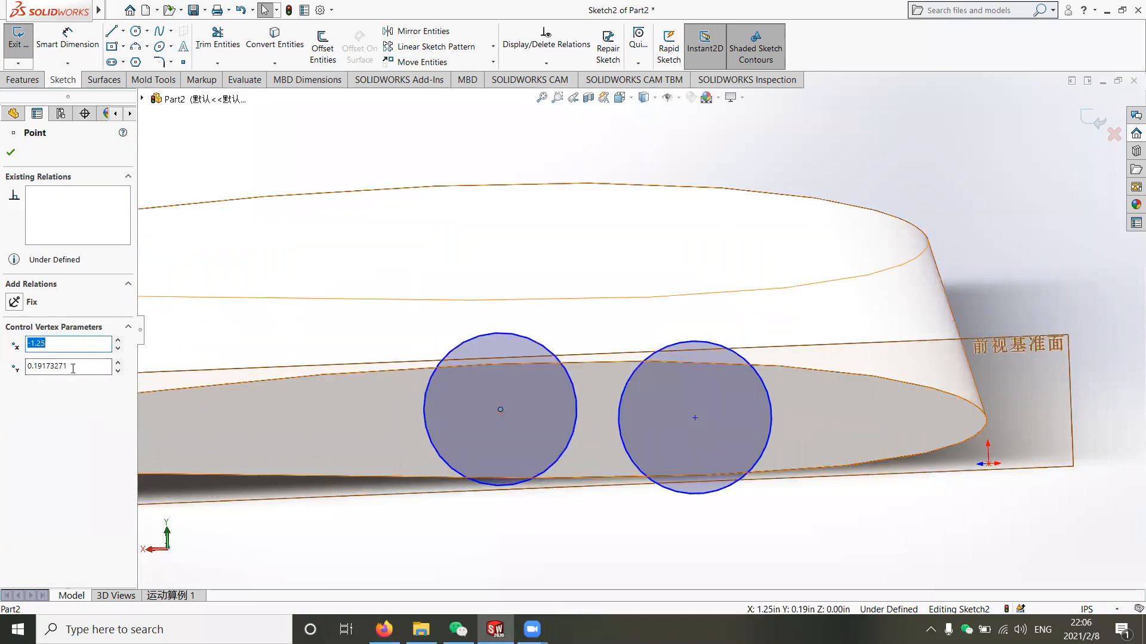
pyautogui.press('Tab')
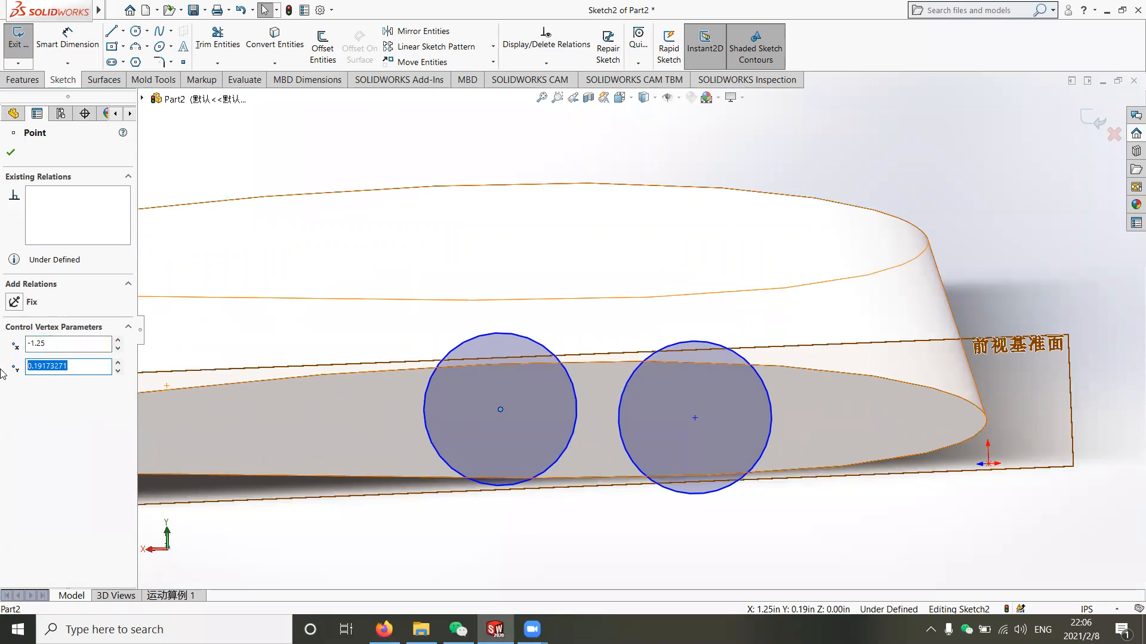
pyautogui.write('0.15')
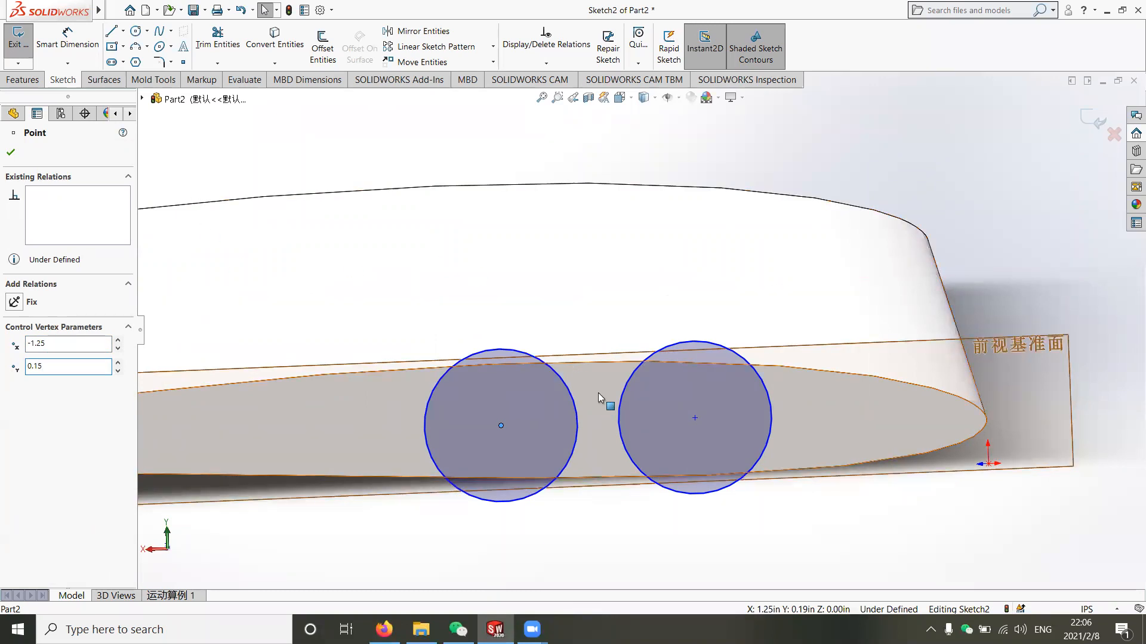
pyautogui.scroll(2, 524, 356)
pyautogui.click(25, 52)
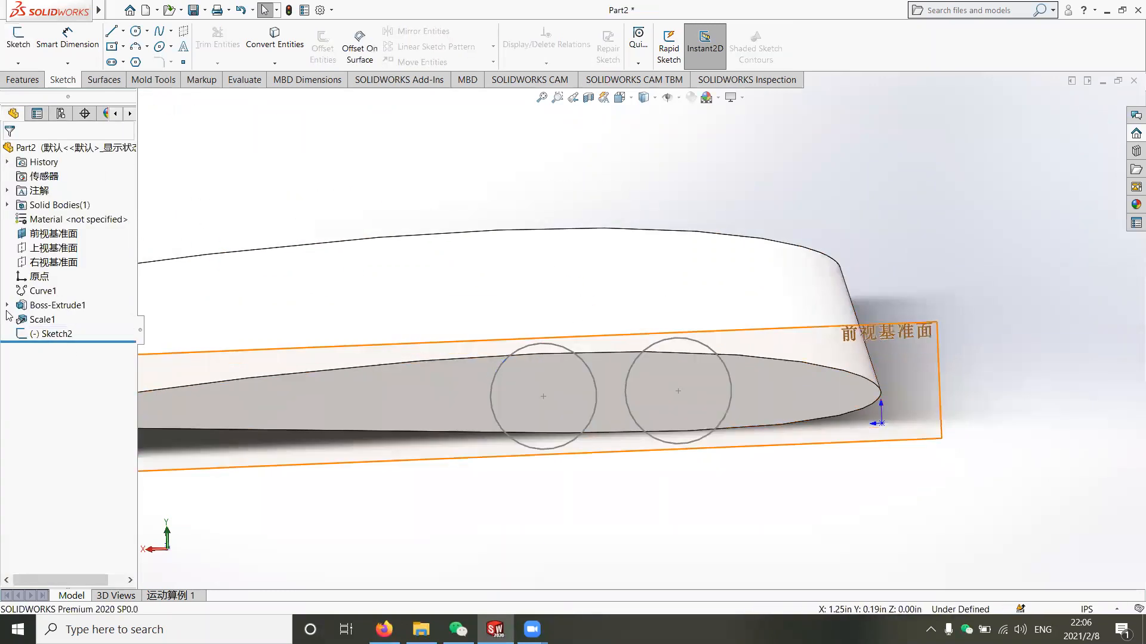
# Check the insert drawing in Firefox, then extrude the two circles as 10 mm bosses with the direction reversed into the wing.
pyautogui.click(22, 79)
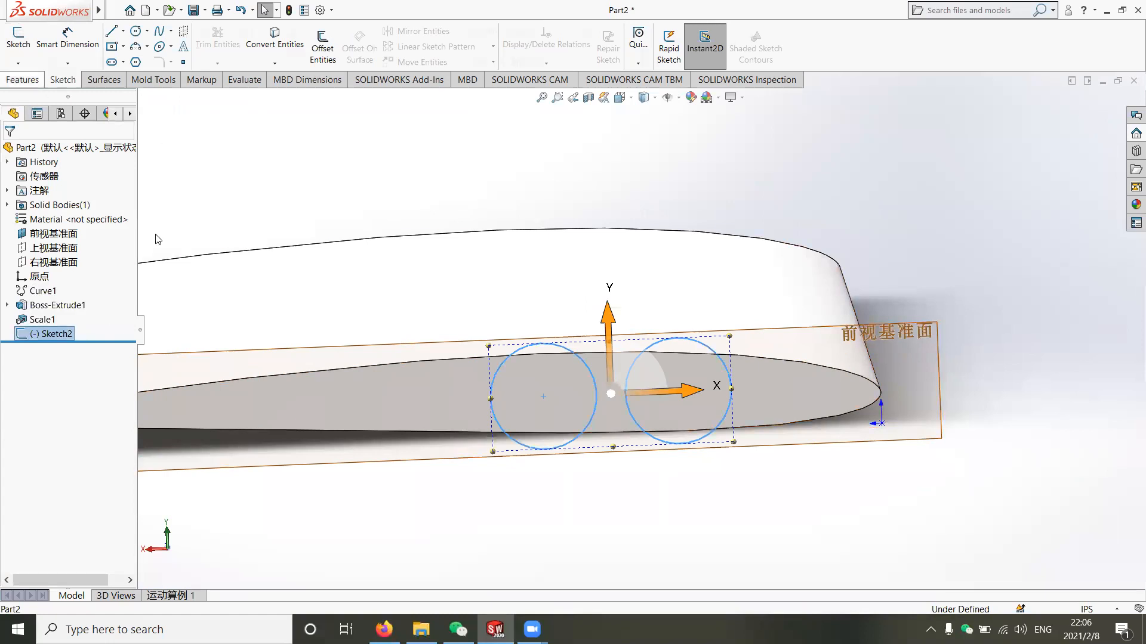
pyautogui.click(380, 625)
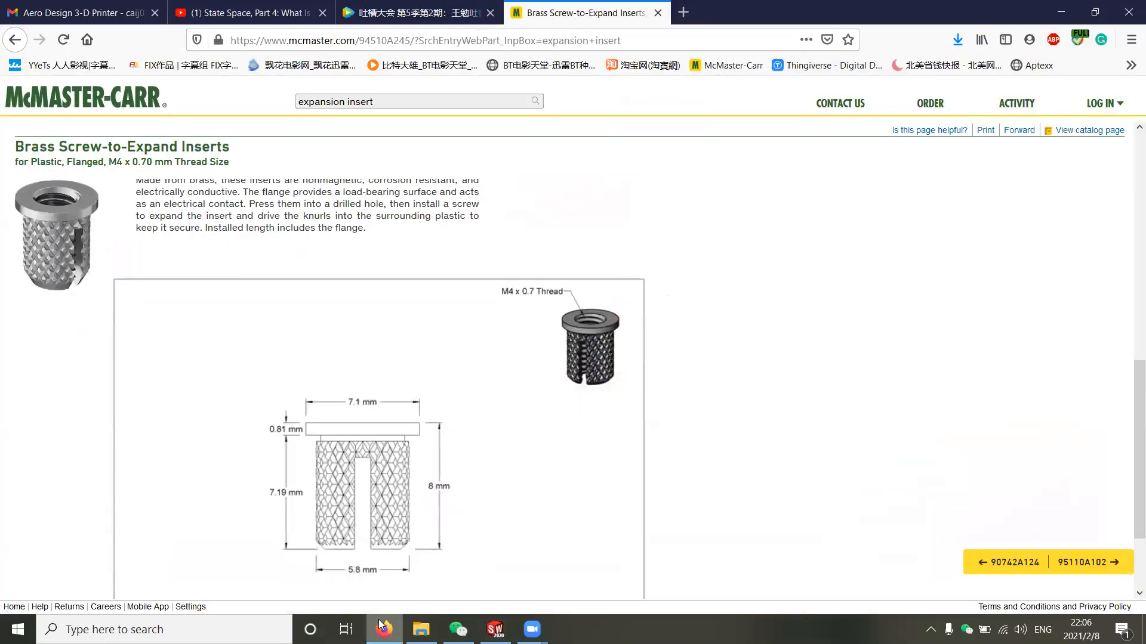
pyautogui.click(382, 626)
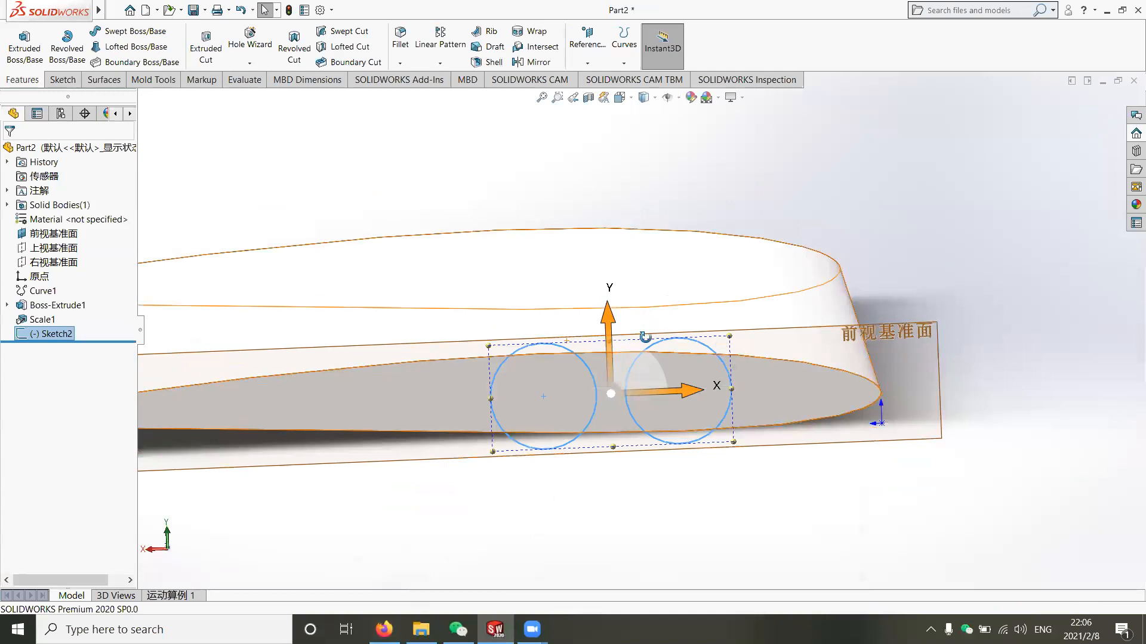
pyautogui.moveTo(645, 337); pyautogui.dragTo(622, 341, button='middle')
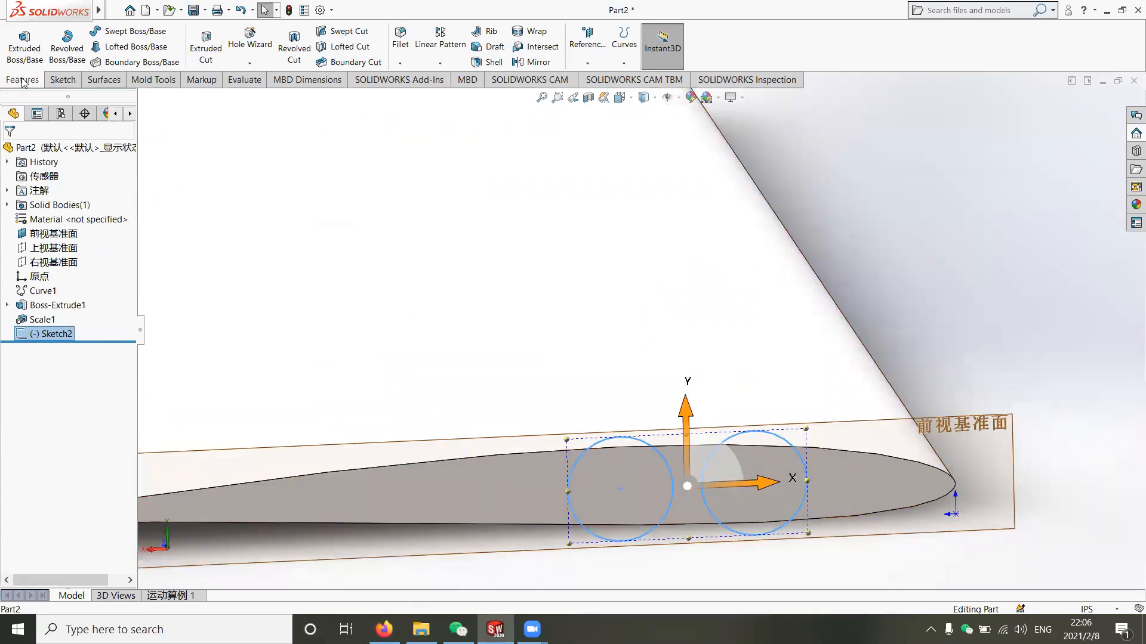
pyautogui.moveTo(448, 245); pyautogui.dragTo(376, 218, button='middle')
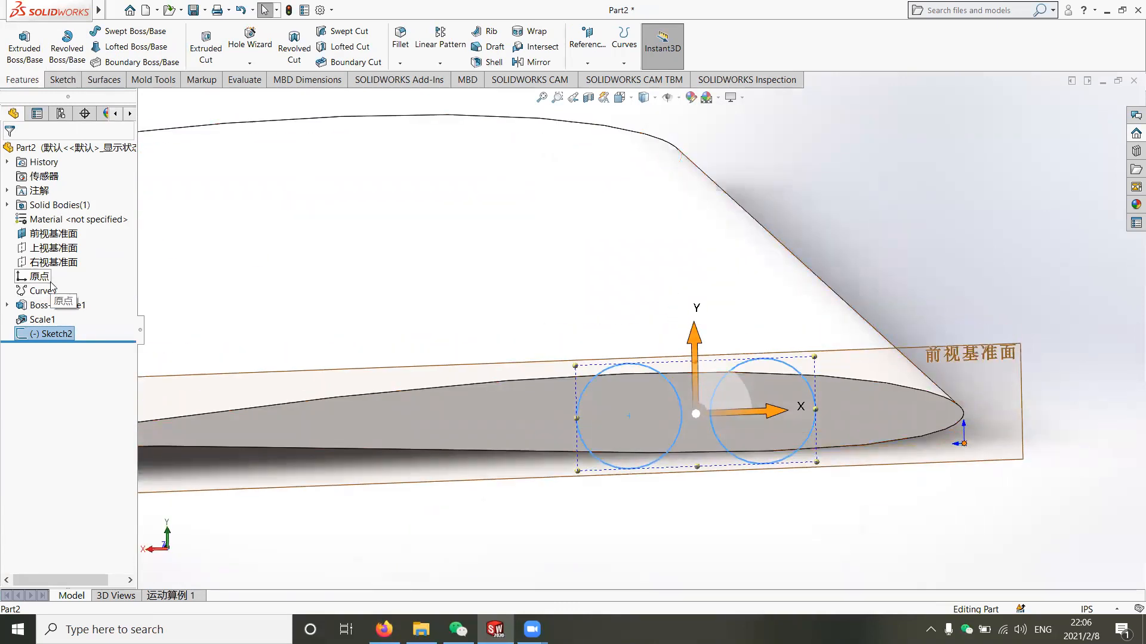
pyautogui.click(37, 52)
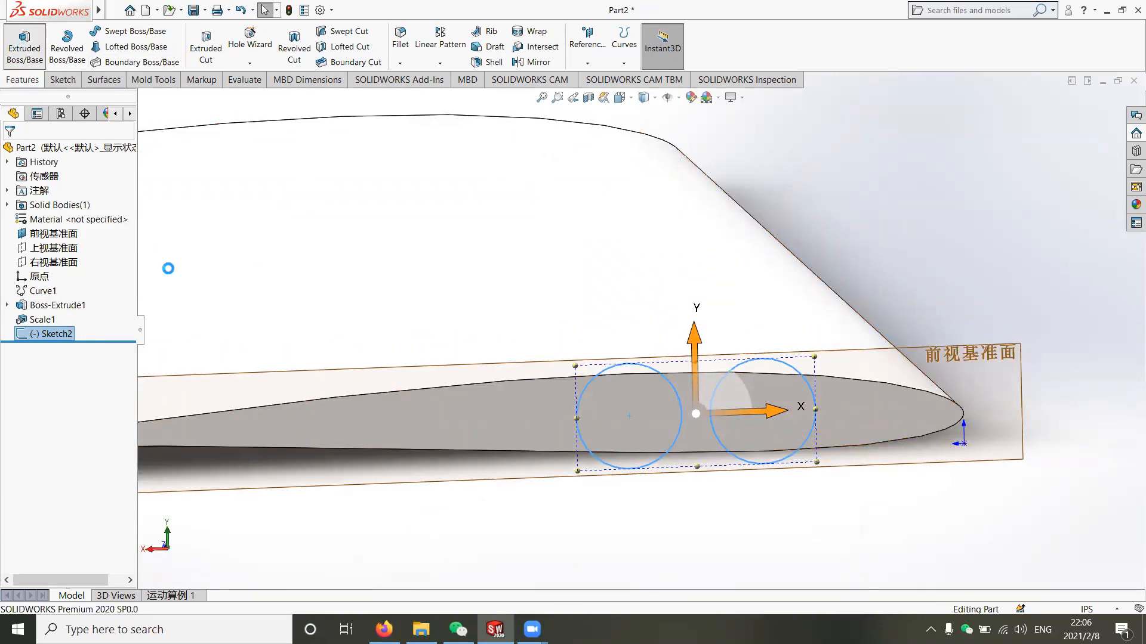
pyautogui.write('10')
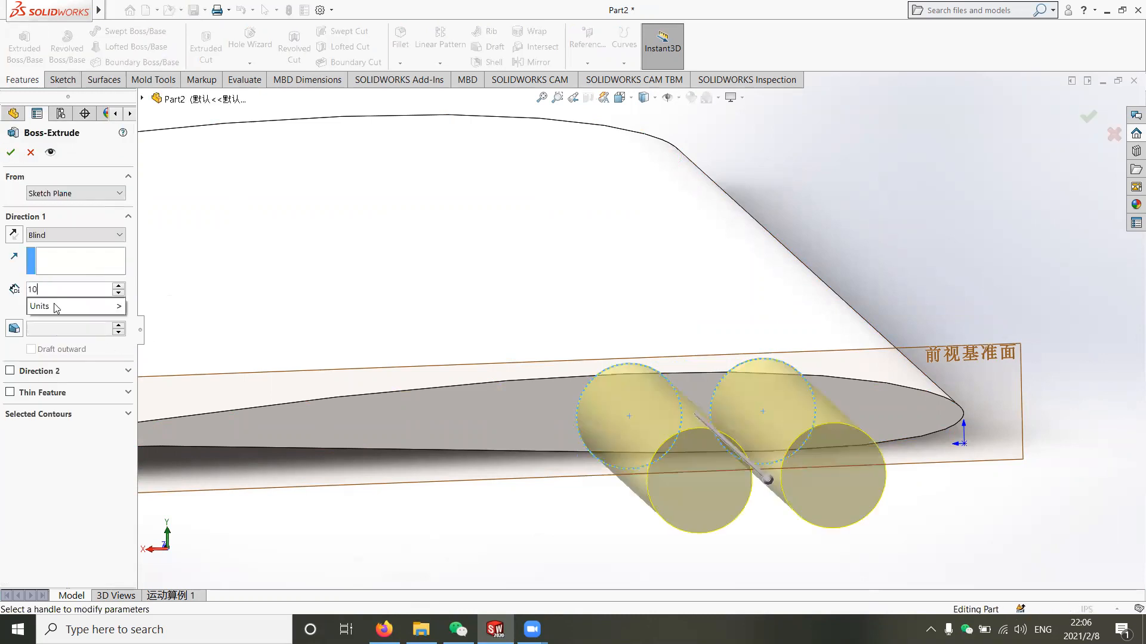
pyautogui.write('mm')
pyautogui.press('Return')
pyautogui.moveTo(704, 403); pyautogui.dragTo(776, 443, button='middle')
pyautogui.click(14, 234)
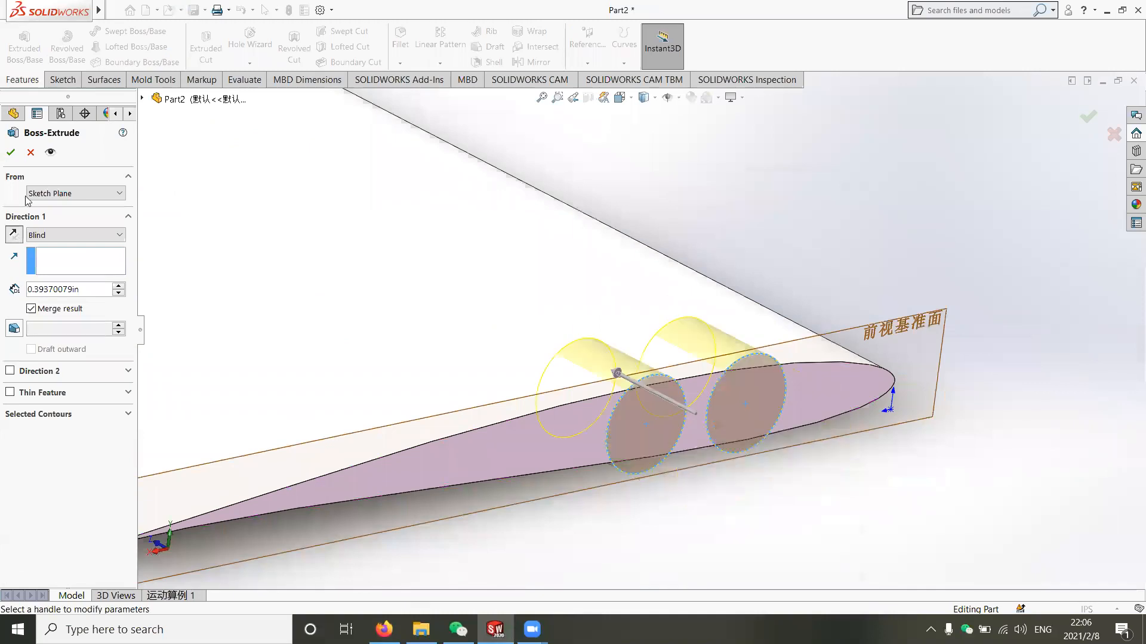
pyautogui.click(7, 154)
# Start a sketch on the end face and draw circles of about 0.06 in and 0.05 in radius, centred on the two bosses.
pyautogui.moveTo(621, 251); pyautogui.dragTo(887, 323, button='middle')
pyautogui.click(899, 308)
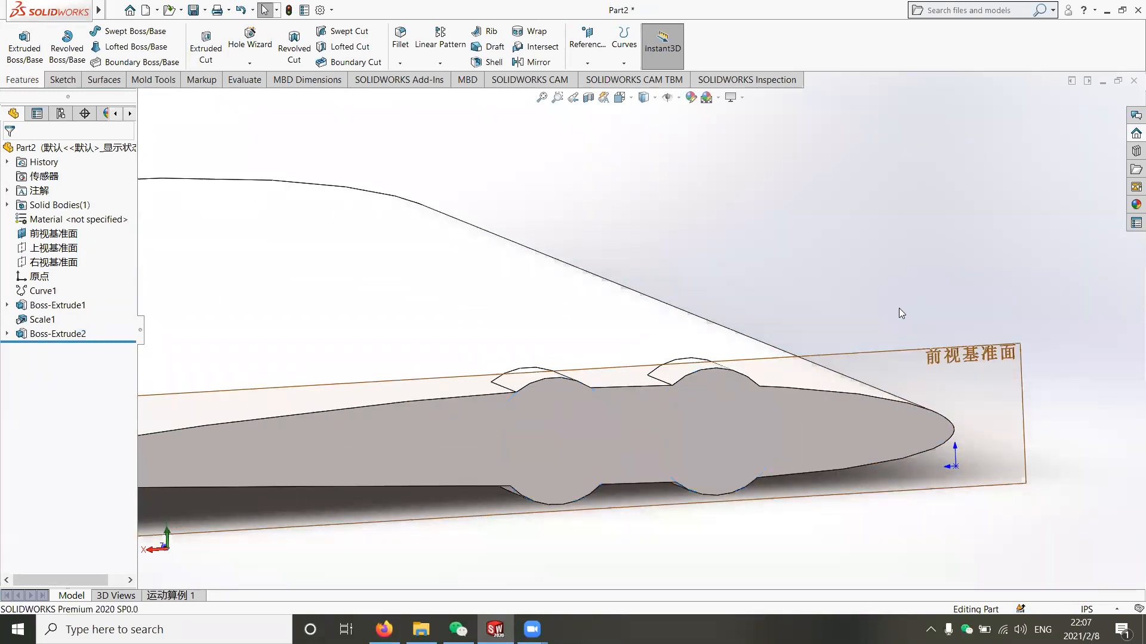
pyautogui.click(821, 422)
pyautogui.click(63, 79)
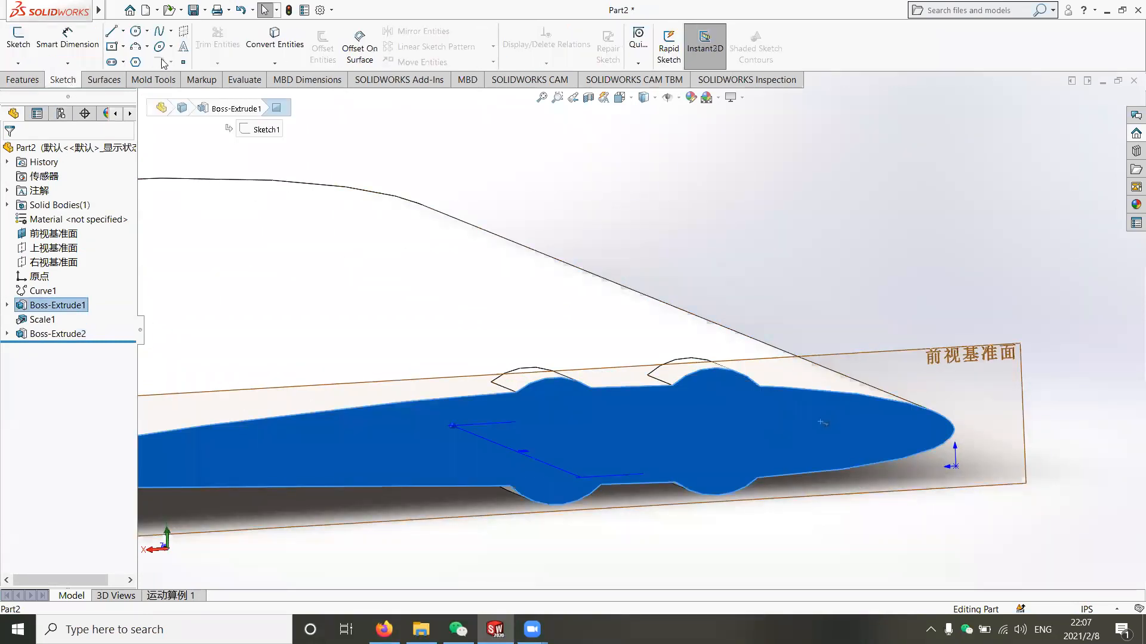
pyautogui.click(136, 31)
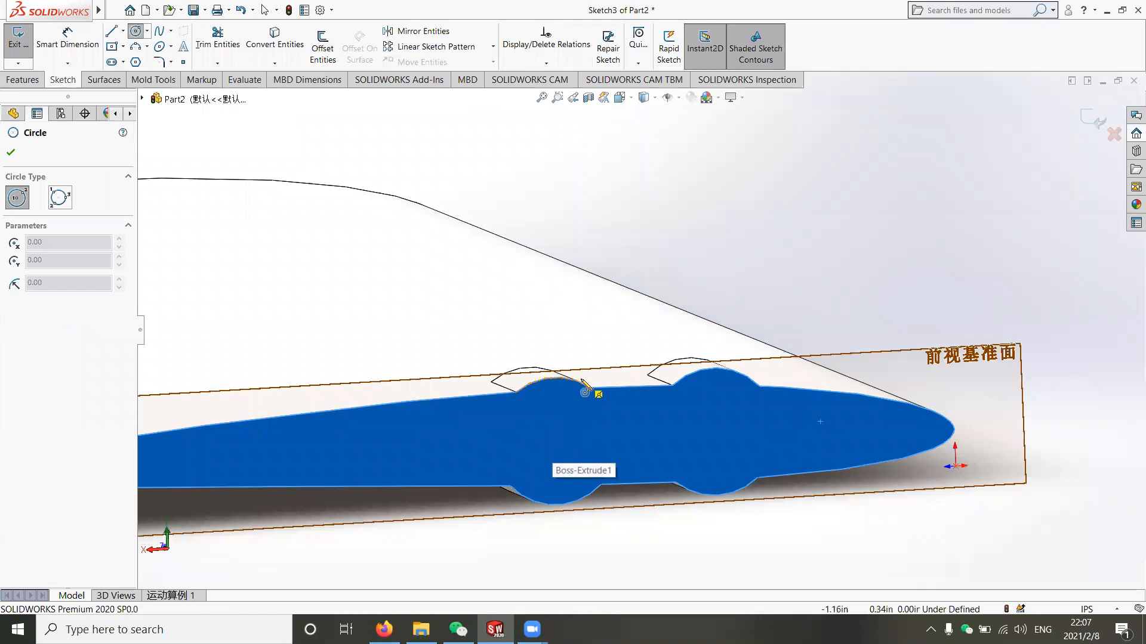
pyautogui.moveTo(555, 441); pyautogui.dragTo(575, 442)
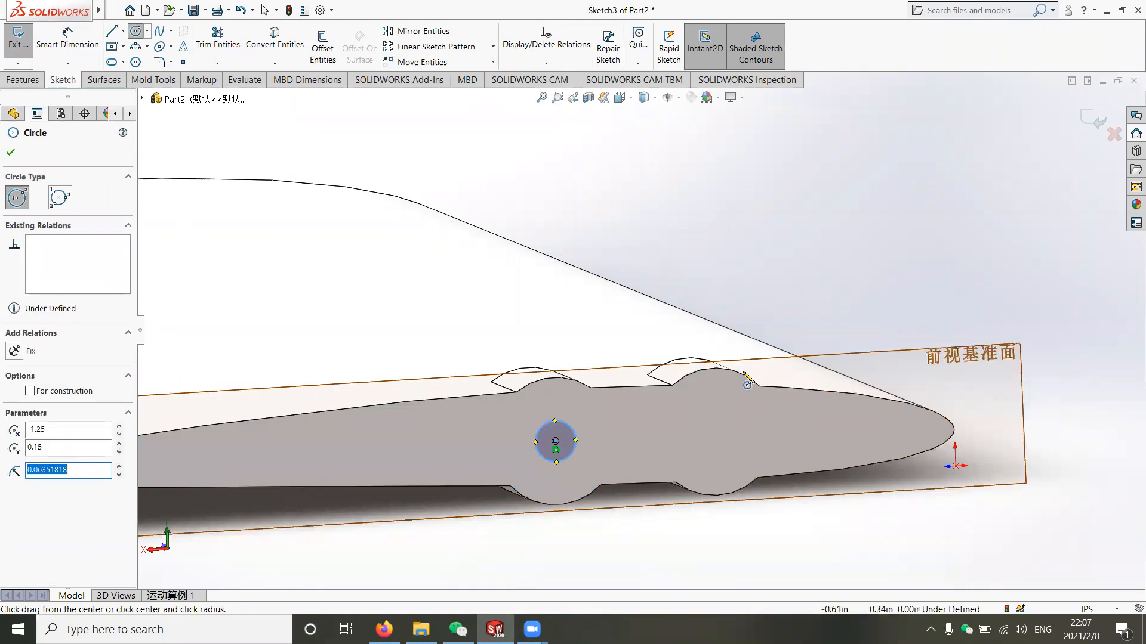
pyautogui.moveTo(715, 431); pyautogui.dragTo(731, 432)
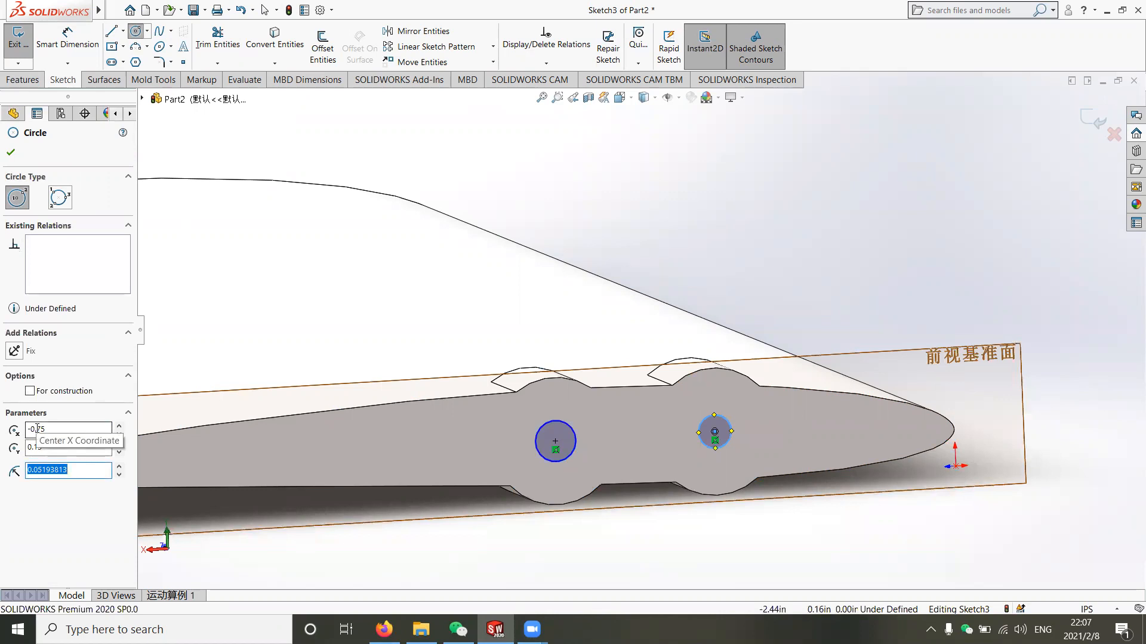
# Set the radius of both new circles to 2.8 mm.
pyautogui.write('2.8')
pyautogui.press('Return')
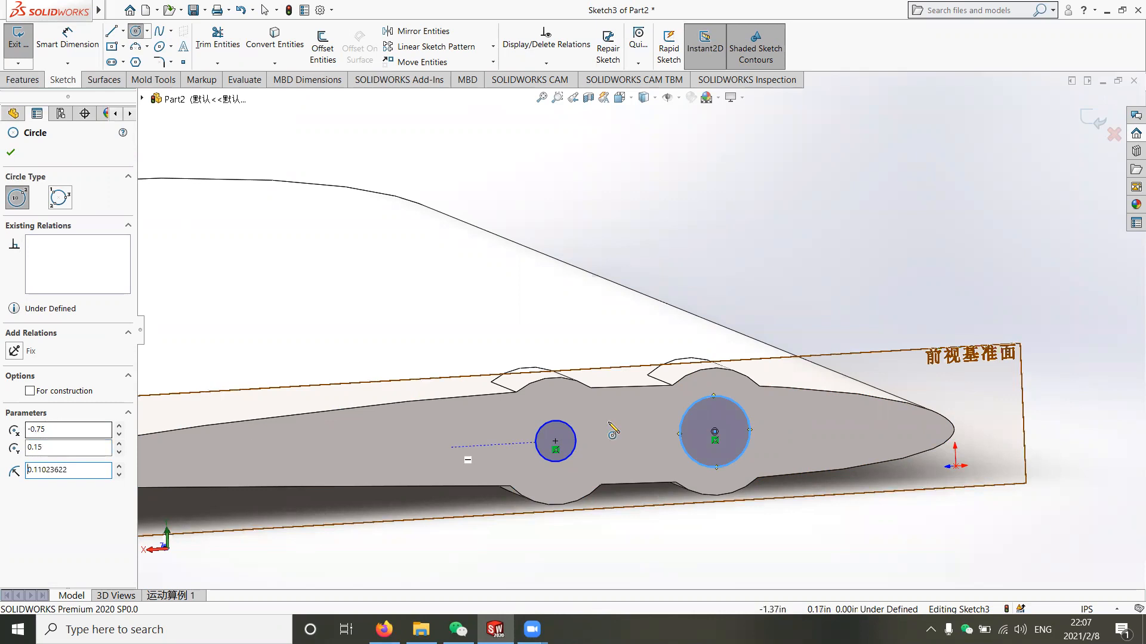
pyautogui.press('Escape')
pyautogui.click(567, 432)
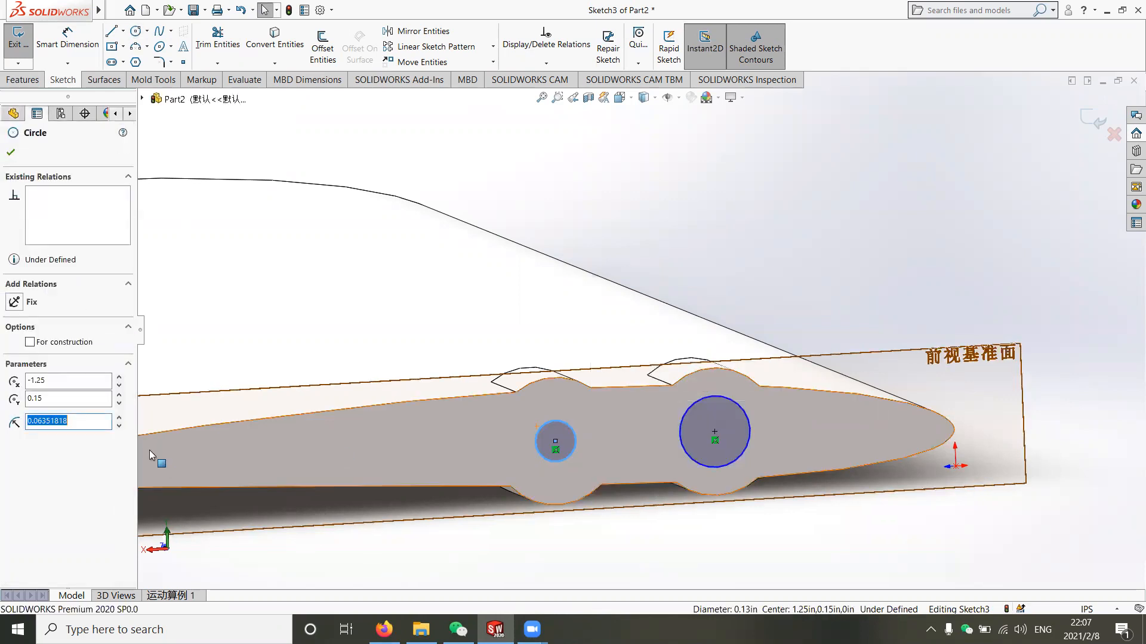
pyautogui.write('2.8mm')
pyautogui.press('Return')
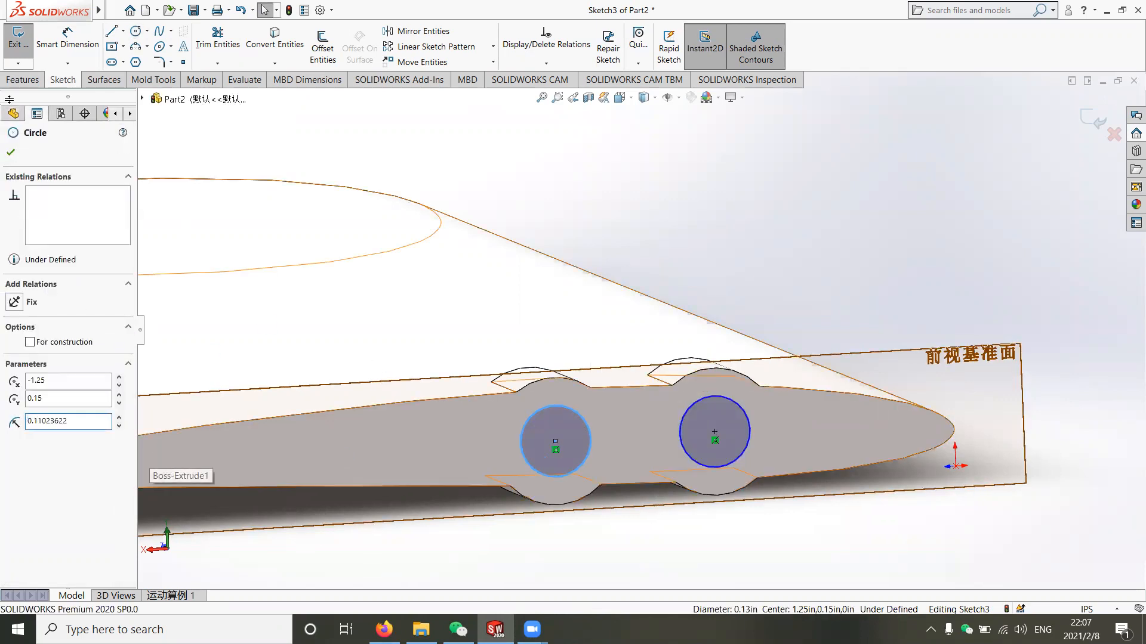
# Exit the sketch and cut the two 2.8 mm radius circles 8 mm deep into the bosses with Extruded Cut.
pyautogui.click(9, 52)
pyautogui.click(22, 79)
pyautogui.click(206, 47)
pyautogui.write('8mm')
pyautogui.press('Return')
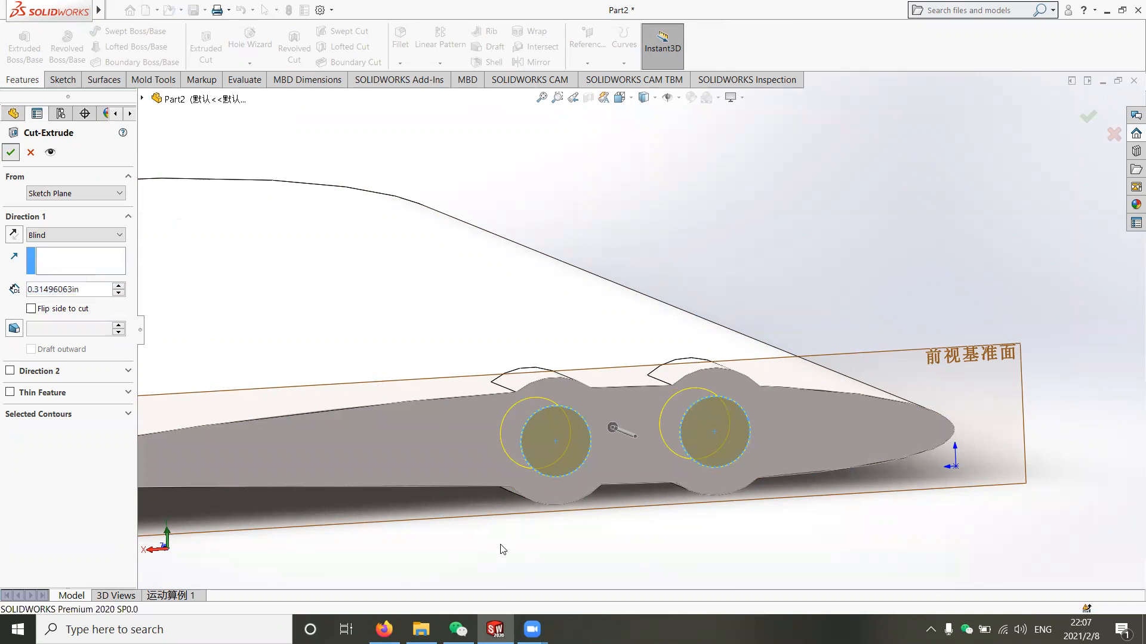
pyautogui.click(9, 153)
# Check the insert's flange size in Firefox, then sketch a 3.75 mm radius circle on the end face, concentric with the trailing-edge-side hole.
pyautogui.click(384, 629)
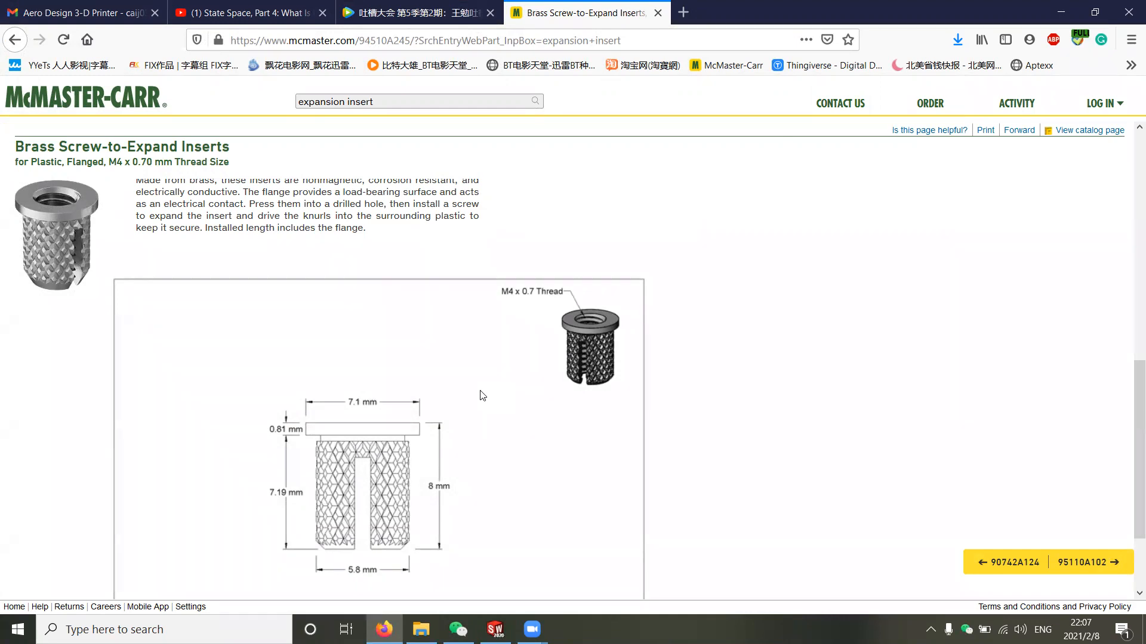
pyautogui.hotkey('alt', 'Tab')
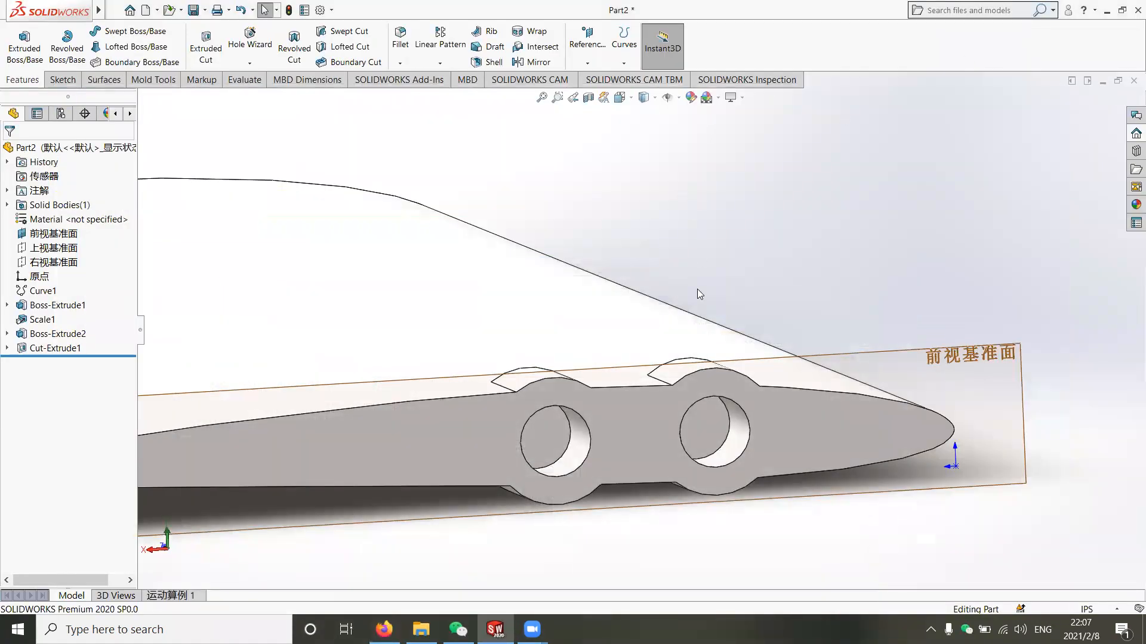
pyautogui.click(602, 414)
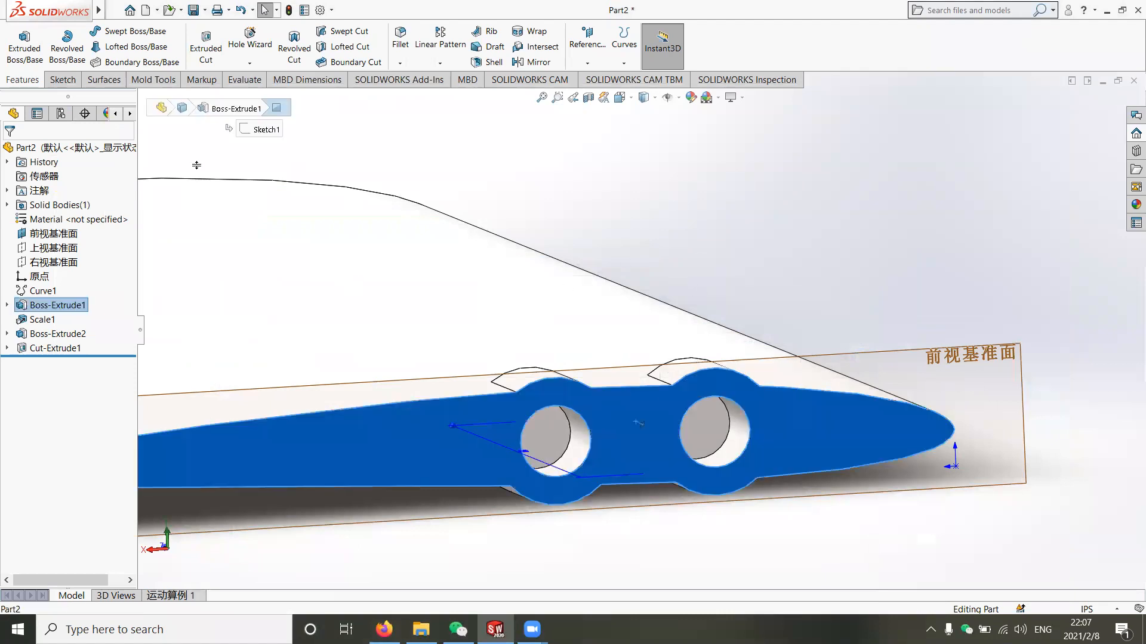
pyautogui.click(63, 79)
pyautogui.click(136, 33)
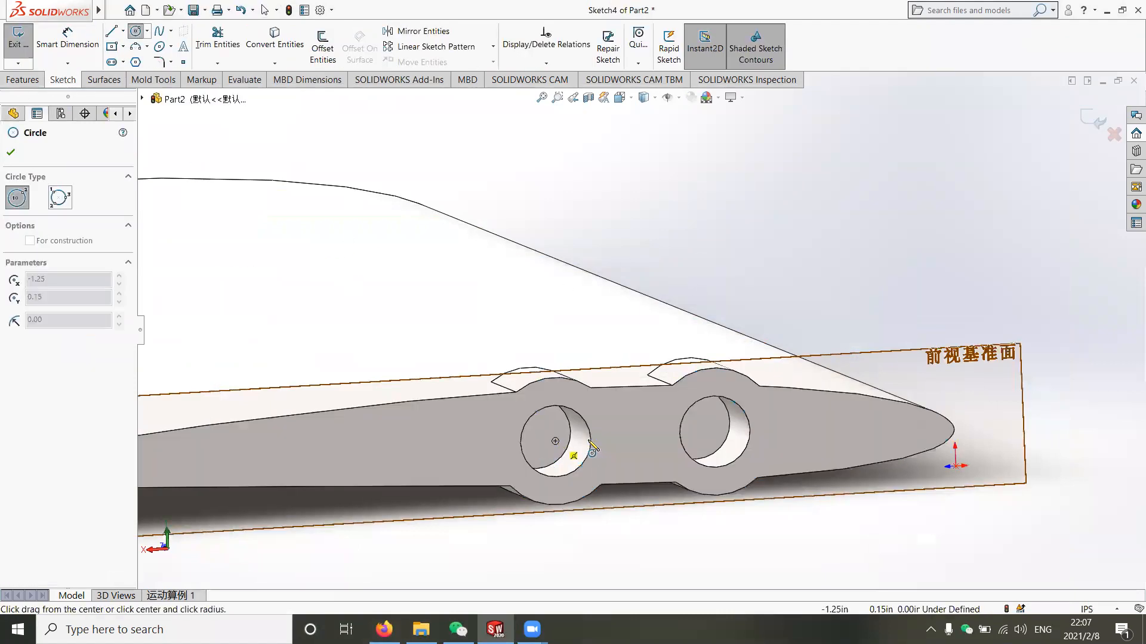
pyautogui.moveTo(555, 441); pyautogui.dragTo(605, 440)
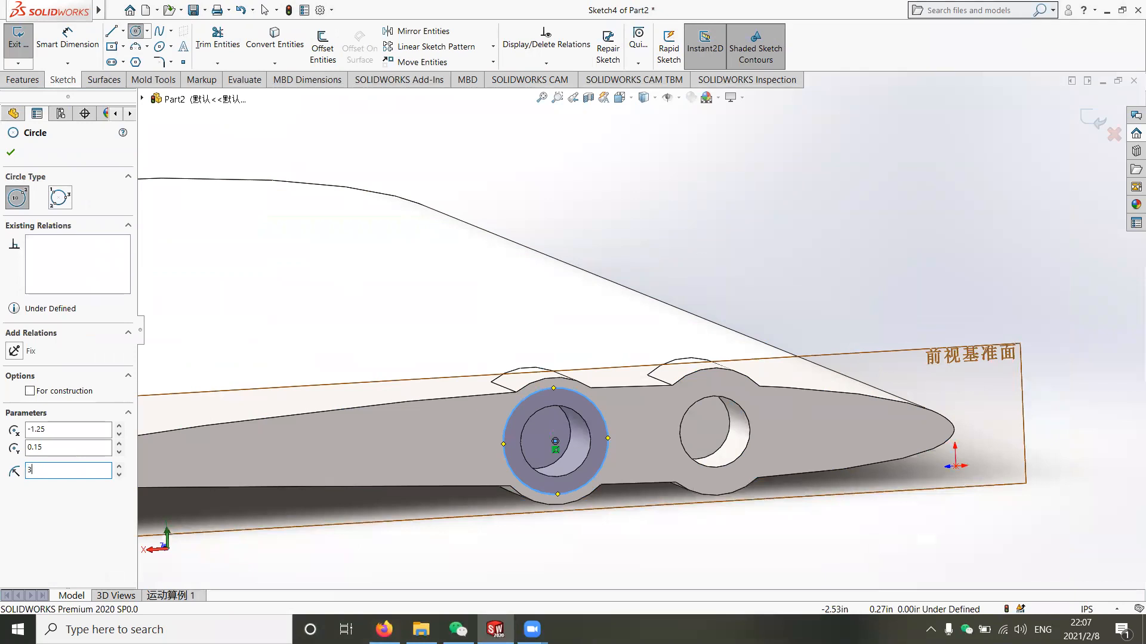
pyautogui.write('3.75')
pyautogui.press('Return')
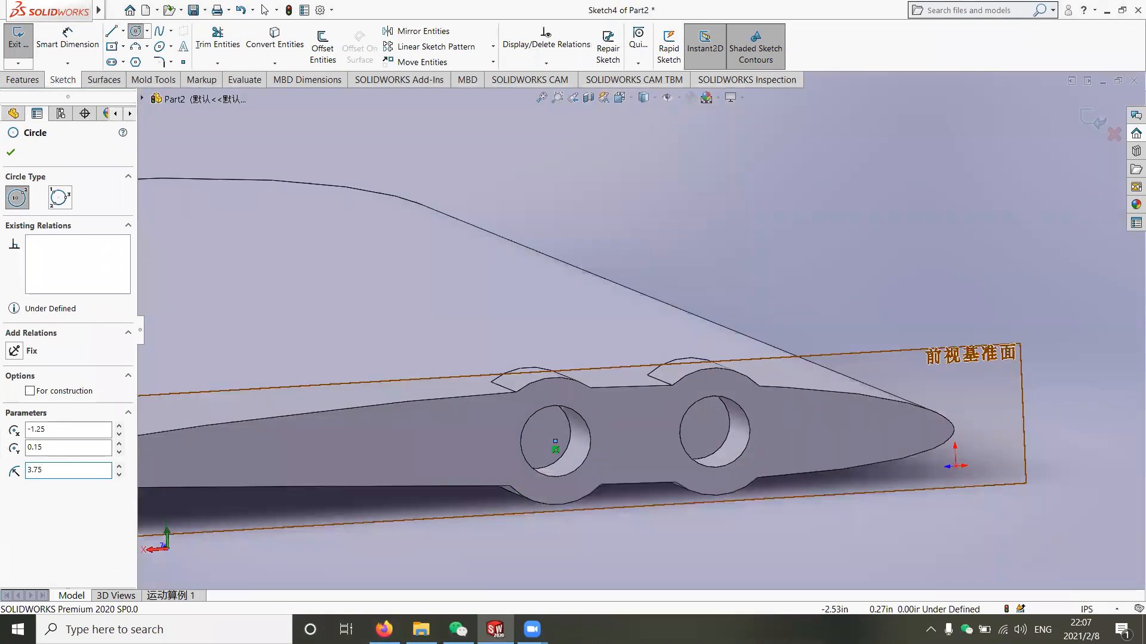
pyautogui.write('mm')
pyautogui.press('Return')
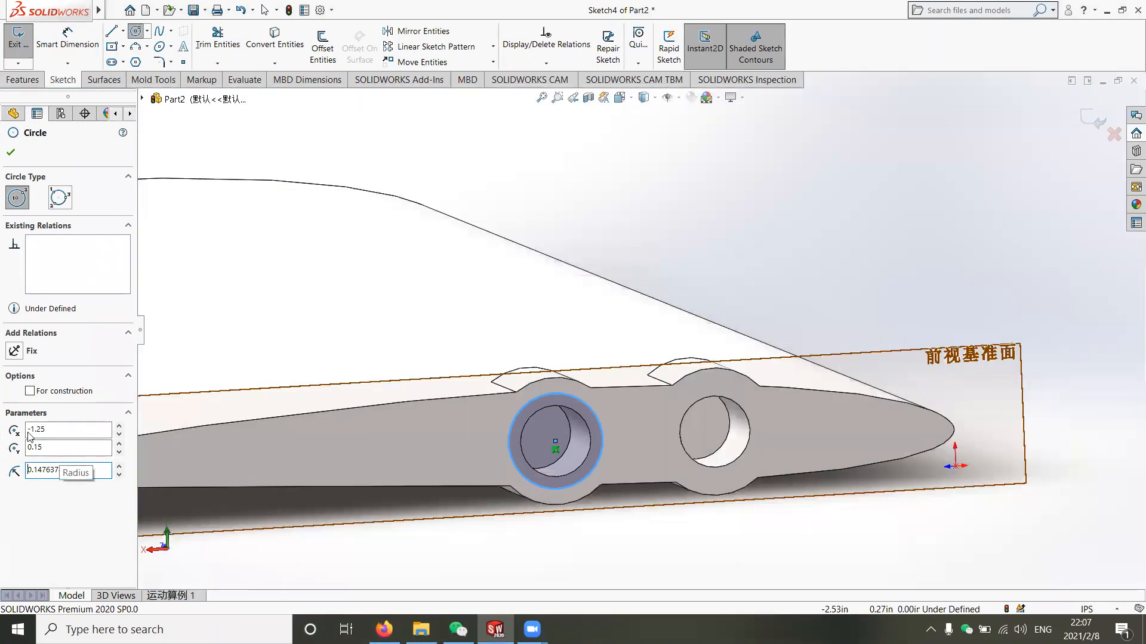
# Draw a concentric circle with a 3.75 mm radius around the hole nearer the leading edge and exit the sketch.
pyautogui.click(754, 453)
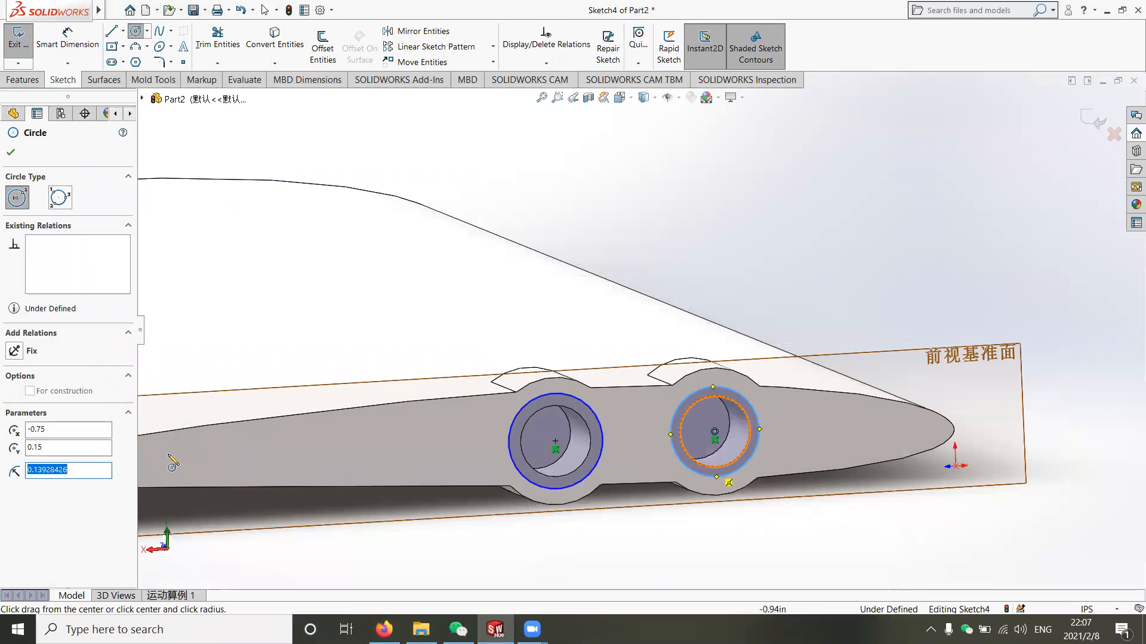
pyautogui.write('3.75mm')
pyautogui.press('Return')
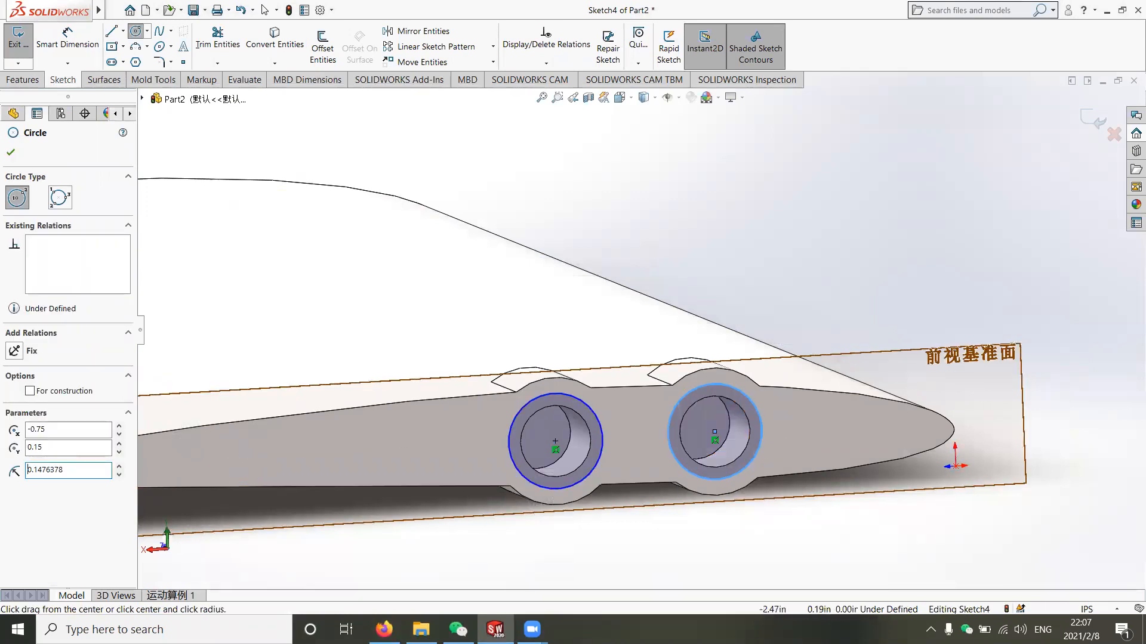
pyautogui.click(17, 48)
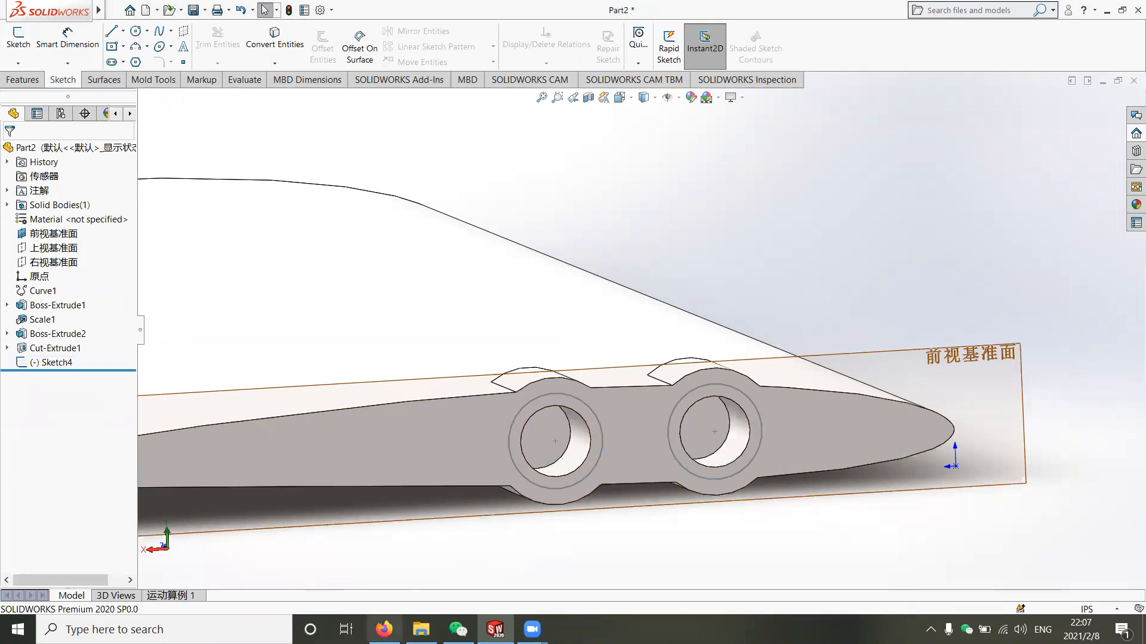
# Check the insert's flange thickness in Firefox, then cut the two 3.75 mm radius circles 0.81 mm deep with Extruded Cut in SOLIDWORKS.
pyautogui.click(384, 629)
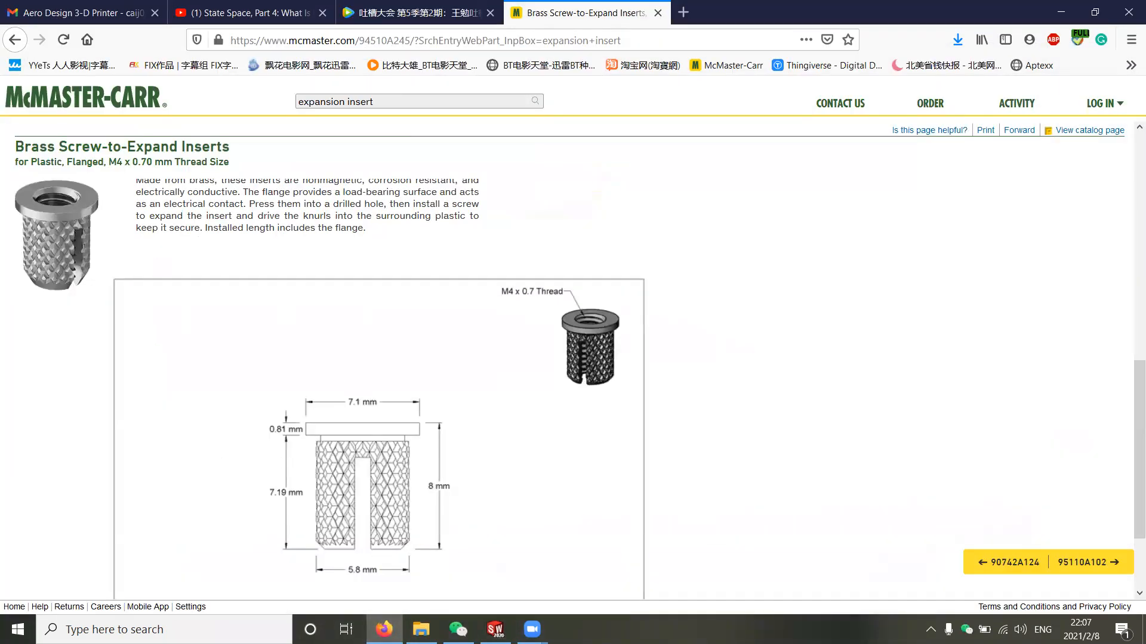
pyautogui.click(384, 630)
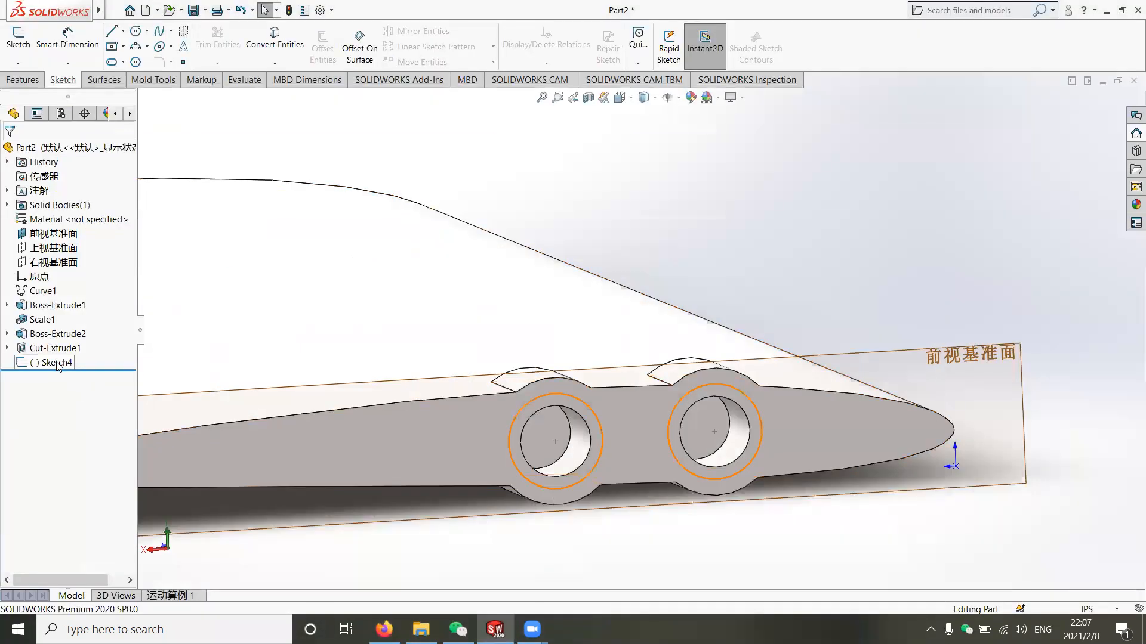
pyautogui.click(57, 363)
pyautogui.click(22, 80)
pyautogui.click(205, 48)
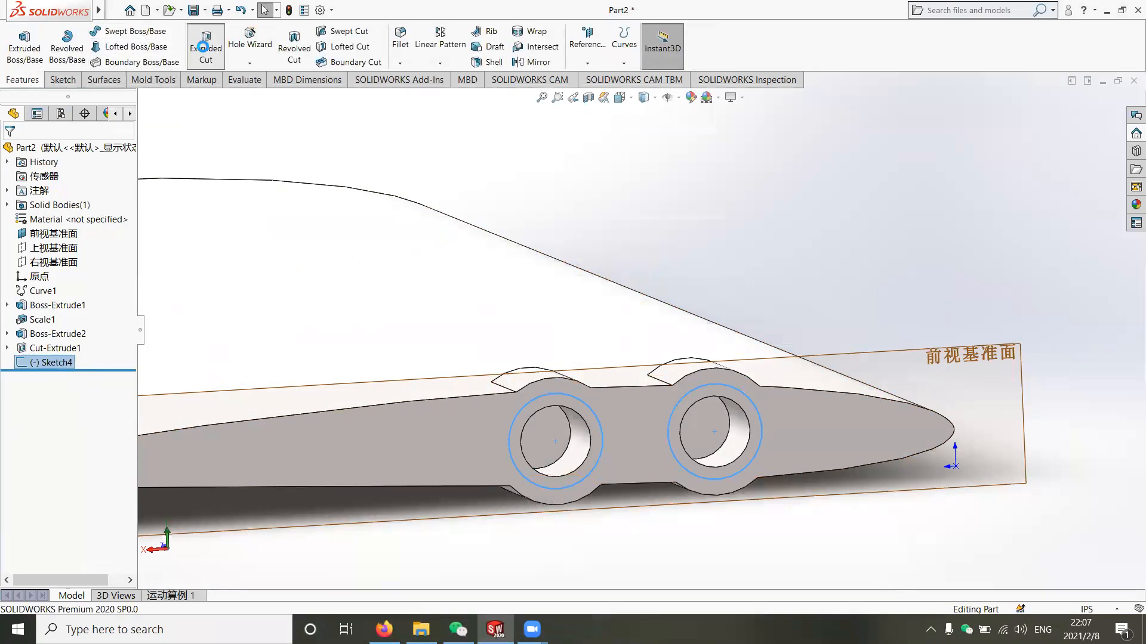
pyautogui.write('0.81mm')
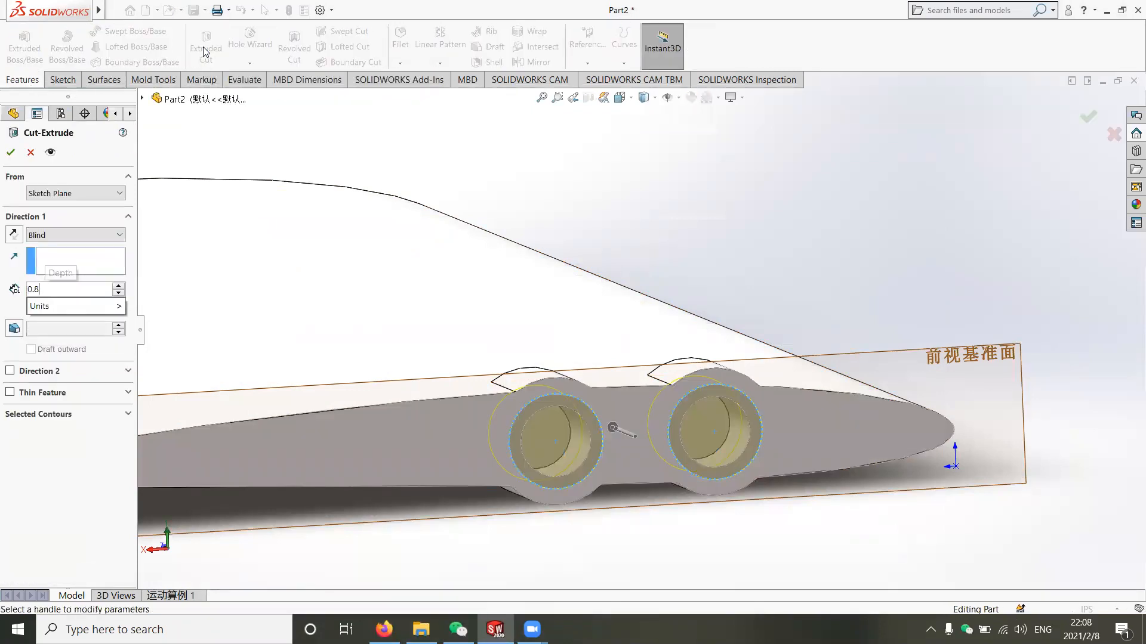
pyautogui.press('Return')
pyautogui.click(10, 152)
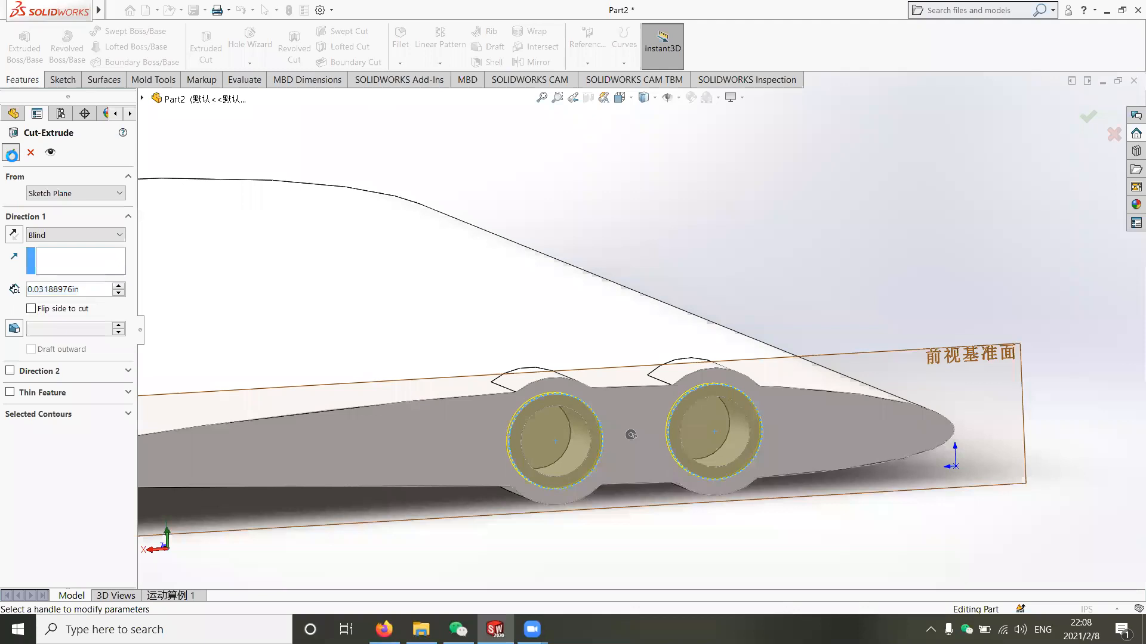
# Fillet the four curved edges at the inner ends of the bosses on both sides of the wing with a 0.10 in radius.
pyautogui.scroll(-2, 728, 510)
pyautogui.moveTo(753, 457); pyautogui.dragTo(679, 396, button='middle')
pyautogui.scroll(4, 677, 395)
pyautogui.scroll(-5, 678, 396)
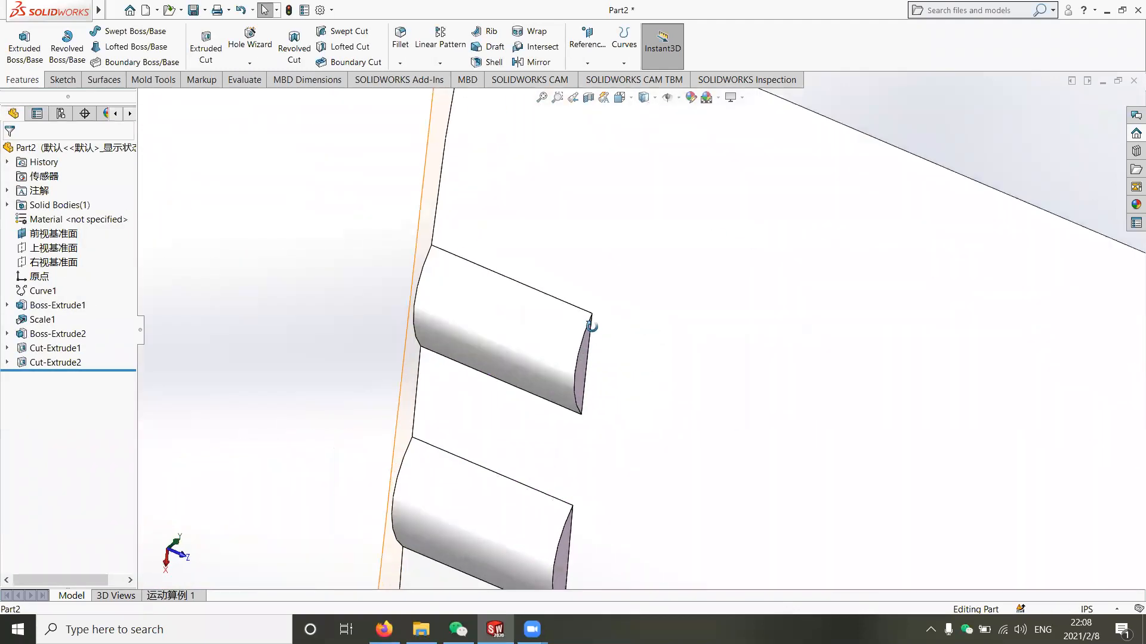
pyautogui.moveTo(591, 323); pyautogui.dragTo(581, 345, button='middle')
pyautogui.click(578, 351)
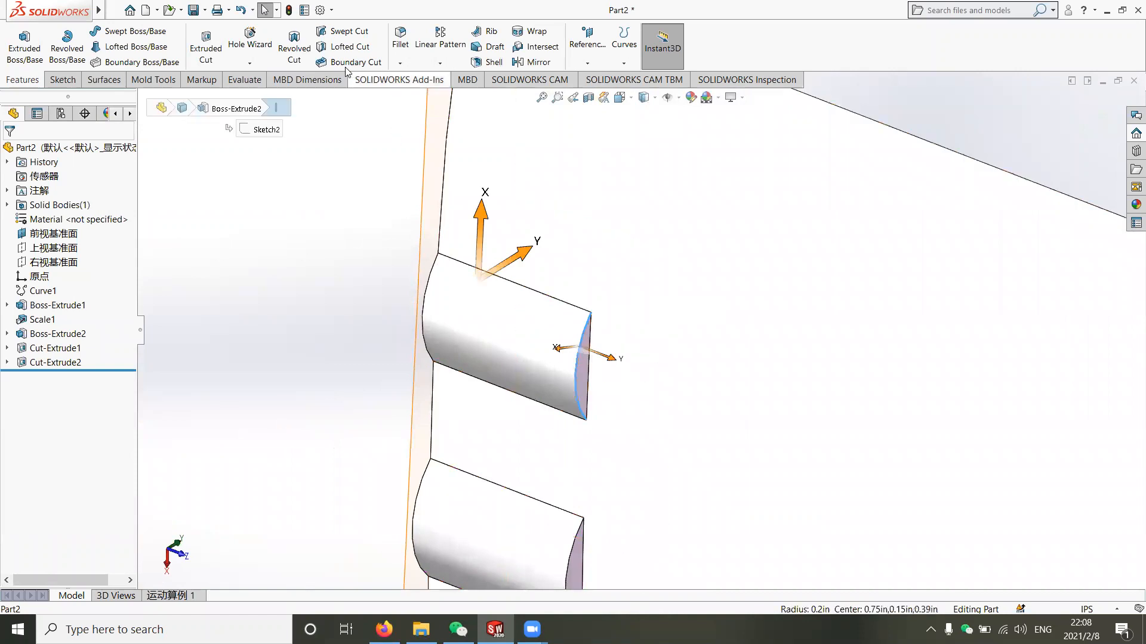
pyautogui.click(400, 38)
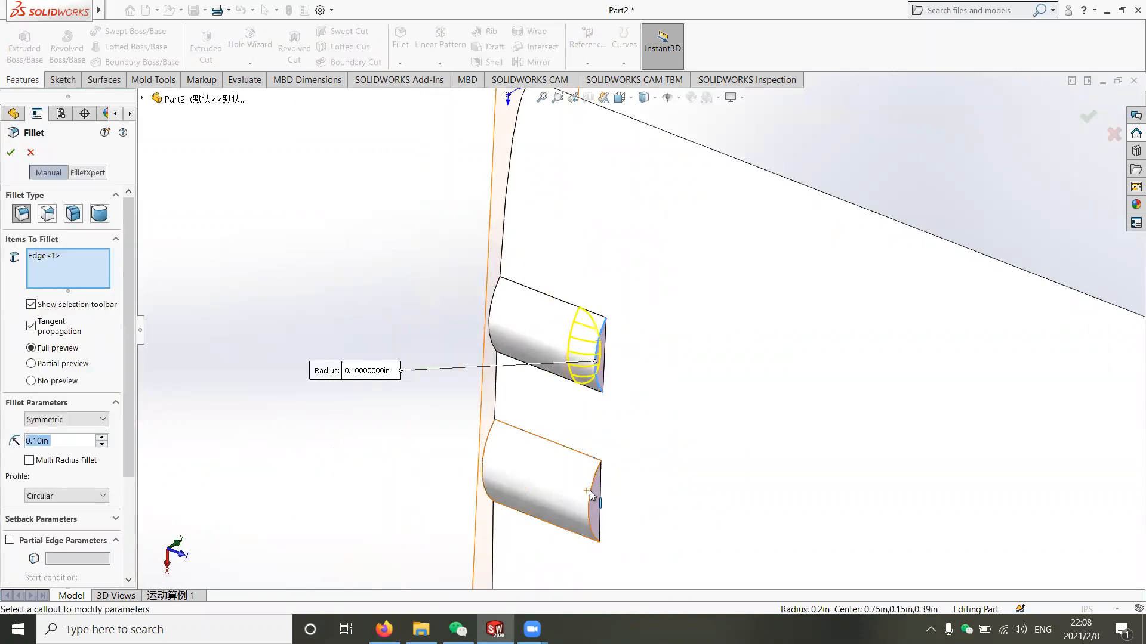
pyautogui.click(600, 465)
pyautogui.moveTo(600, 466); pyautogui.dragTo(621, 323, button='middle')
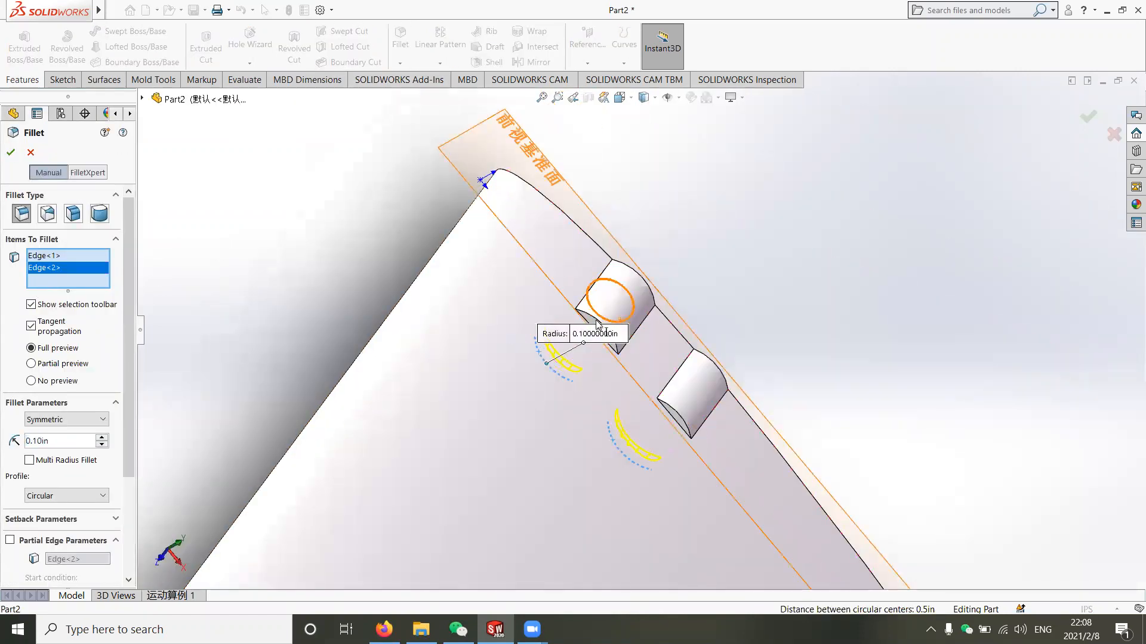
pyautogui.click(597, 323)
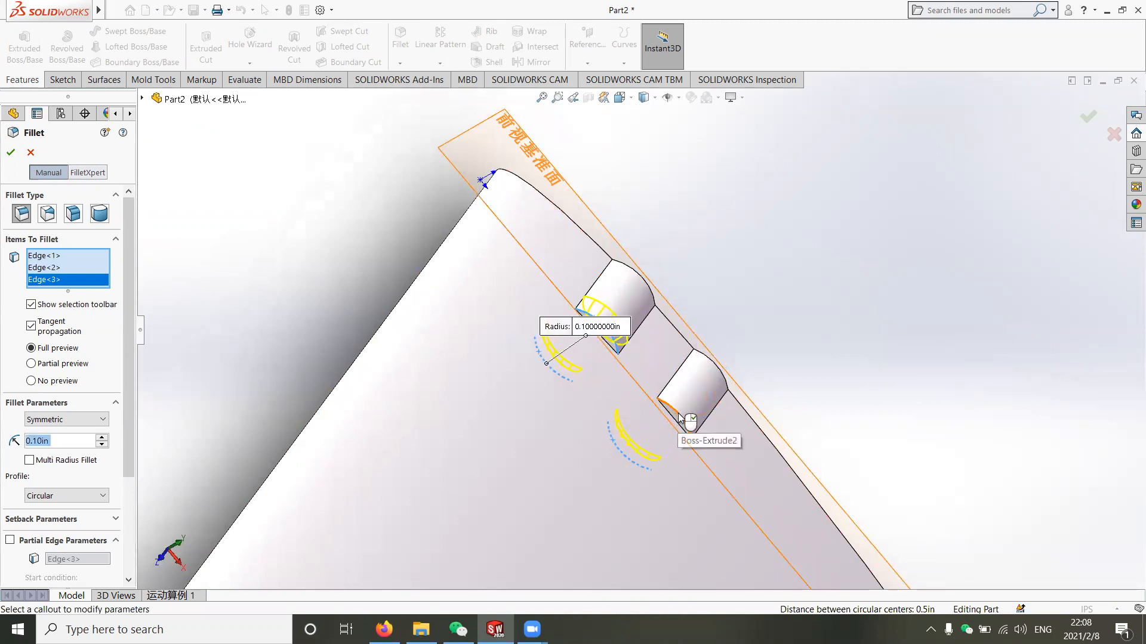
pyautogui.click(679, 416)
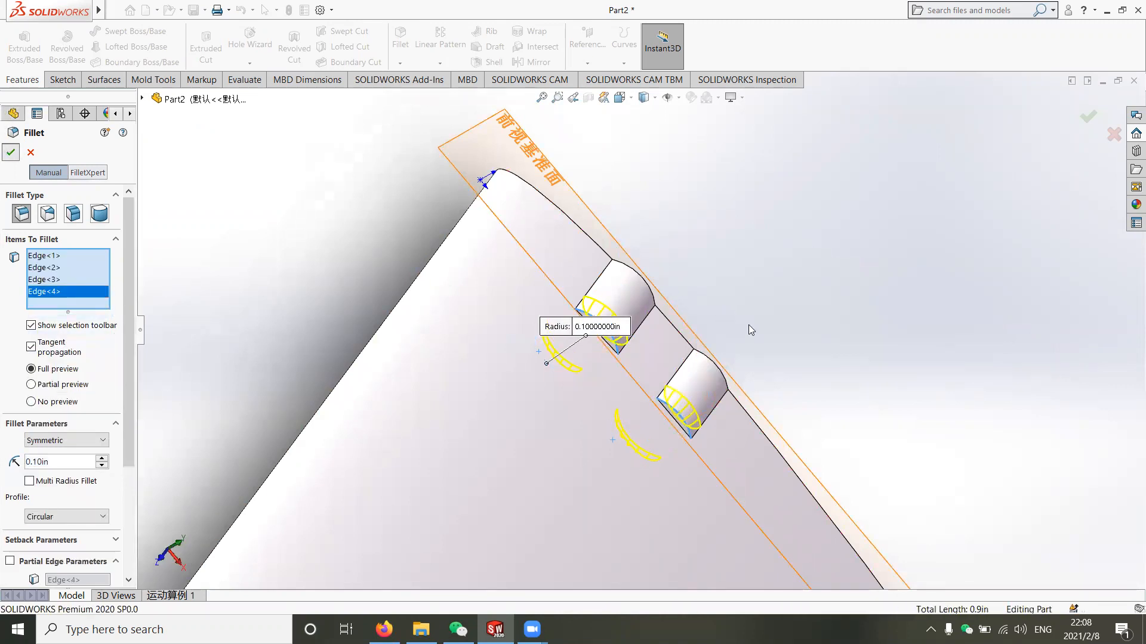
pyautogui.press('Return')
# Sketch a line about 0.77 in long on the wing's end face between the holes and the pointed trailing edge, and exit the sketch.
pyautogui.moveTo(748, 325); pyautogui.dragTo(684, 394, button='middle')
pyautogui.scroll(-3, 727, 373)
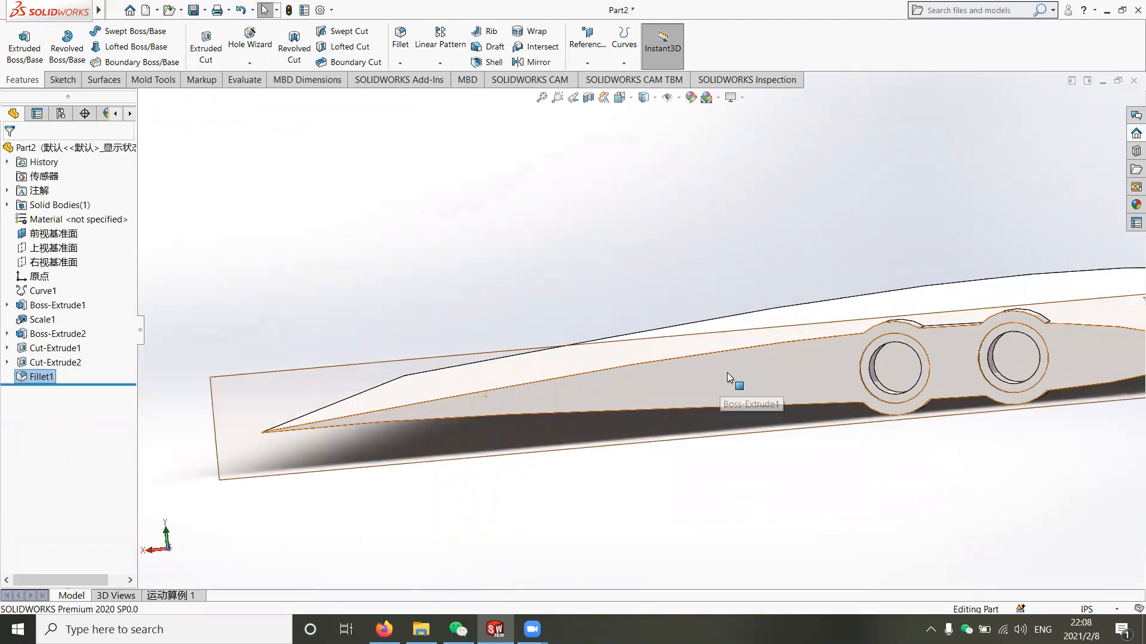
pyautogui.scroll(-1, 727, 372)
pyautogui.click(727, 372)
pyautogui.click(60, 81)
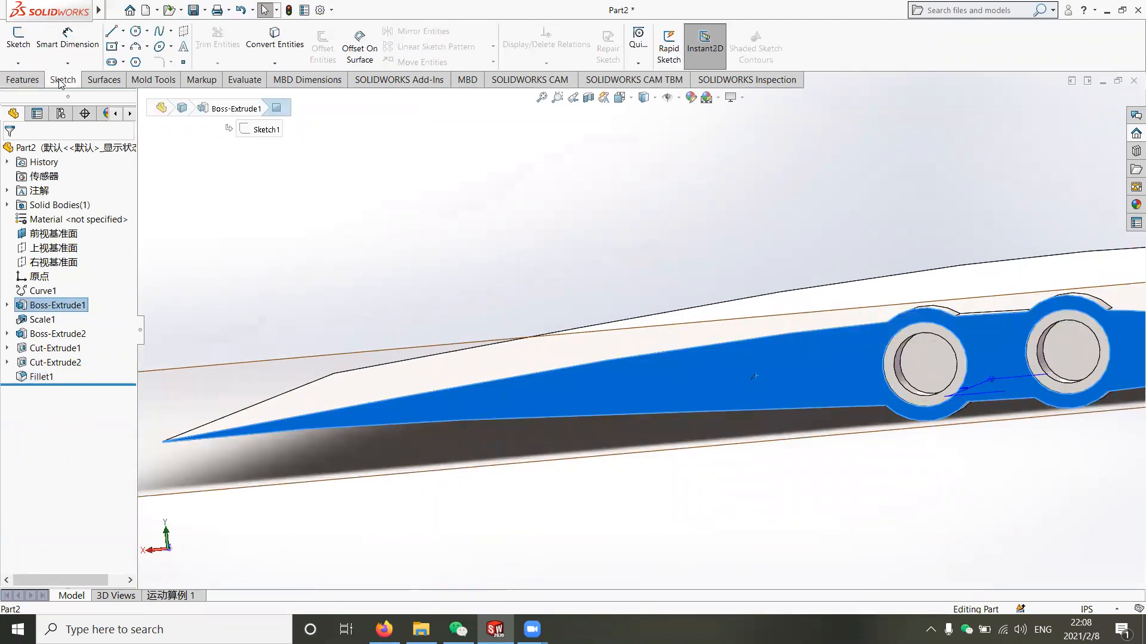
pyautogui.click(111, 31)
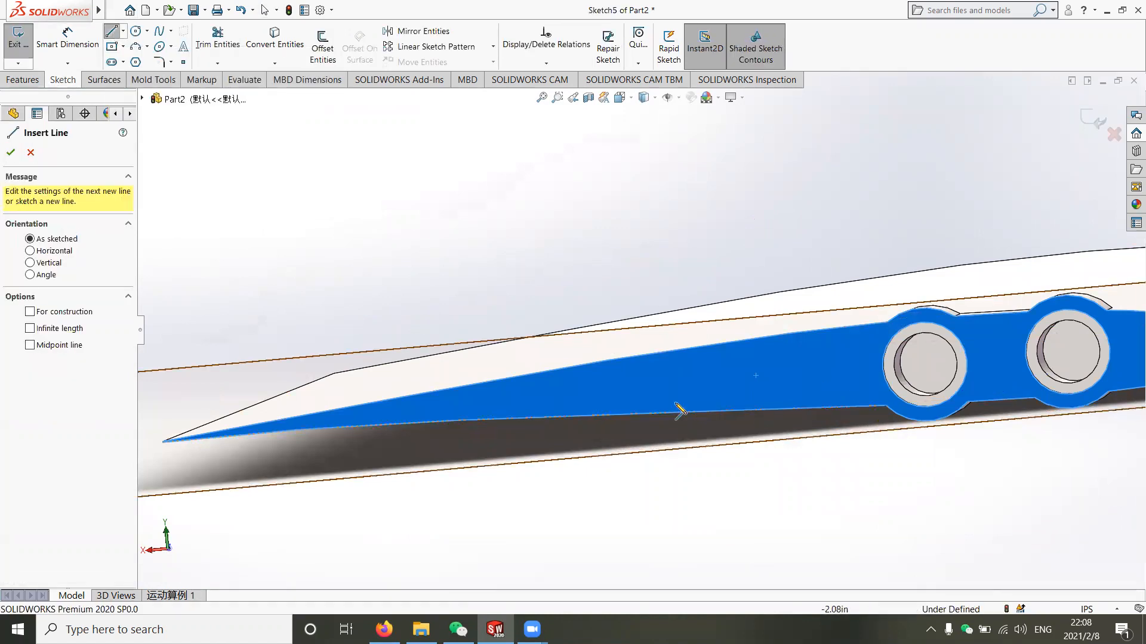
pyautogui.click(642, 405)
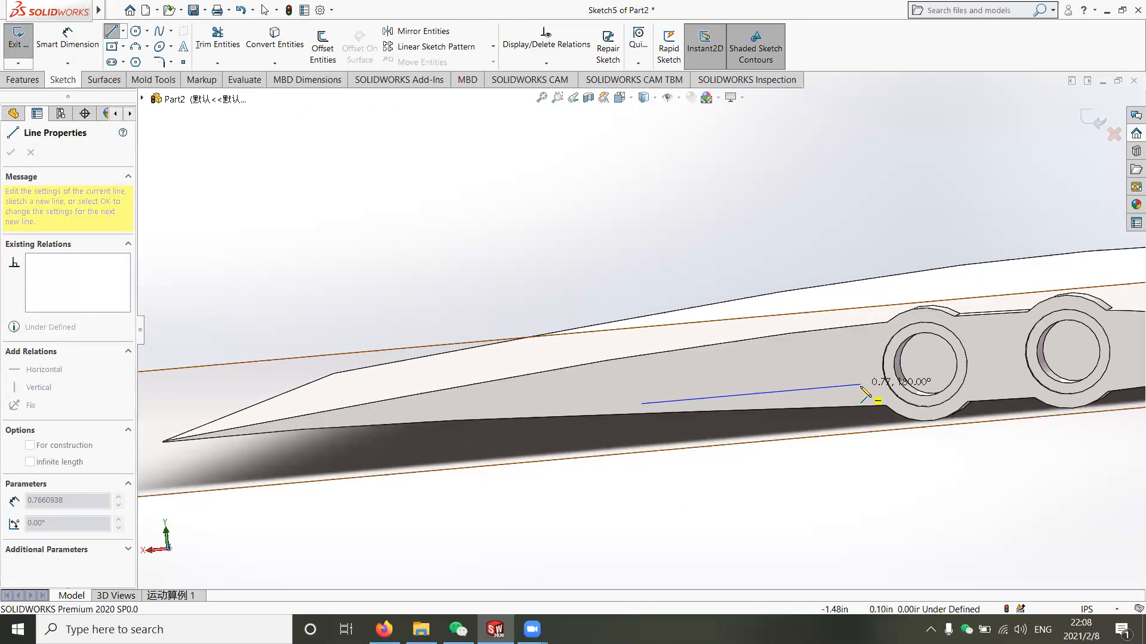
pyautogui.click(860, 386)
pyautogui.click(18, 36)
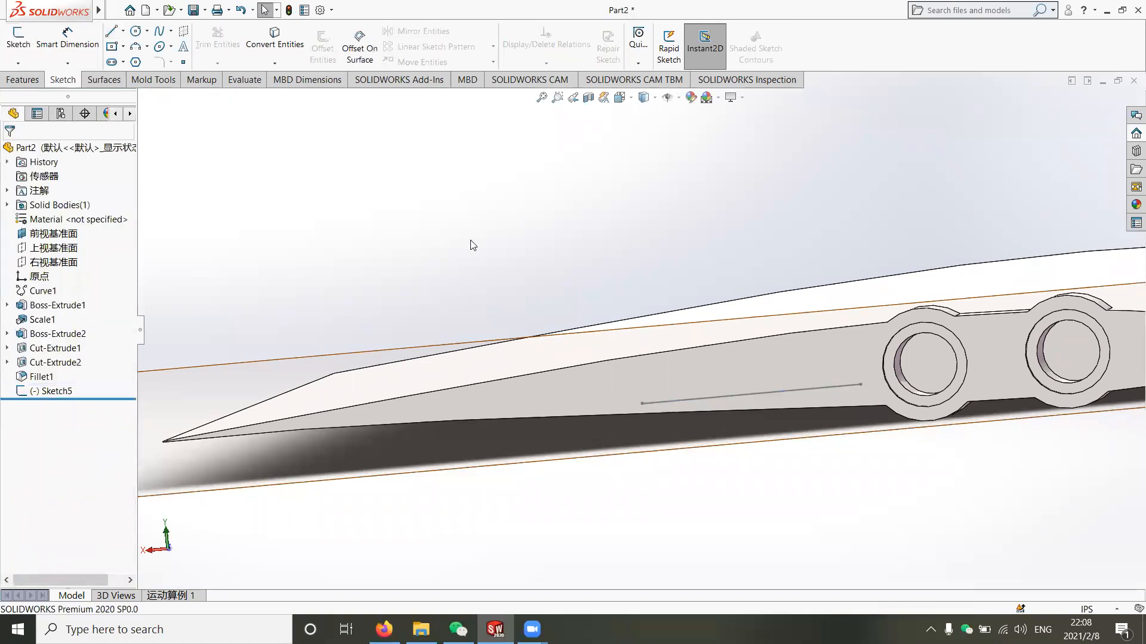
# Start a sketch on the front plane (前视基准面), add the sketch text JC along the new line and flip it vertically.
pyautogui.click(244, 361)
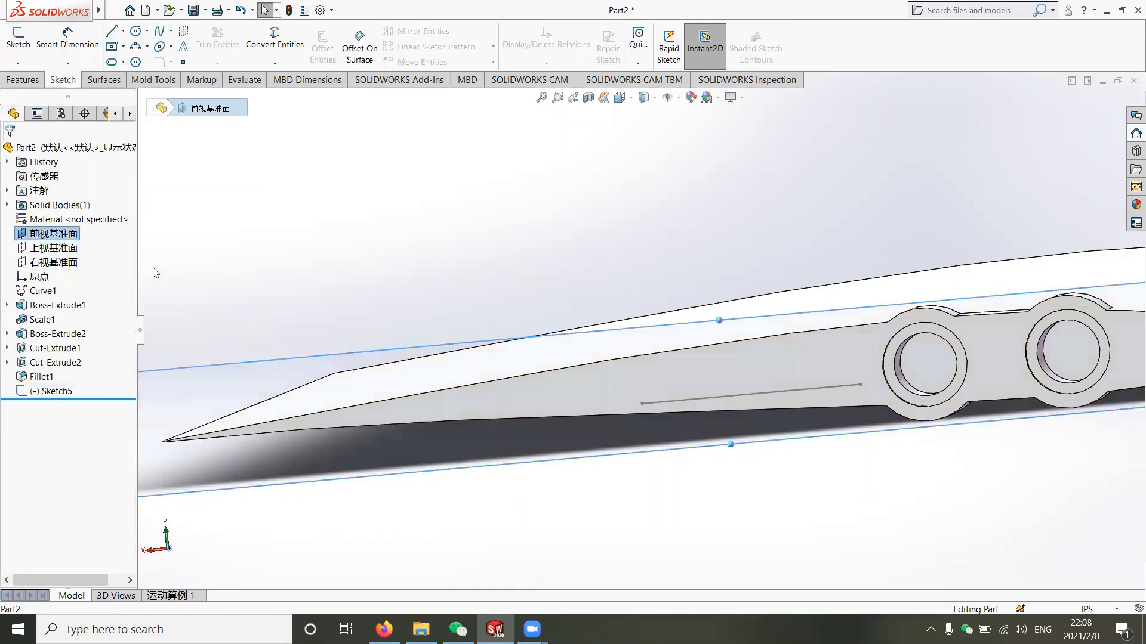
pyautogui.click(18, 37)
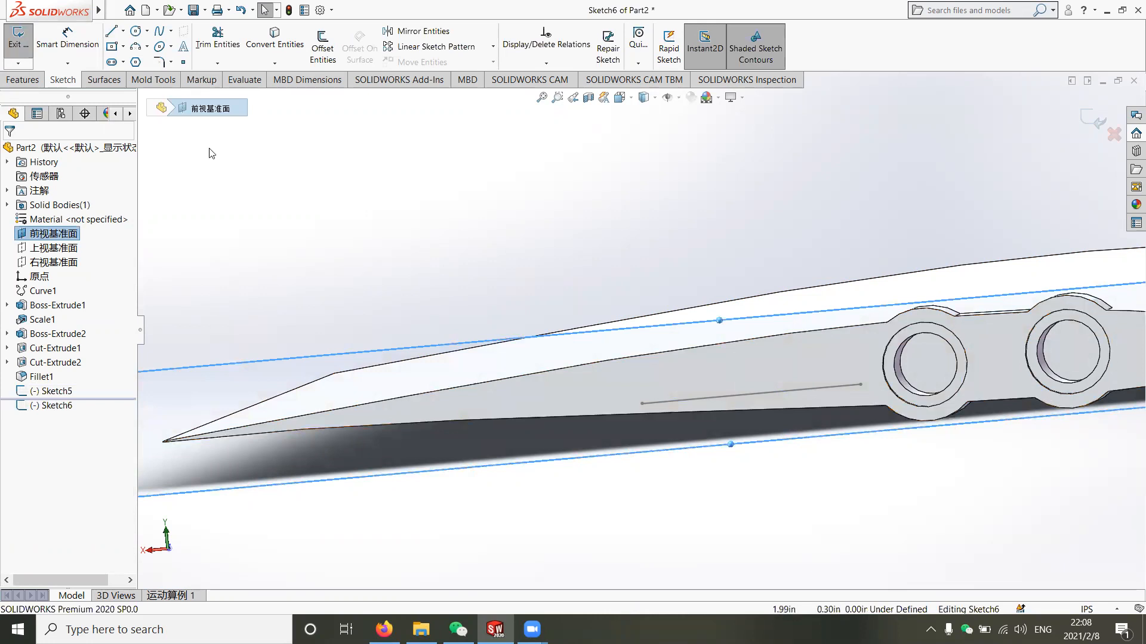
pyautogui.click(183, 48)
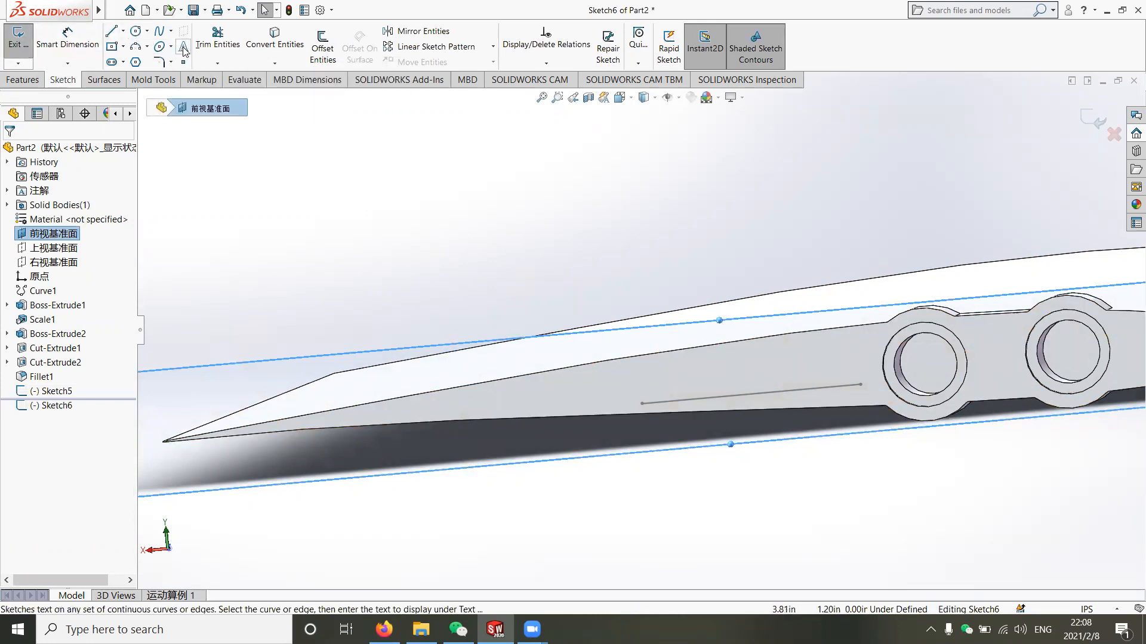
pyautogui.click(808, 390)
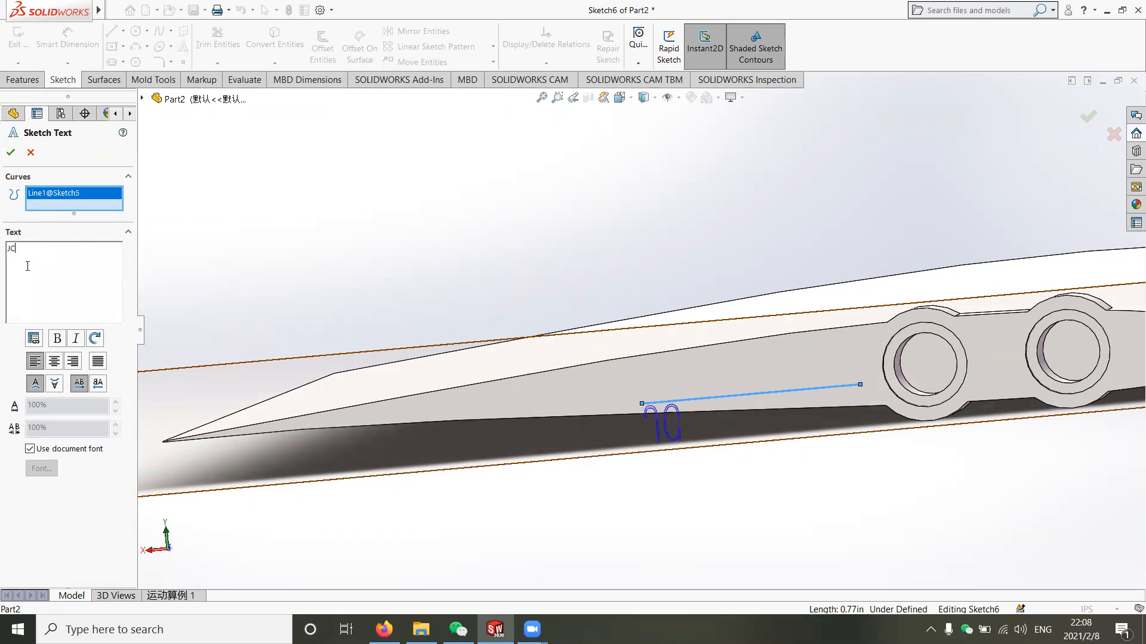
pyautogui.click(56, 382)
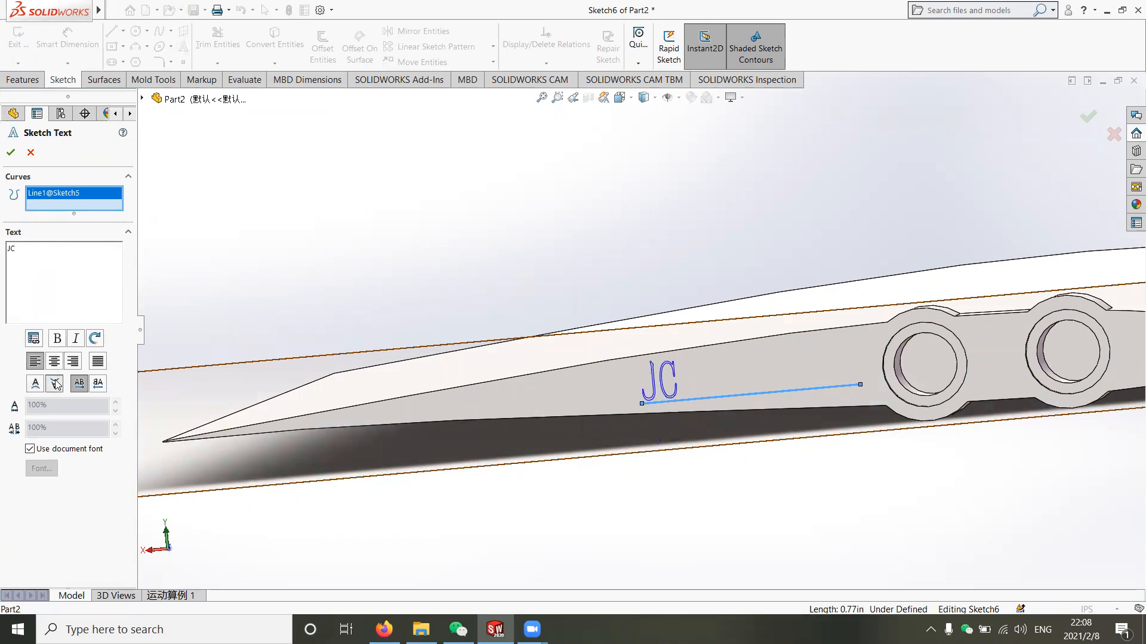
# Turn off the document font for the JC text and choose Times New Roman as its font.
pyautogui.click(31, 449)
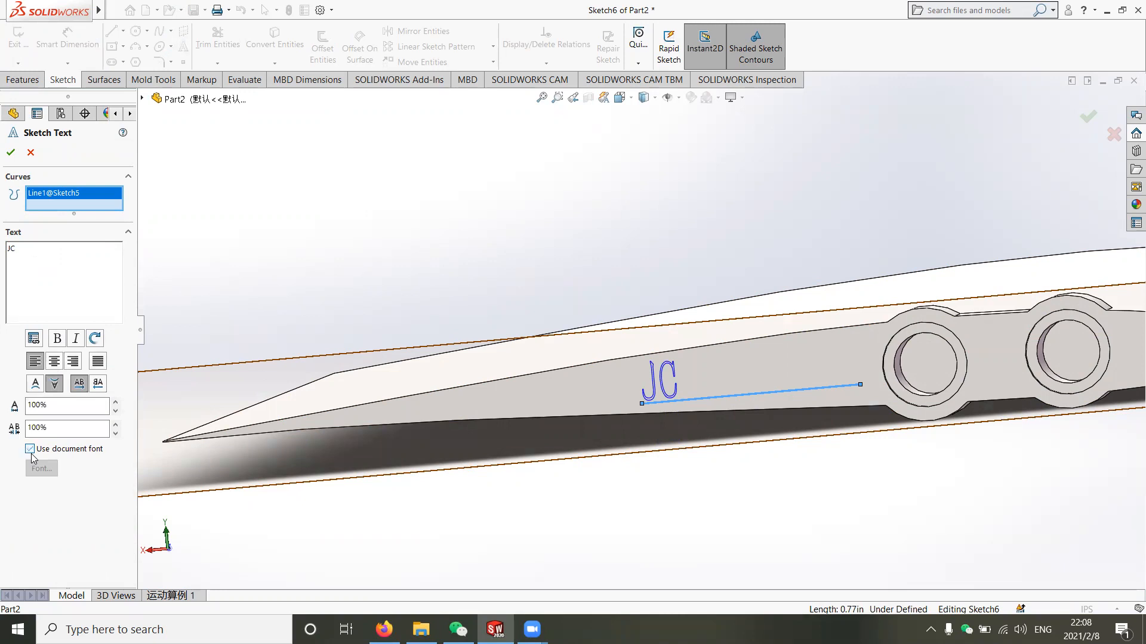
pyautogui.moveTo(62, 409); pyautogui.dragTo(20, 408)
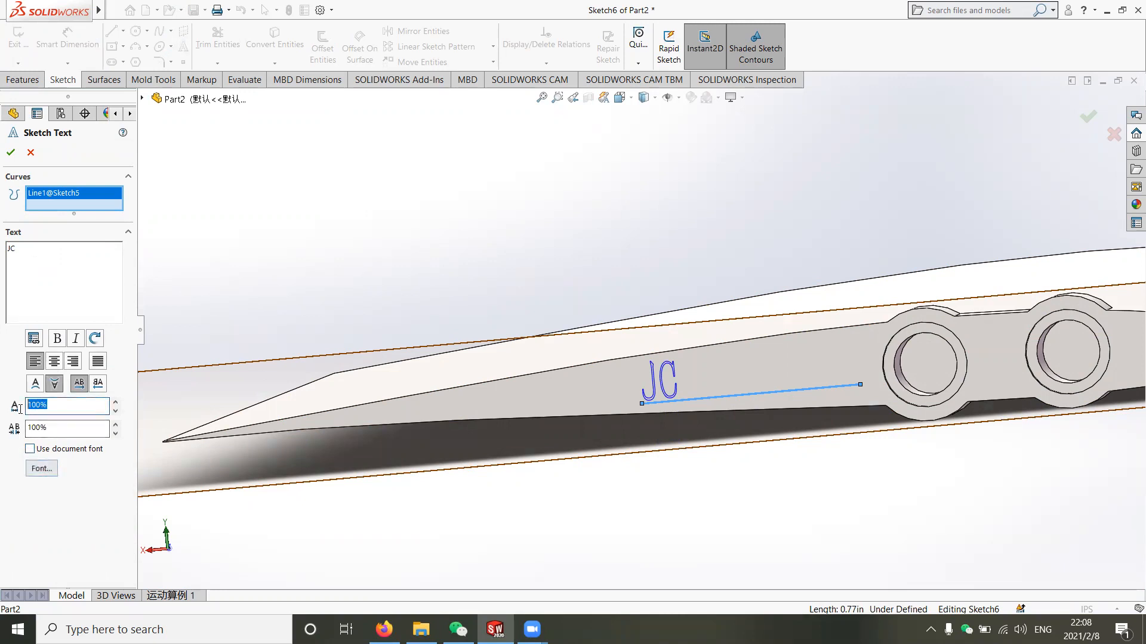
pyautogui.click(41, 472)
pyautogui.scroll(12, 471, 275)
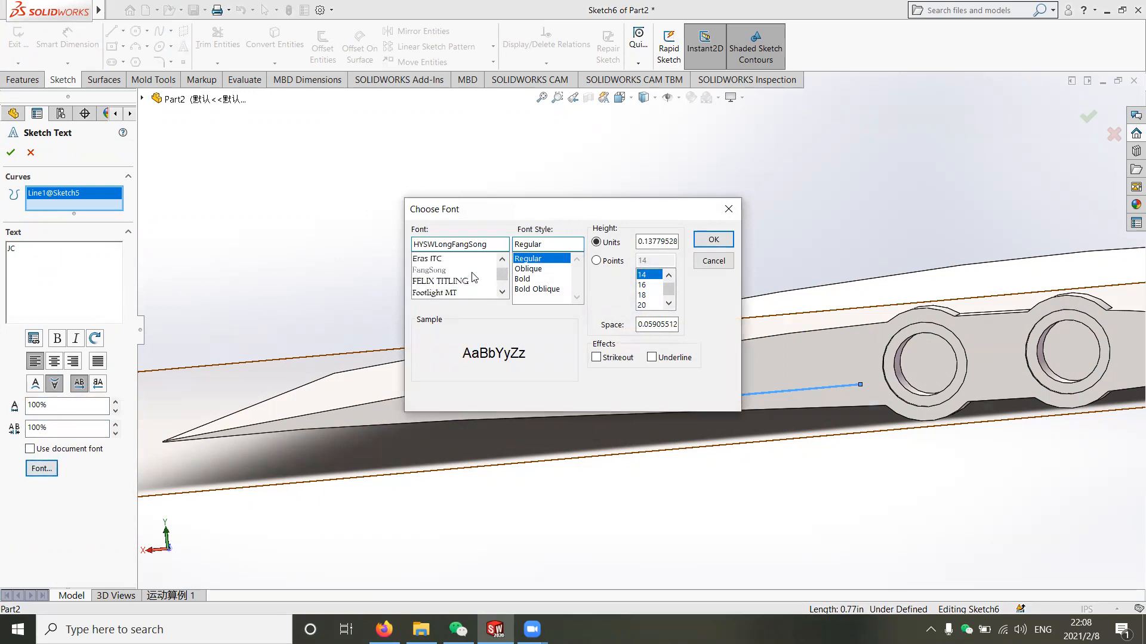
pyautogui.doubleClick(472, 244)
pyautogui.write('time')
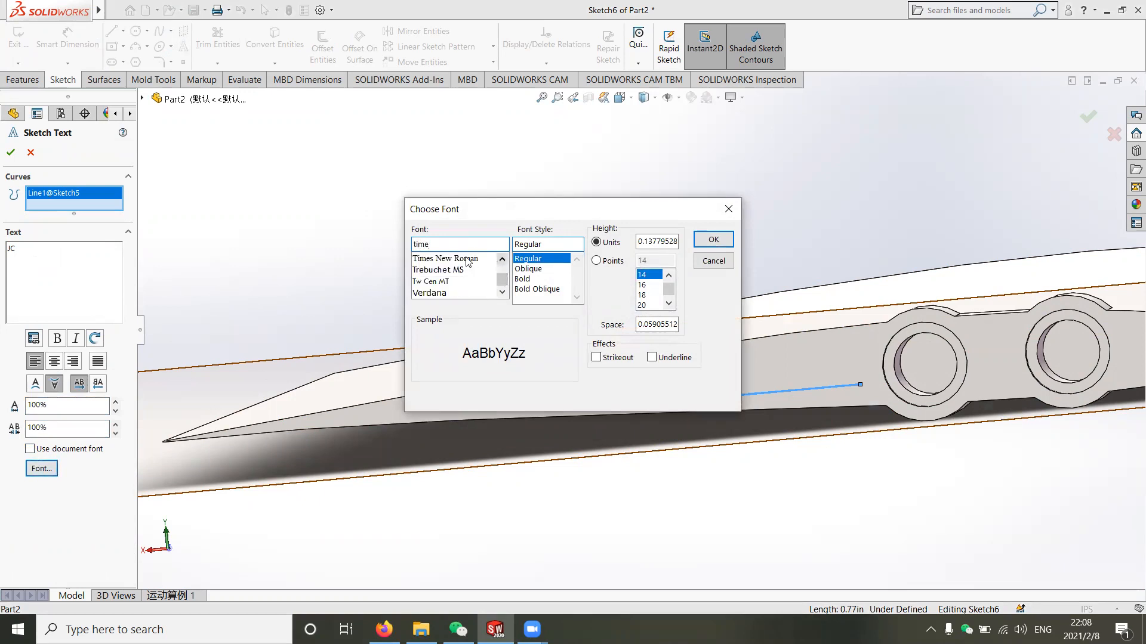
pyautogui.click(468, 259)
# Specify the JC text's height in points, apply the font and set the text's width factor to 120%.
pyautogui.click(601, 262)
pyautogui.scroll(-2, 649, 291)
pyautogui.click(646, 275)
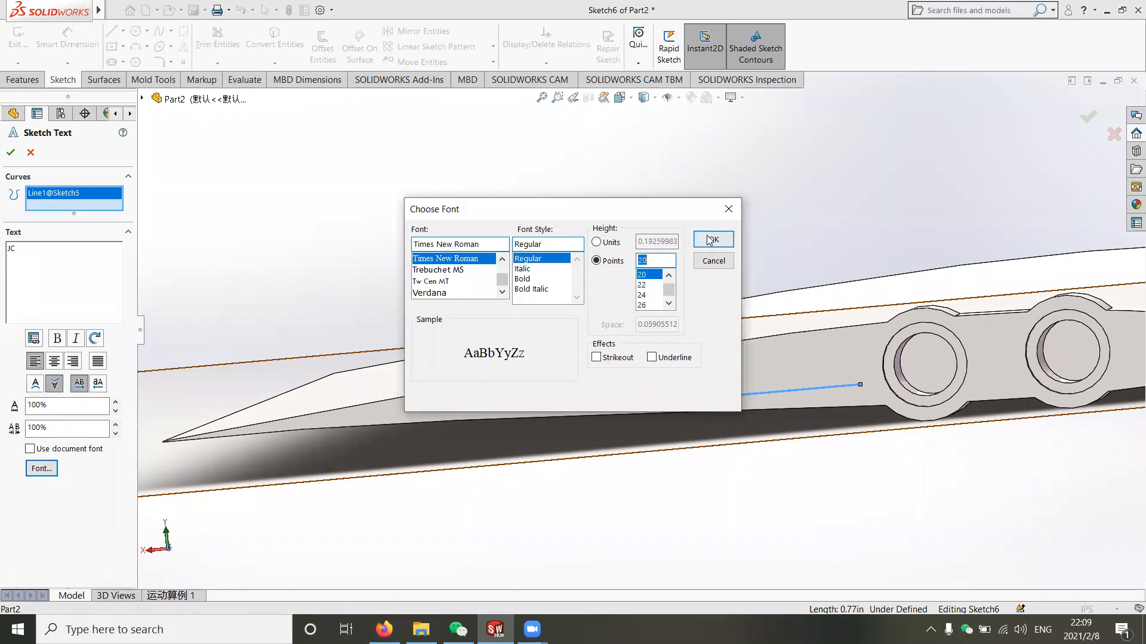
pyautogui.press('Return')
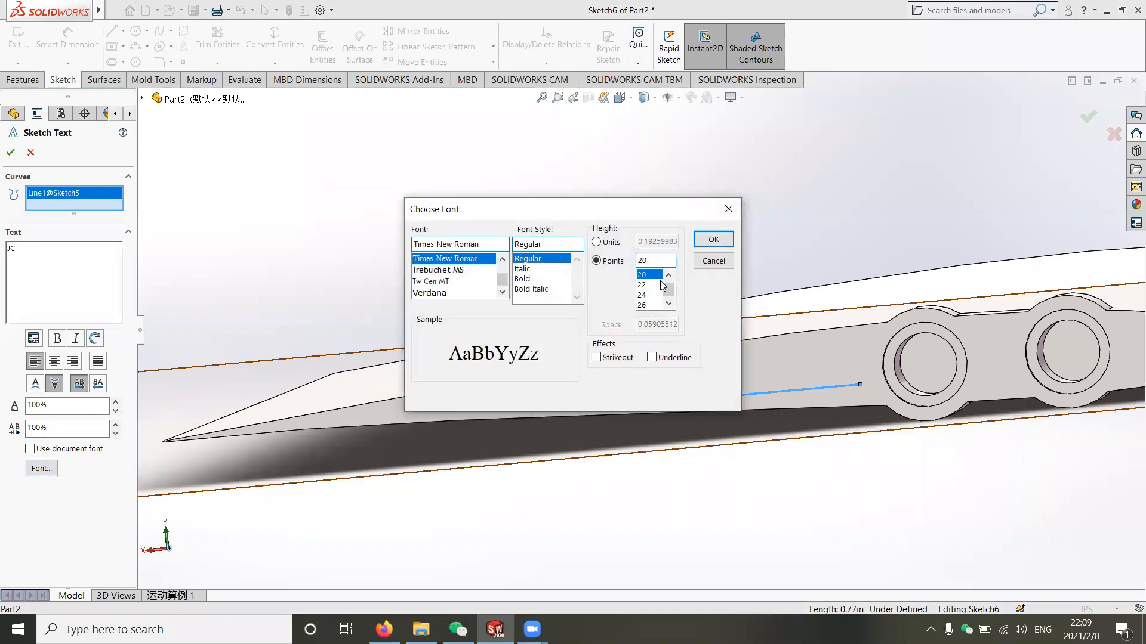
pyautogui.click(642, 284)
pyautogui.click(688, 244)
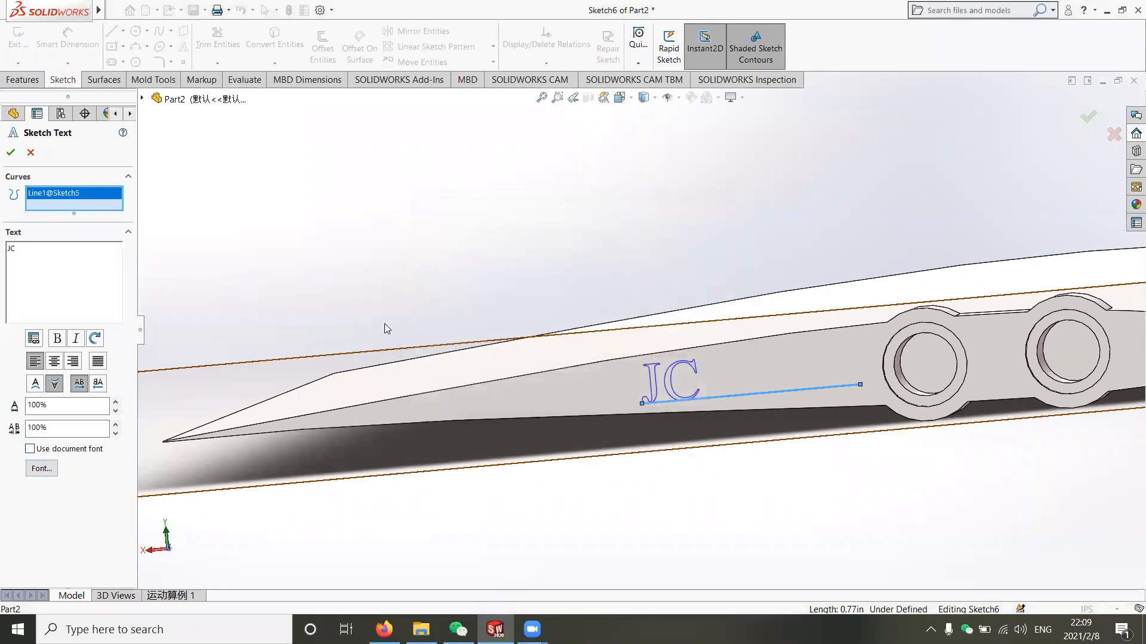
pyautogui.write('120')
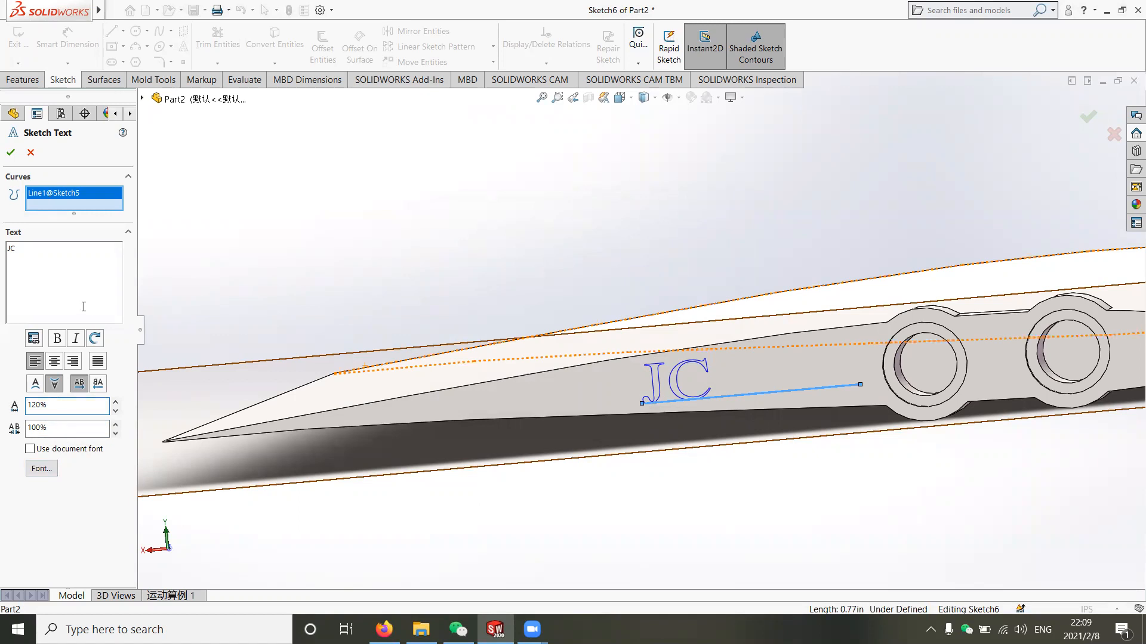
# Change the font of the JC sketch text to Georgia and accept the sketch text.
pyautogui.click(42, 469)
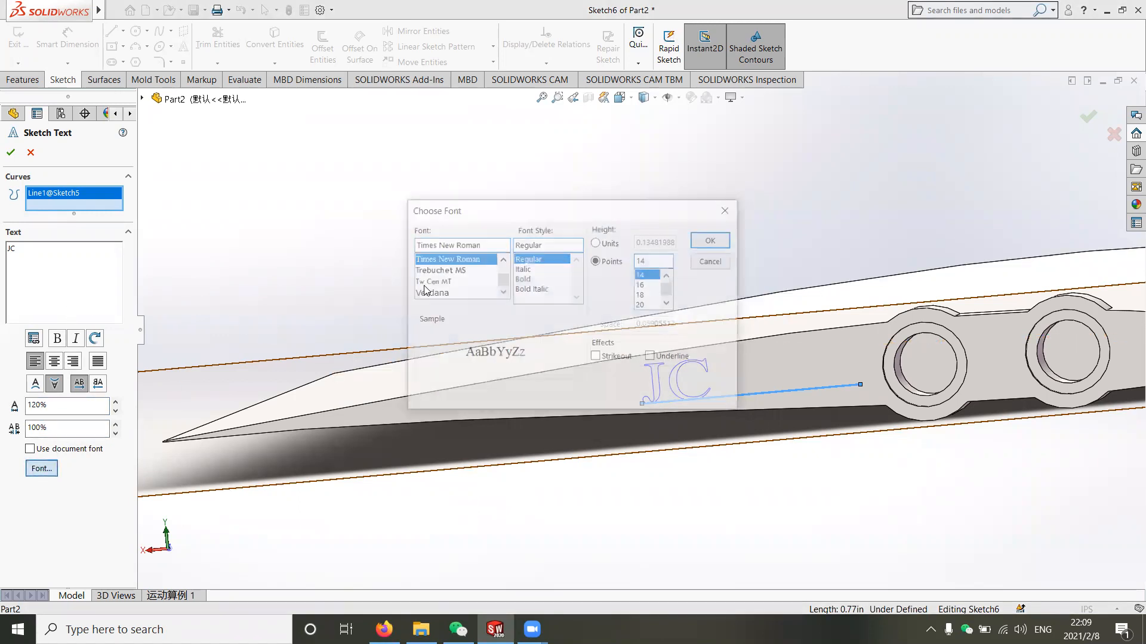
pyautogui.scroll(15, 469, 289)
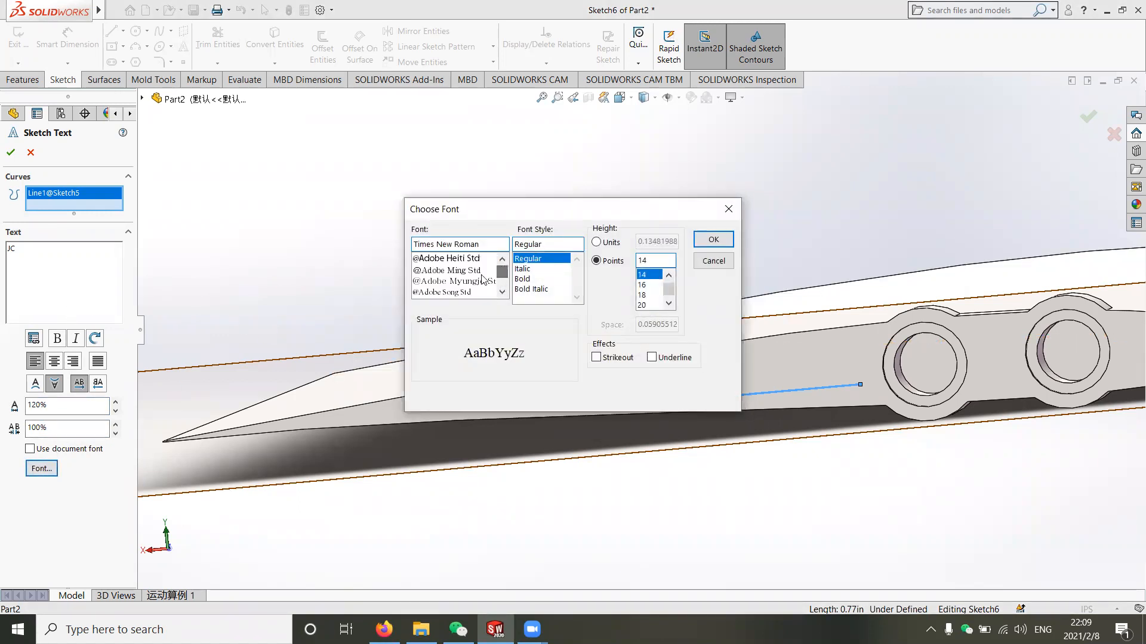
pyautogui.scroll(-12, 455, 279)
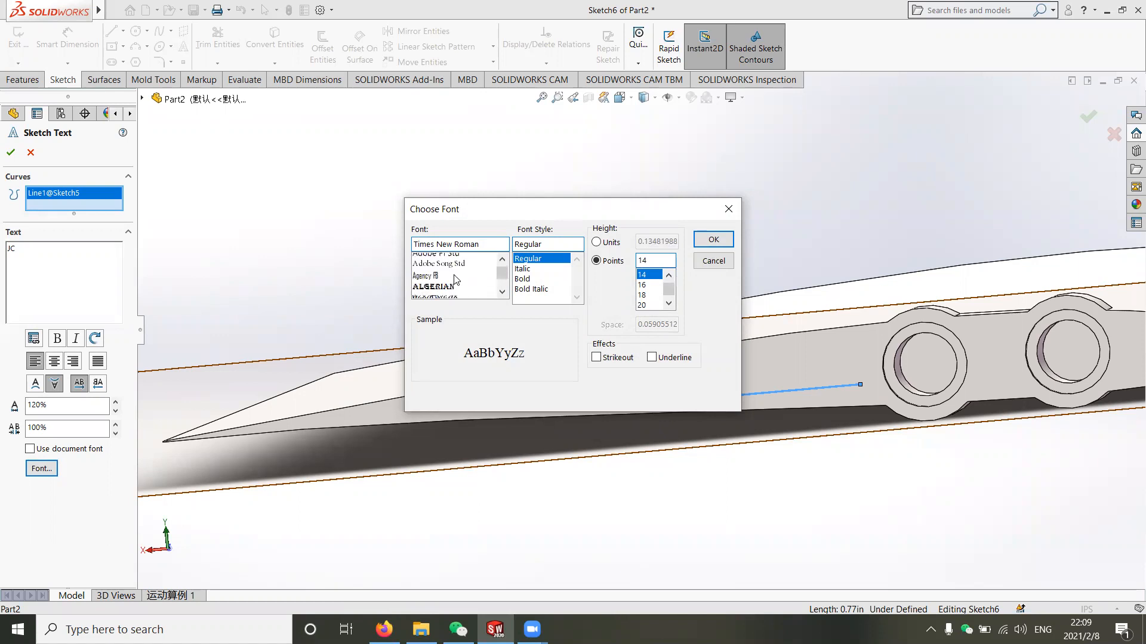
pyautogui.scroll(-5, 454, 279)
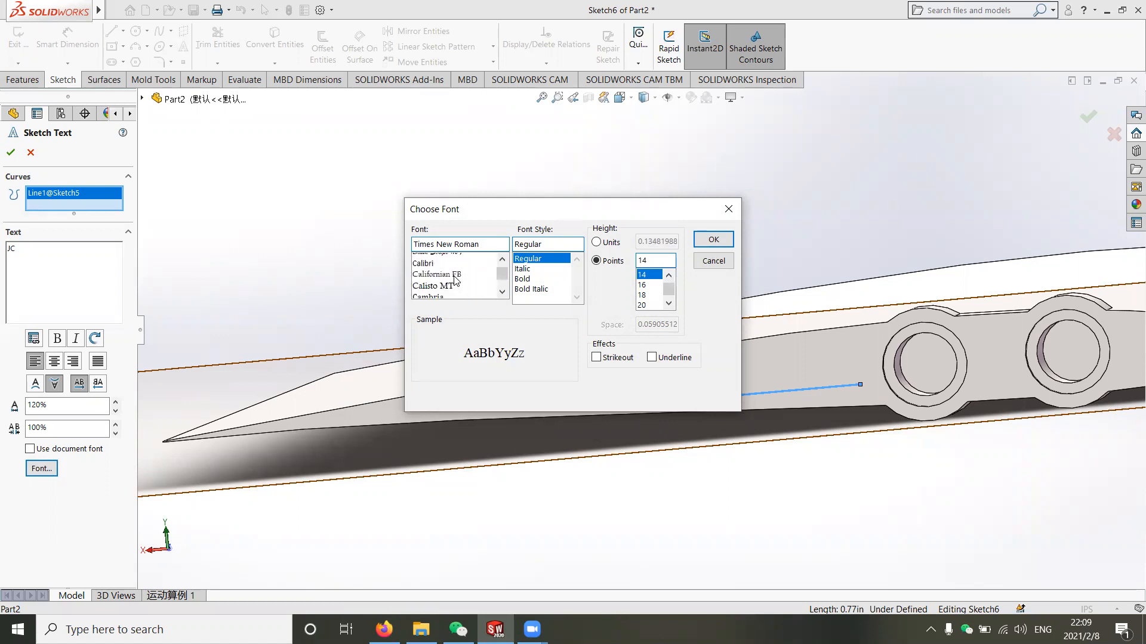
pyautogui.scroll(-7, 455, 279)
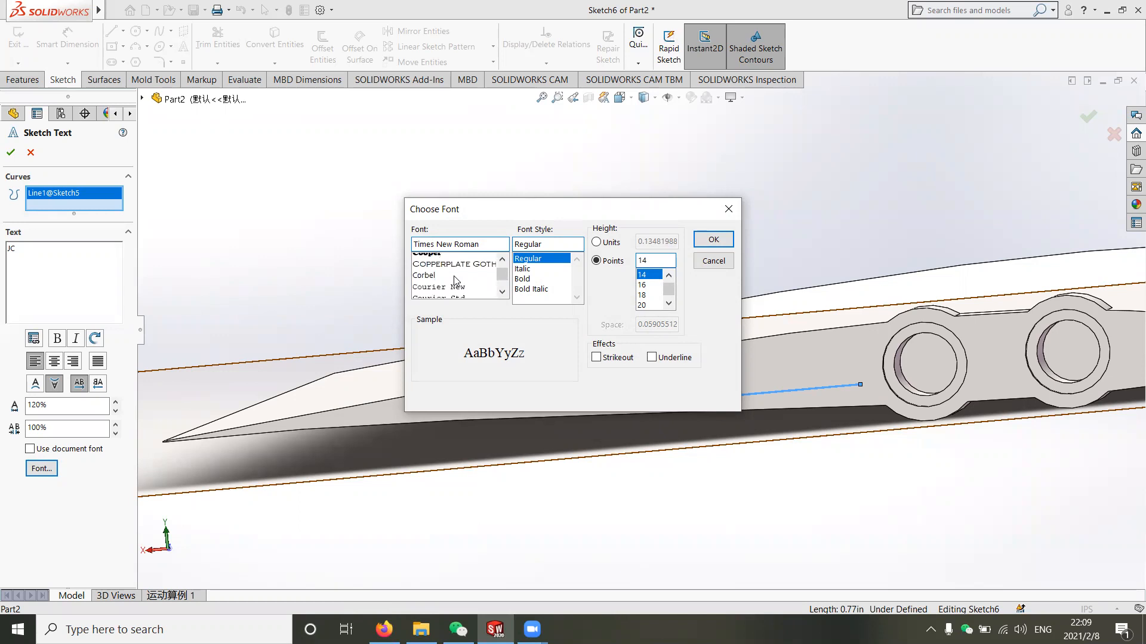
pyautogui.scroll(-7, 454, 279)
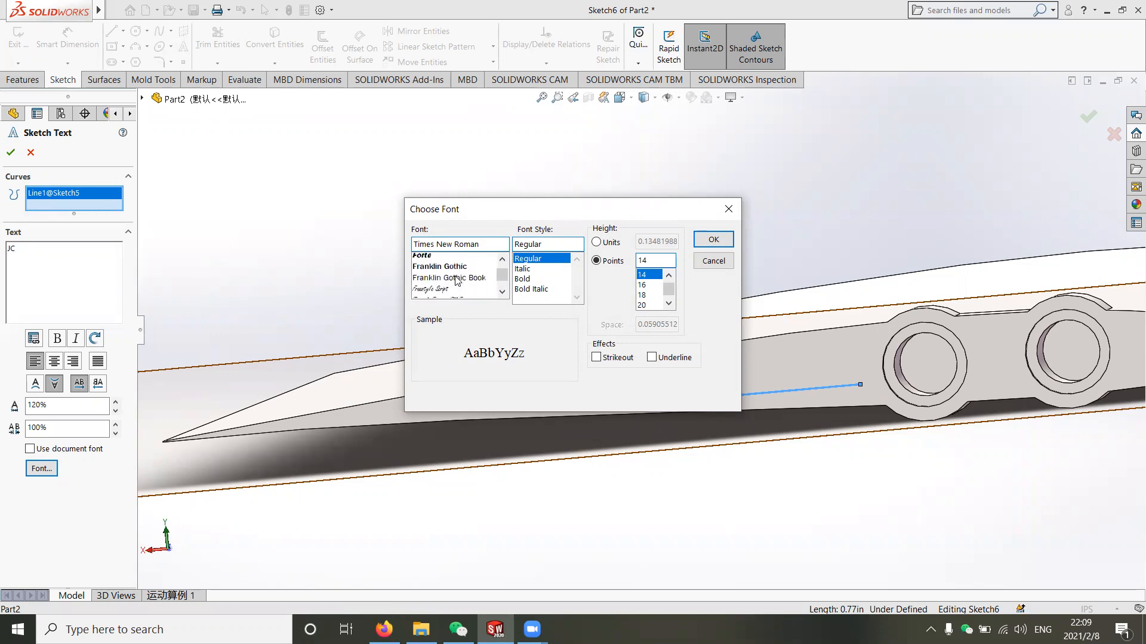
pyautogui.scroll(1, 455, 280)
pyautogui.scroll(-1, 454, 279)
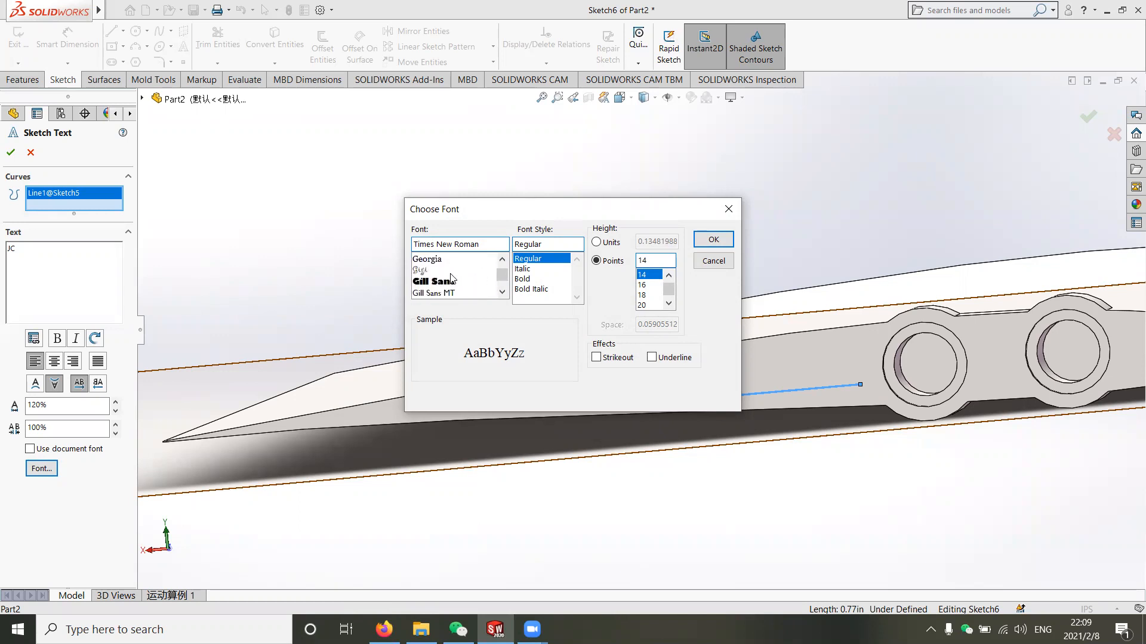
pyautogui.click(444, 260)
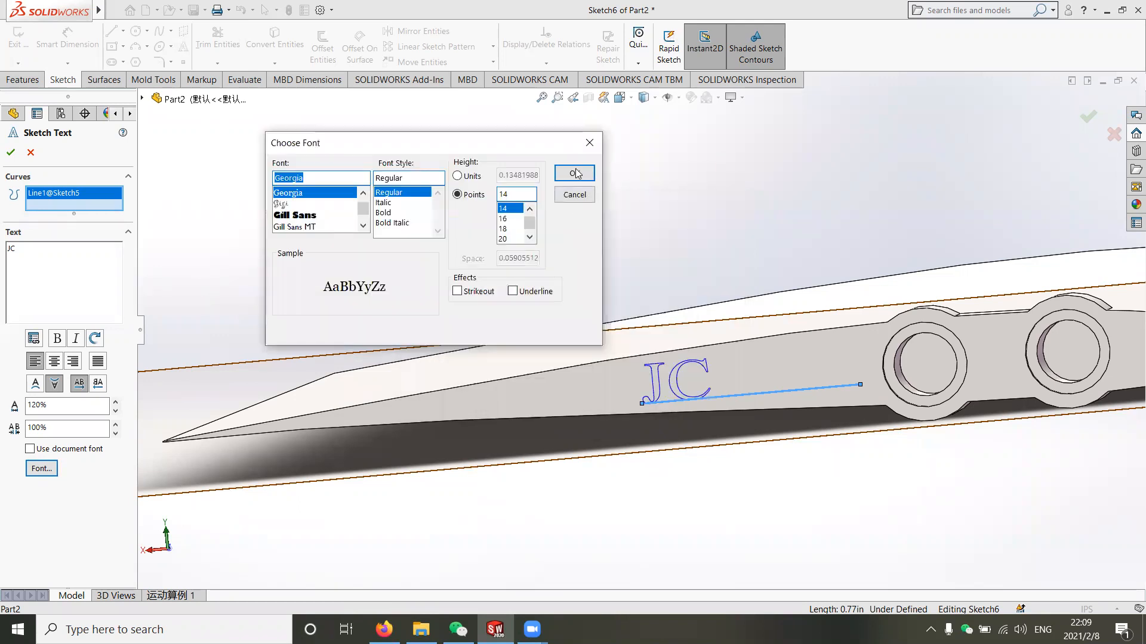
pyautogui.press('Return')
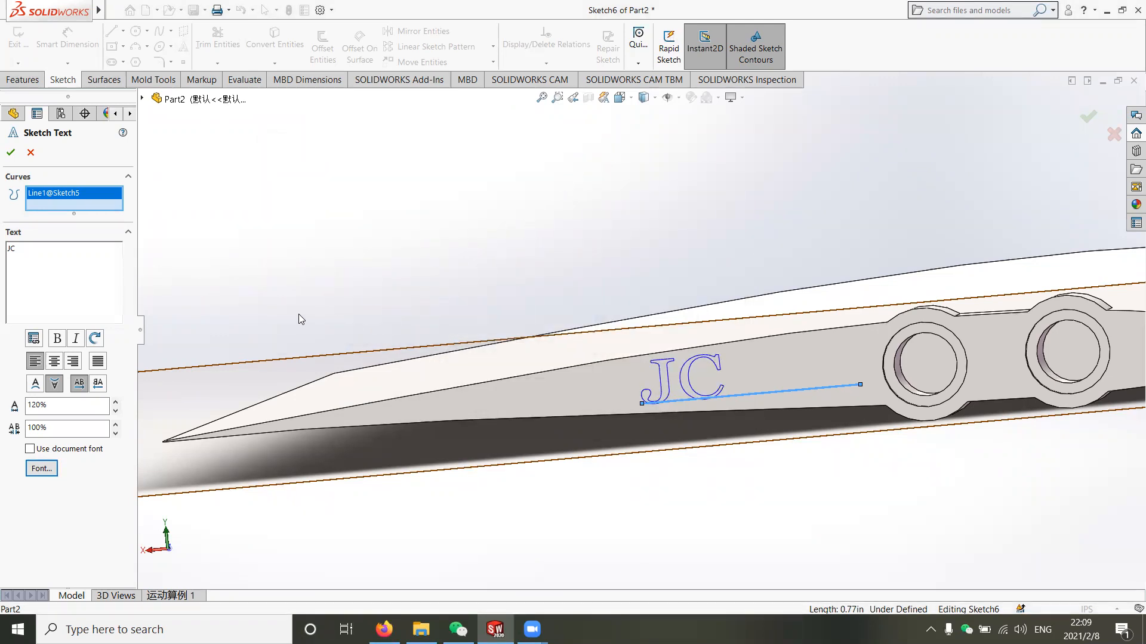
pyautogui.click(11, 153)
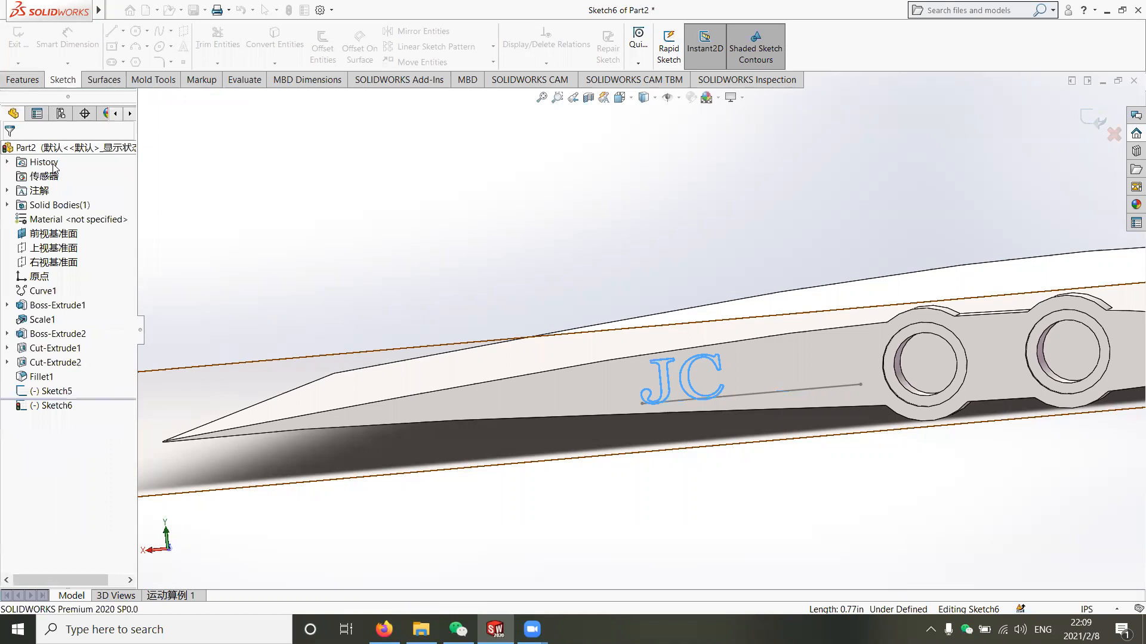
# Exit the JC text sketch and hide the guide line sketch (Sketch5).
pyautogui.click(686, 278)
pyautogui.scroll(-1, 710, 372)
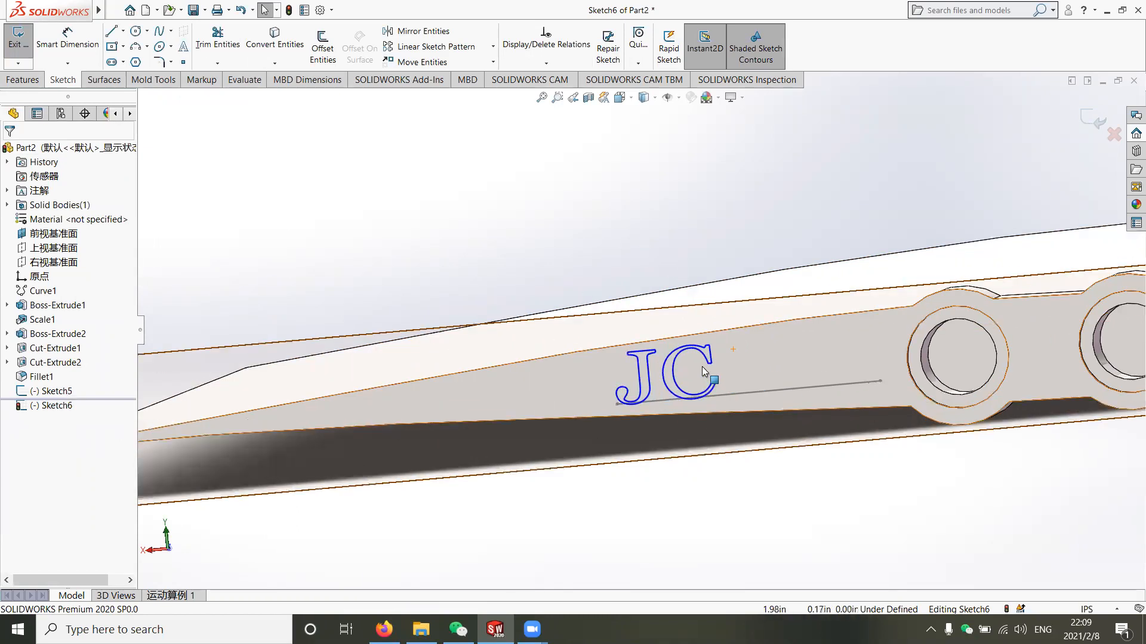
pyautogui.click(20, 55)
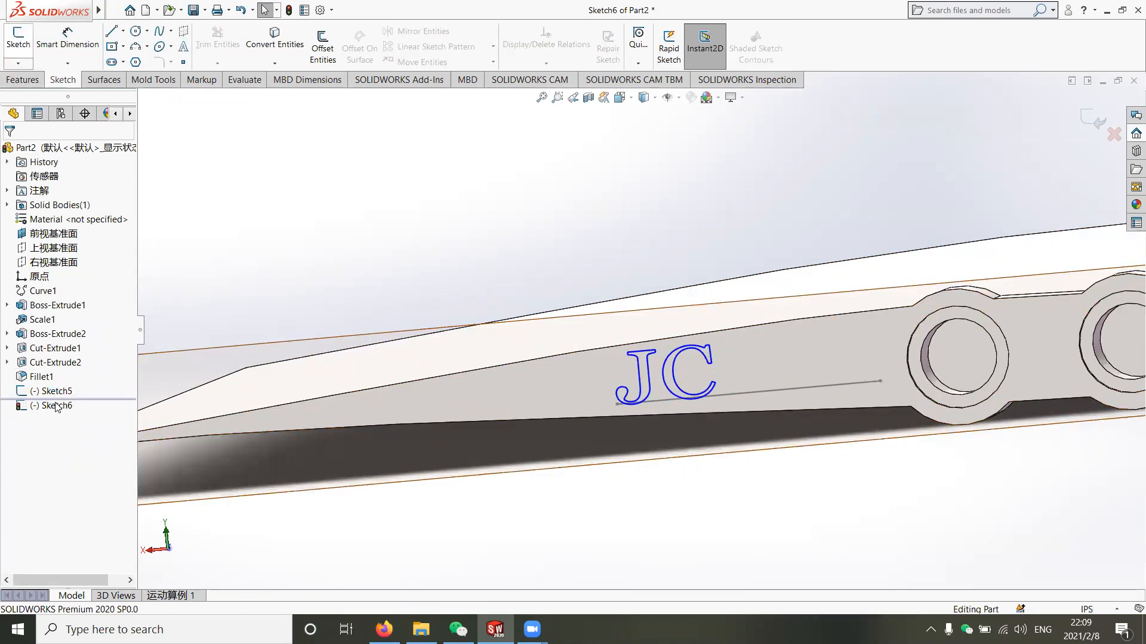
pyautogui.rightClick(51, 391)
pyautogui.click(50, 397)
# Cut the JC text sketch (Sketch6) 0.4 mm deep into the wing's end face with a blind Extruded Cut in the reversed direction.
pyautogui.click(50, 405)
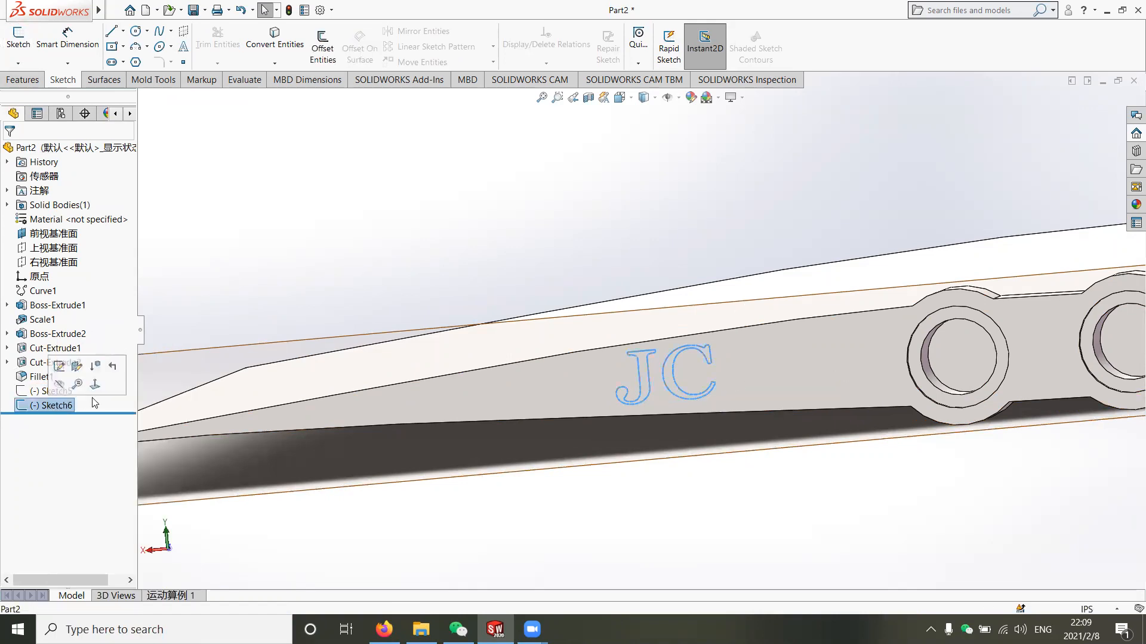
pyautogui.click(22, 79)
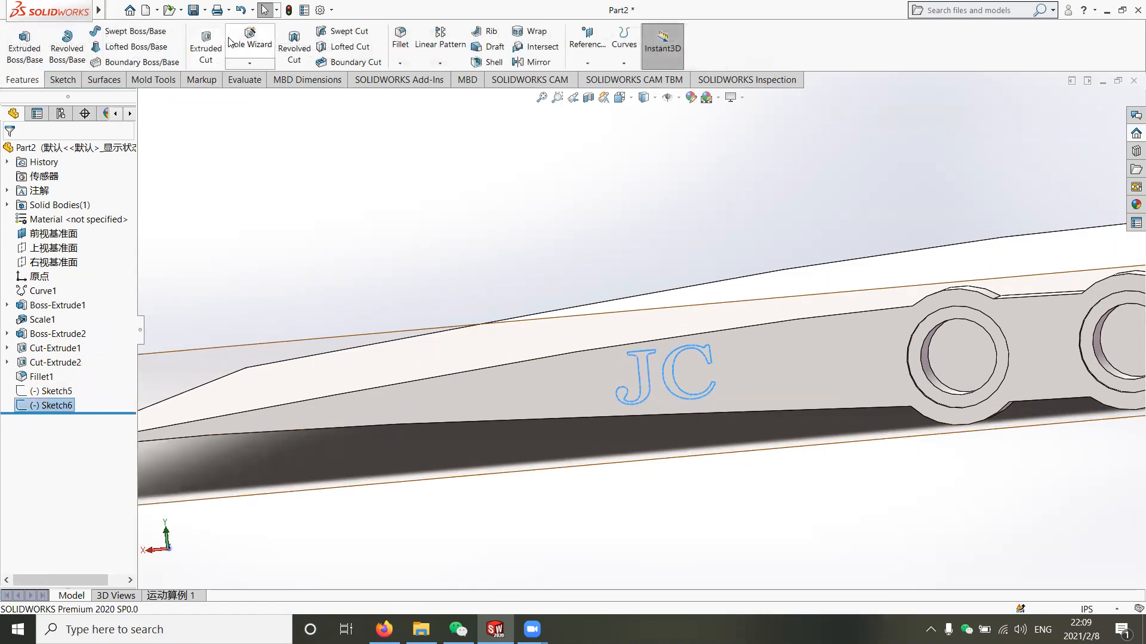
pyautogui.click(206, 47)
pyautogui.write('0.4mm')
pyautogui.press('Return')
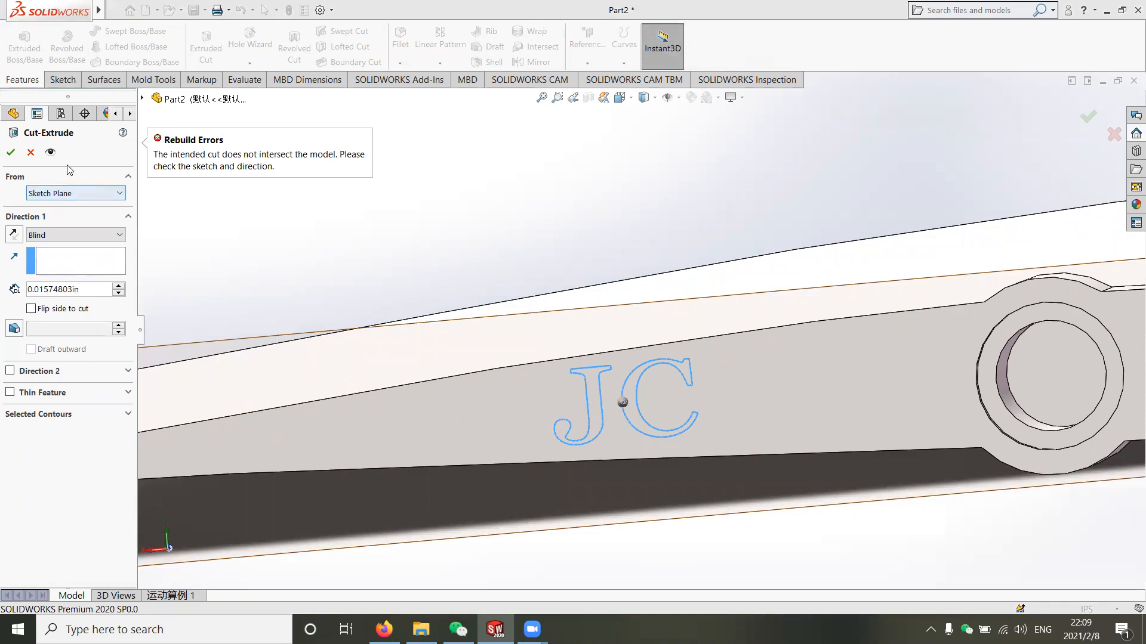
pyautogui.moveTo(475, 322)
pyautogui.mouseDown(button='middle')
pyautogui.moveTo(563, 320)
pyautogui.moveTo(946, 407)
pyautogui.moveTo(799, 349)
pyautogui.mouseUp(button='middle')
pyautogui.click(13, 232)
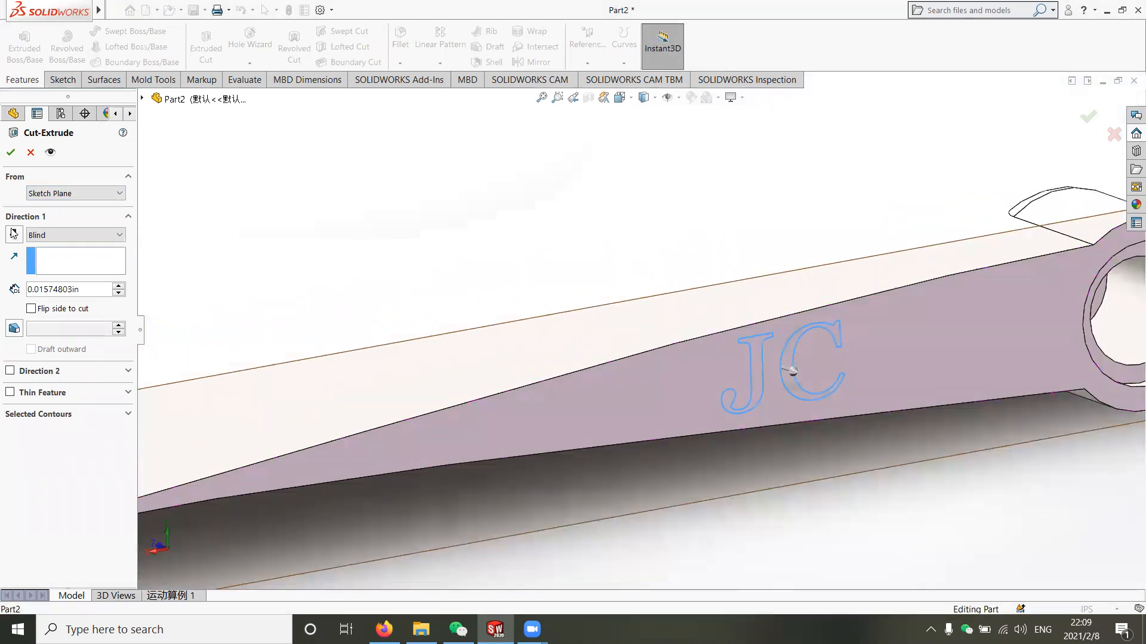
pyautogui.click(11, 157)
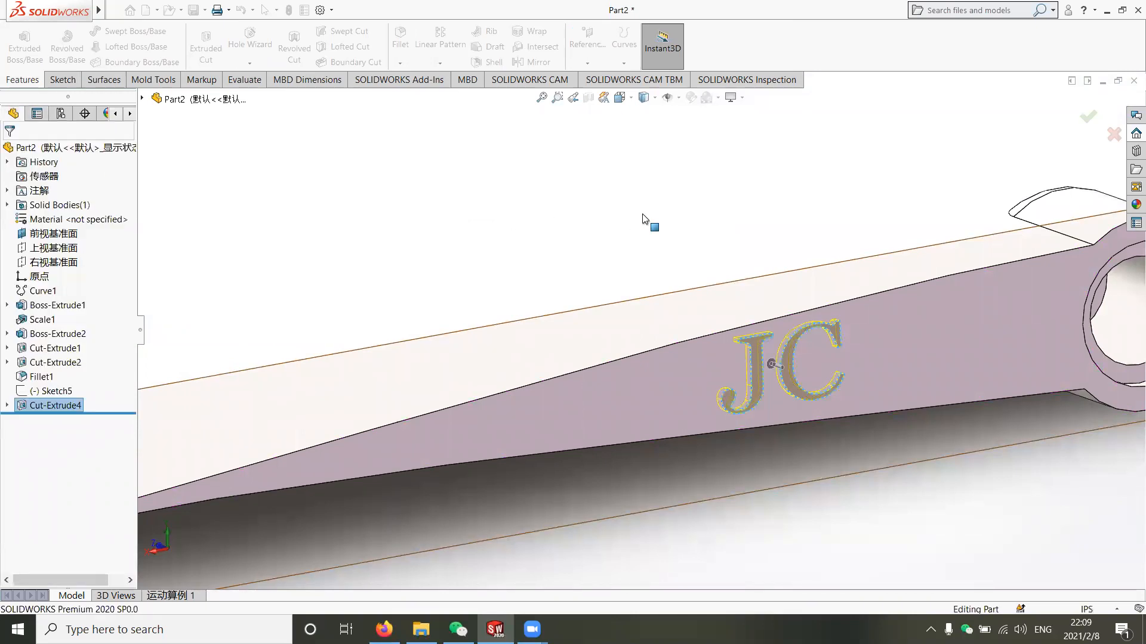
# Examine the engraved JC lettering on the end face and the whole wing from different angles.
pyautogui.click(649, 231)
pyautogui.scroll(2, 704, 317)
pyautogui.click(788, 457)
pyautogui.scroll(-1, 788, 457)
pyautogui.moveTo(789, 363); pyautogui.dragTo(696, 289, button='middle')
pyautogui.scroll(-3, 777, 339)
pyautogui.scroll(2, 680, 310)
pyautogui.scroll(3, 722, 322)
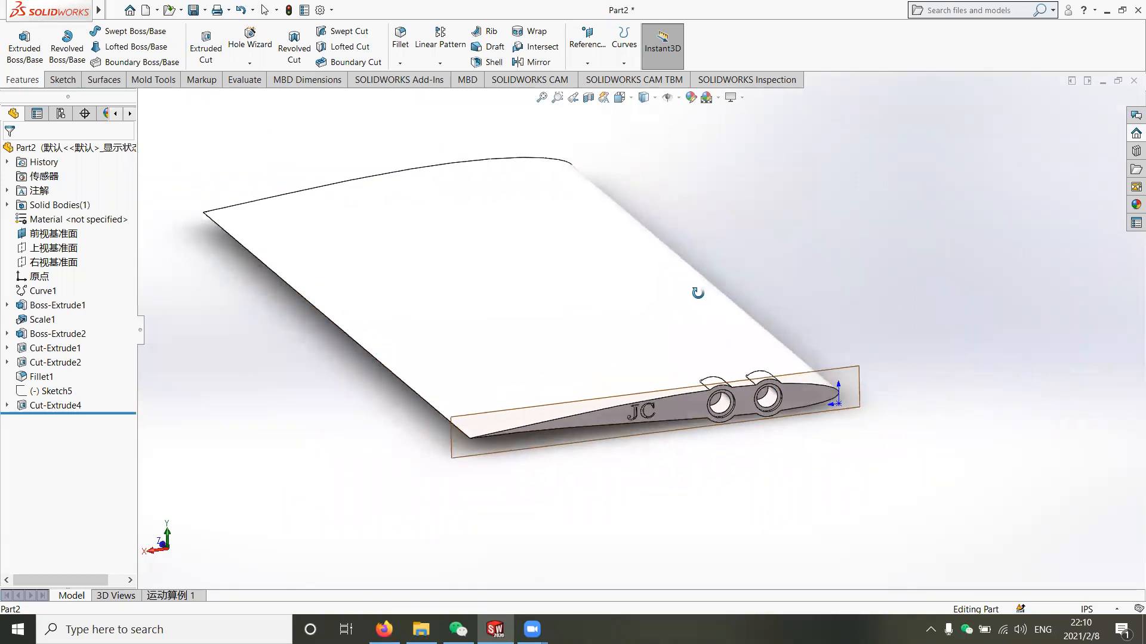